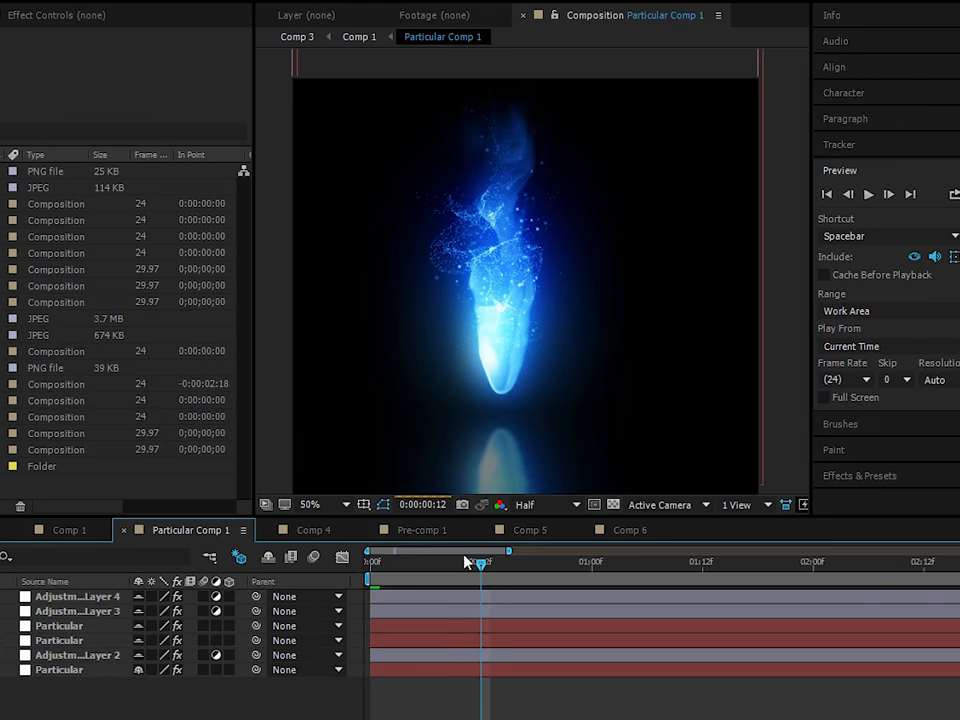
Review the finished blue flame effect in Particular Comp 1, Pre-comp 1 and Comp 4.
left_click_drag(466, 563, 370, 563)
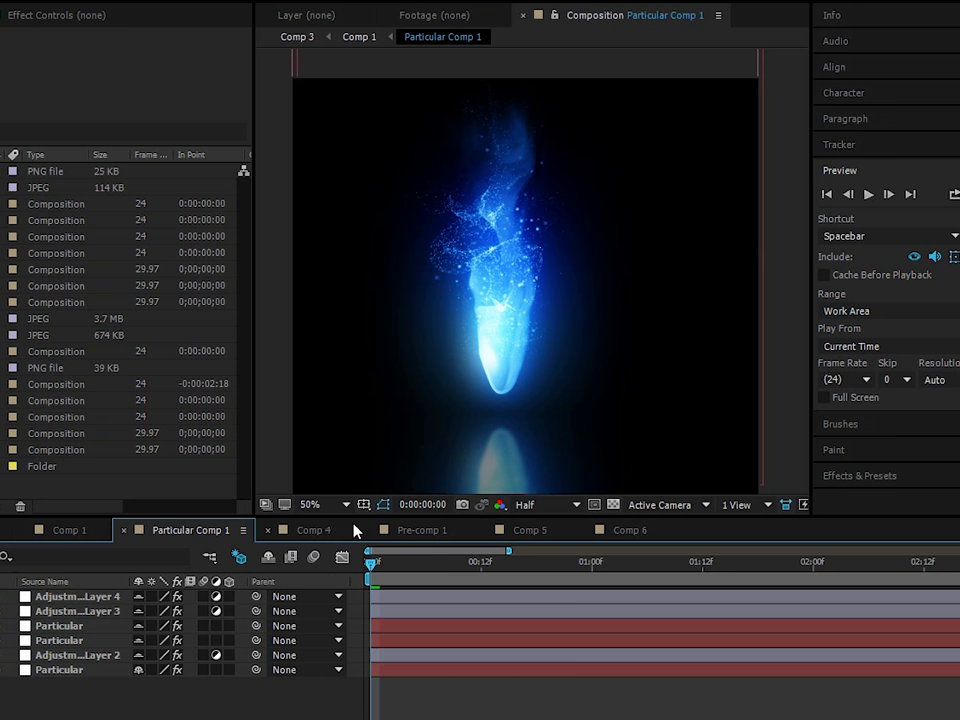
left_click(266, 557)
left_click(425, 530)
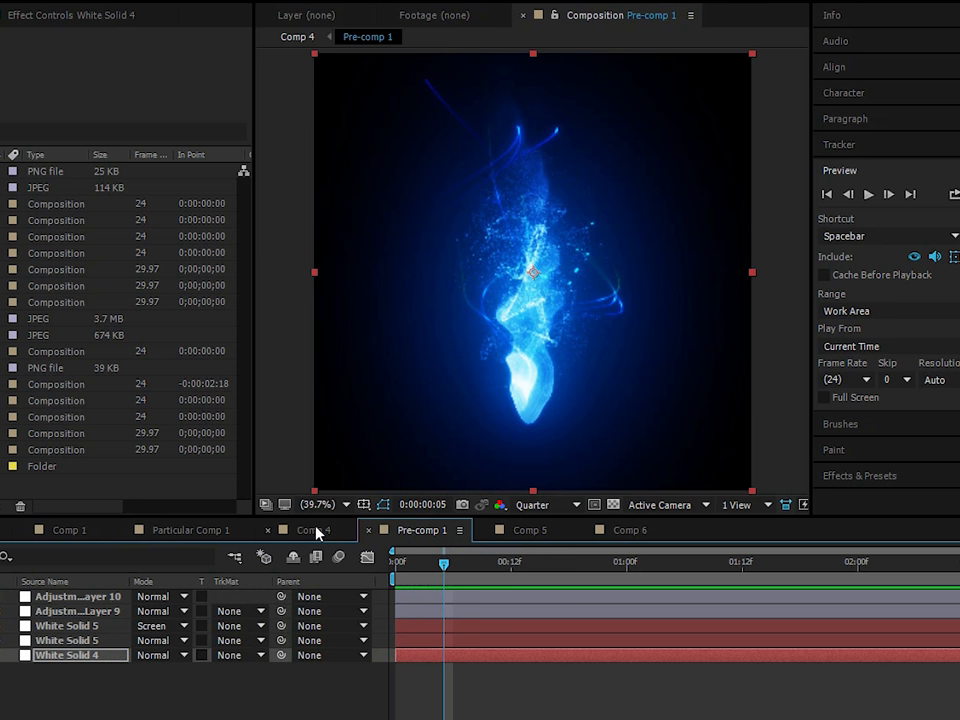
left_click(316, 532)
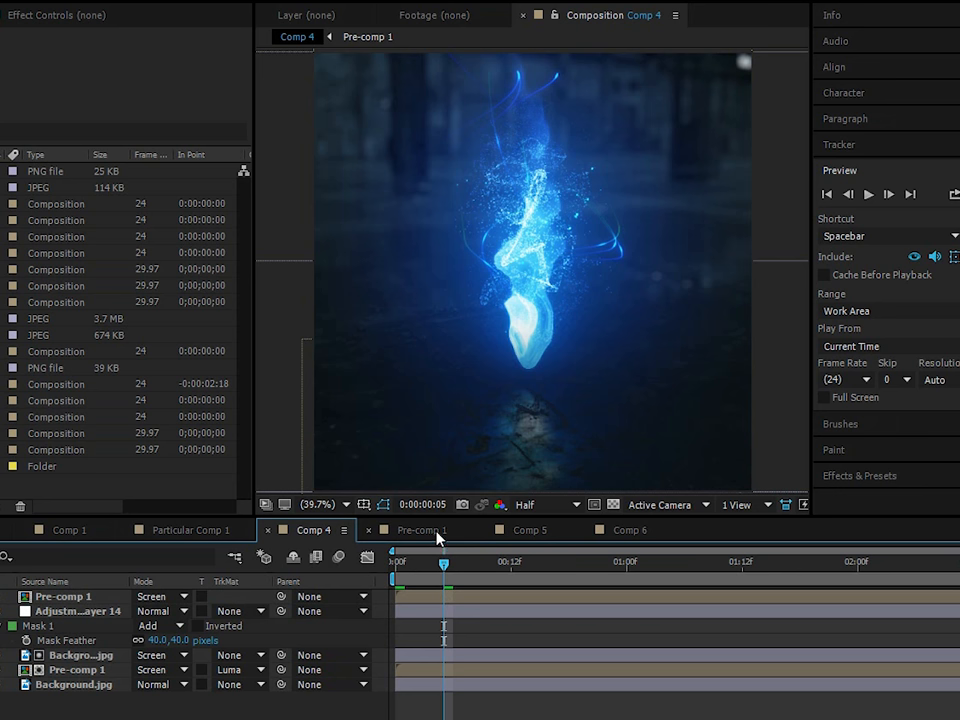
left_click(627, 531)
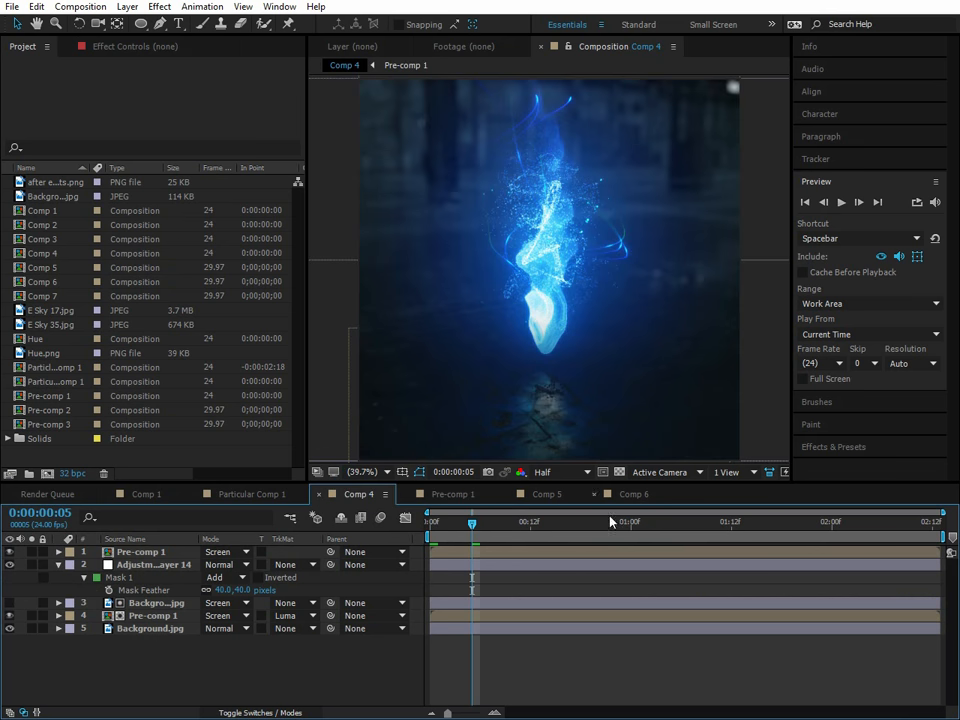
Create a new 1080 × 1080 px composition at 24 frames per second with the existing 3;11 duration.
left_click(80, 6)
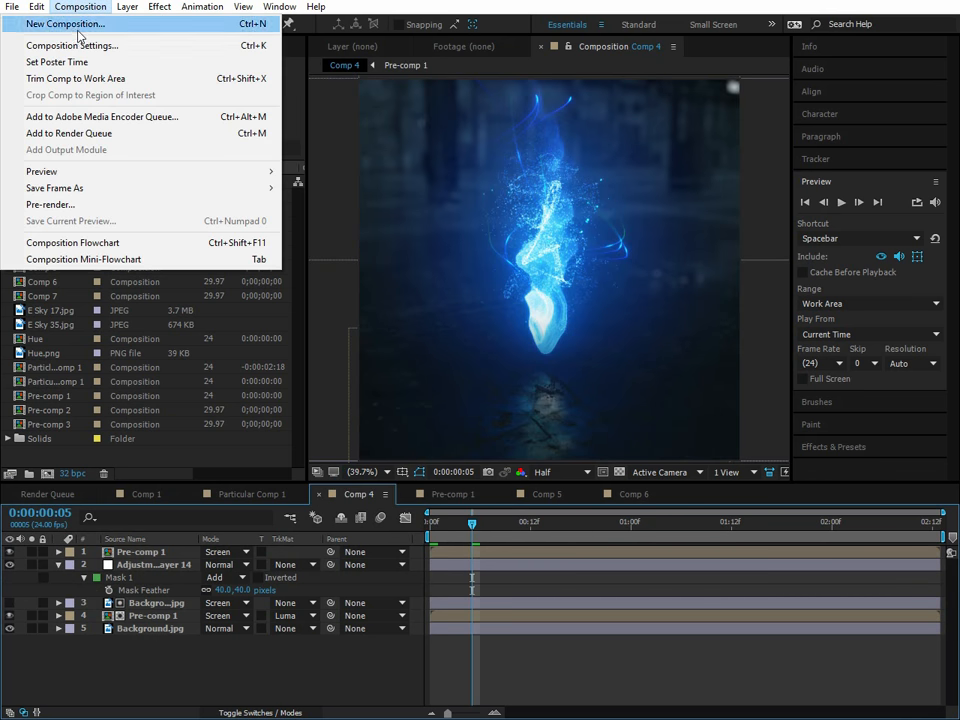
left_click(80, 23)
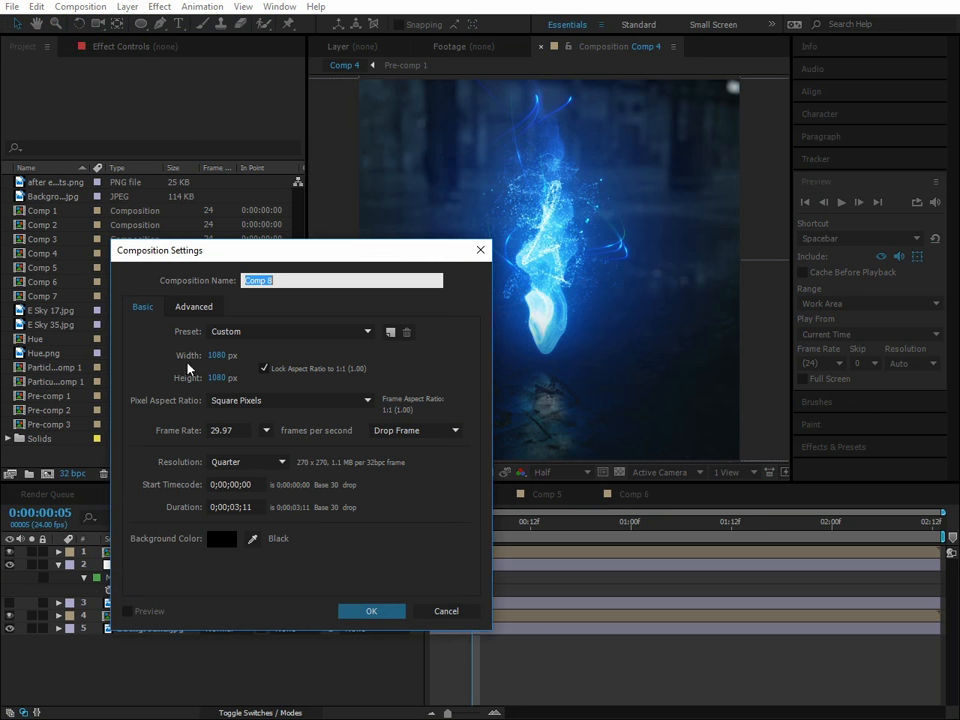
left_click(238, 430)
left_click(285, 514)
left_click(371, 610)
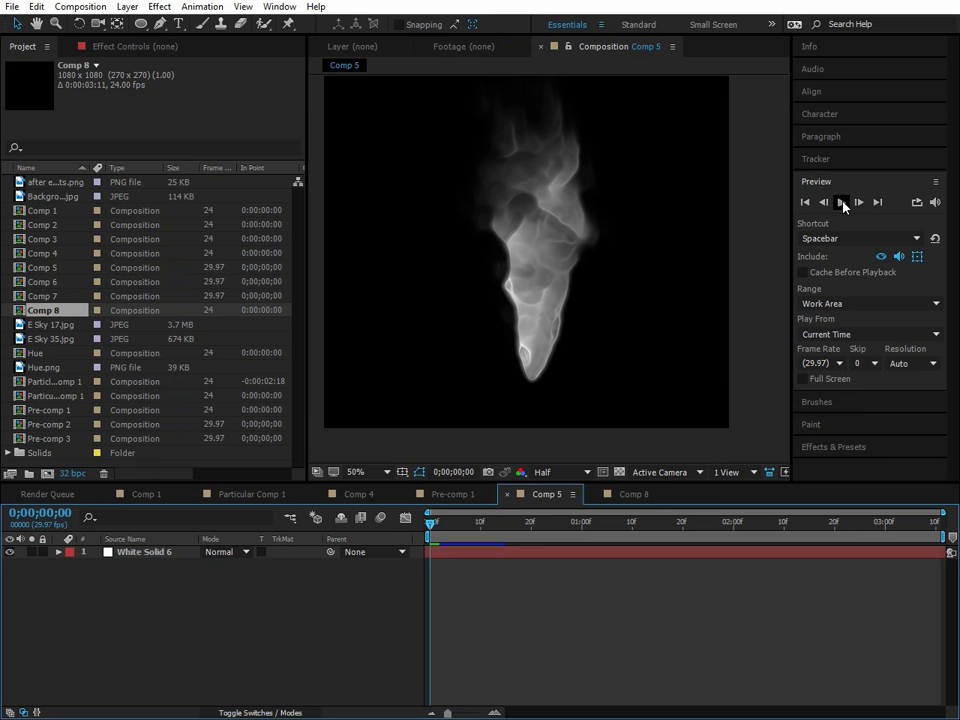
Play back the finished grey fluid animation in Comp 5.
left_click(843, 203)
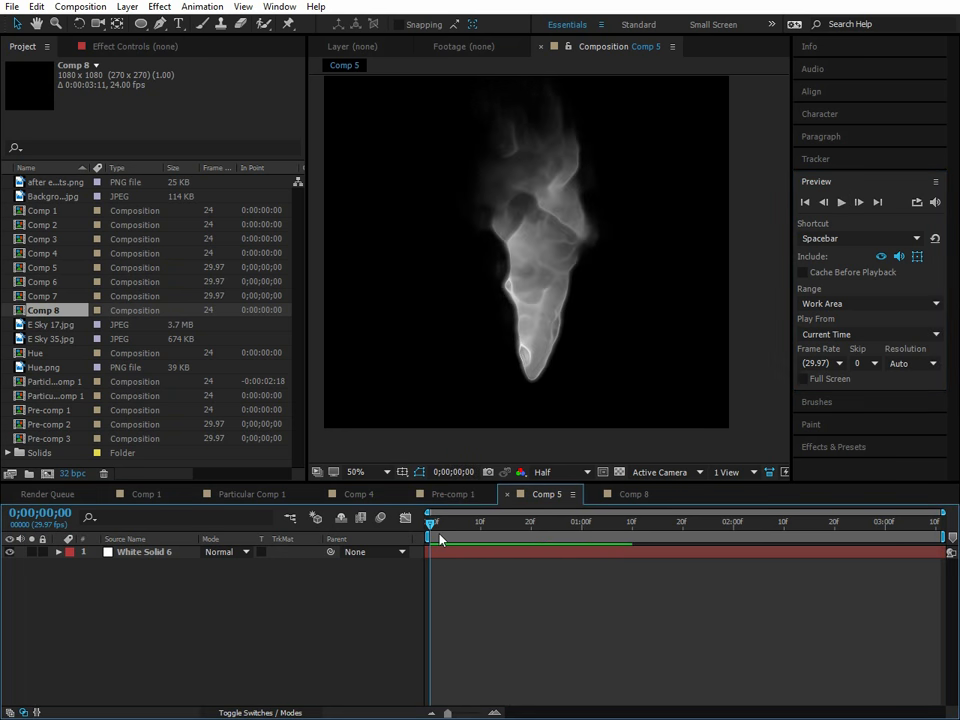
key("space")
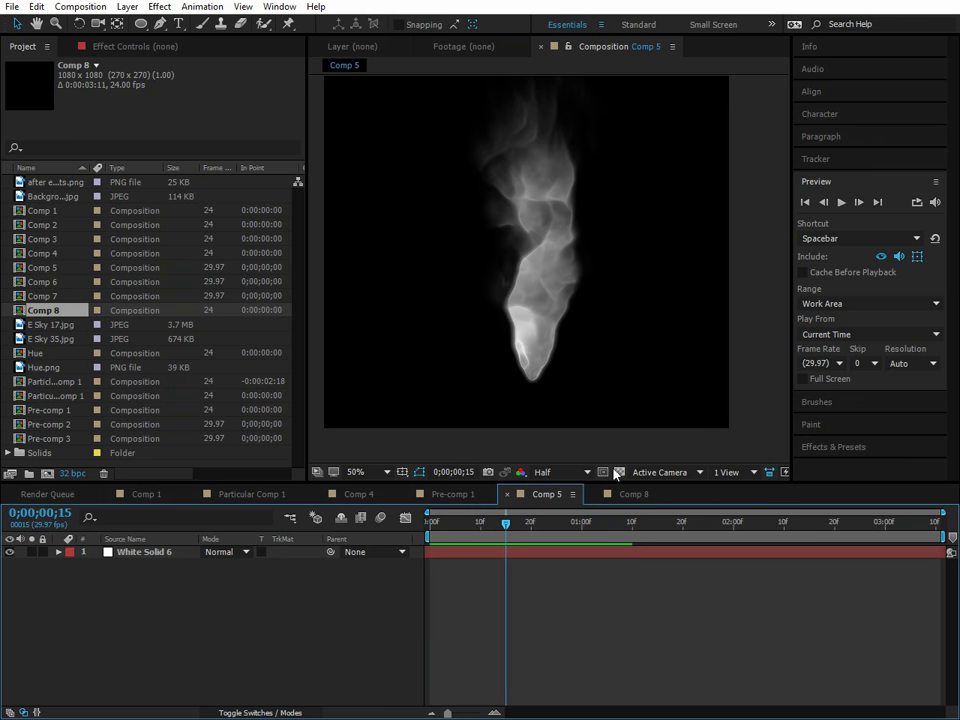
In Comp 8, add a full-size blue solid named Fluids and apply the Particular effect to it.
left_click(617, 493)
left_click(371, 597)
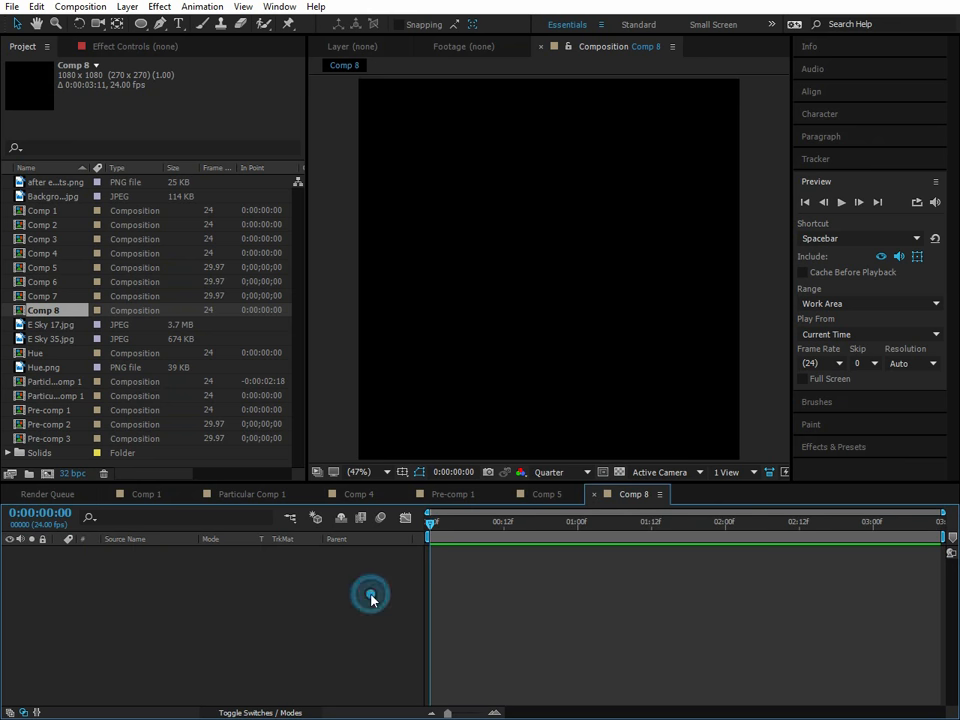
key("ctrl+y")
key("Return")
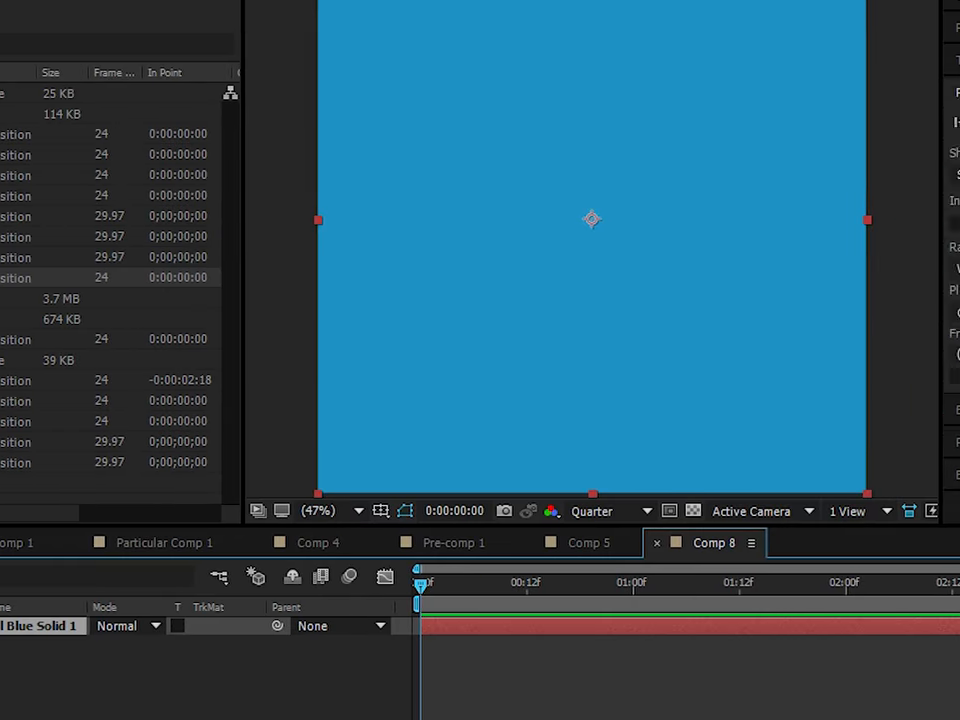
left_click(840, 216)
type("par")
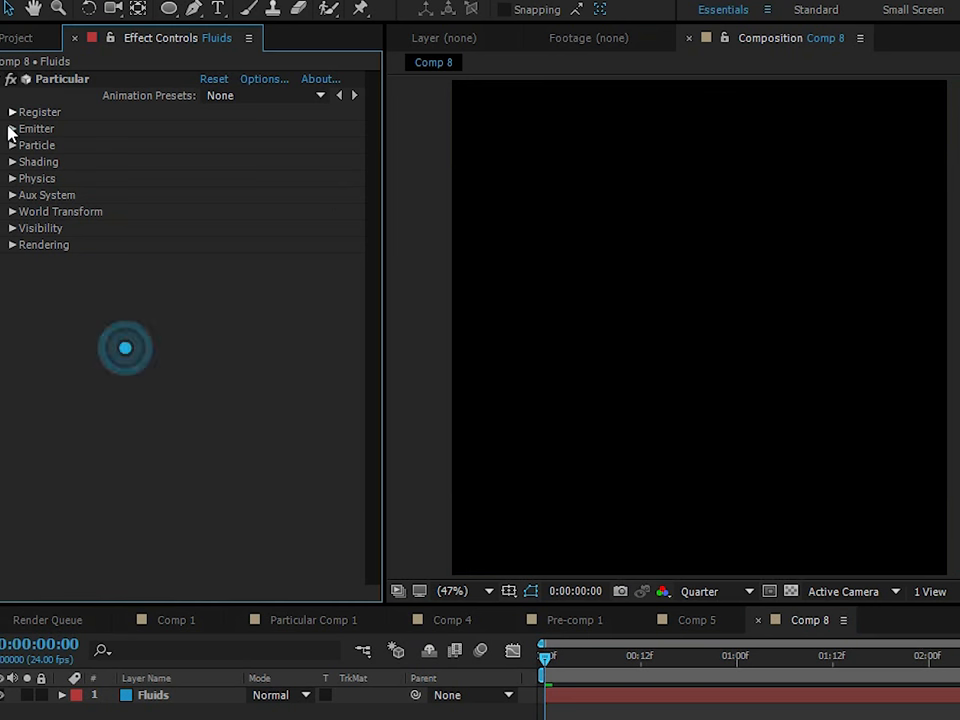
Place the Particular emitter below the composition's centre, at a Position XY of about 529, 855.
left_click(13, 128)
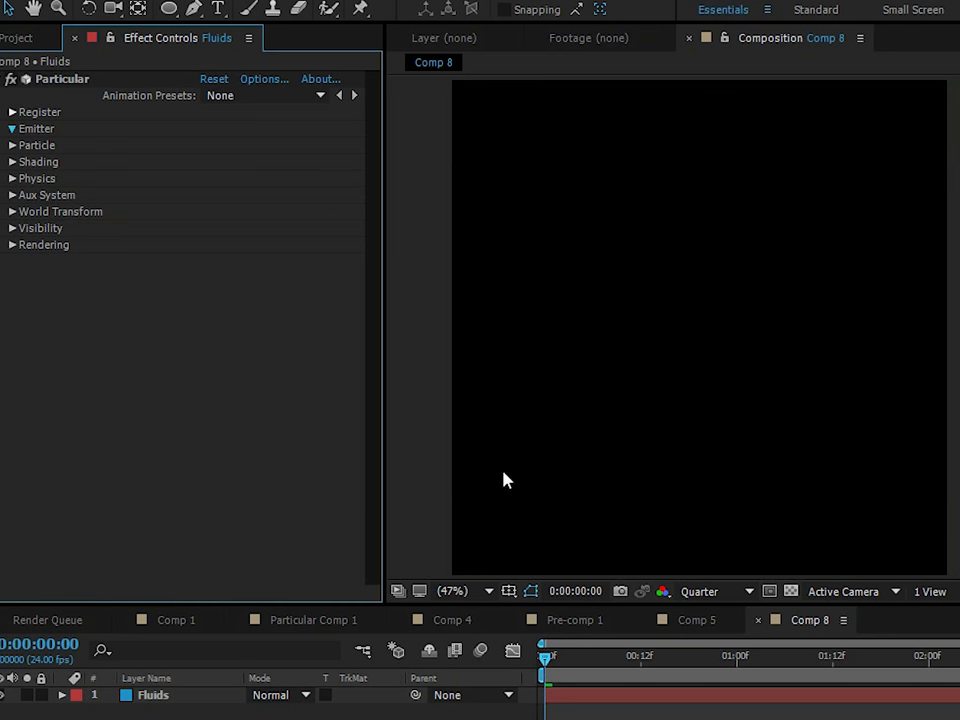
left_click(210, 178)
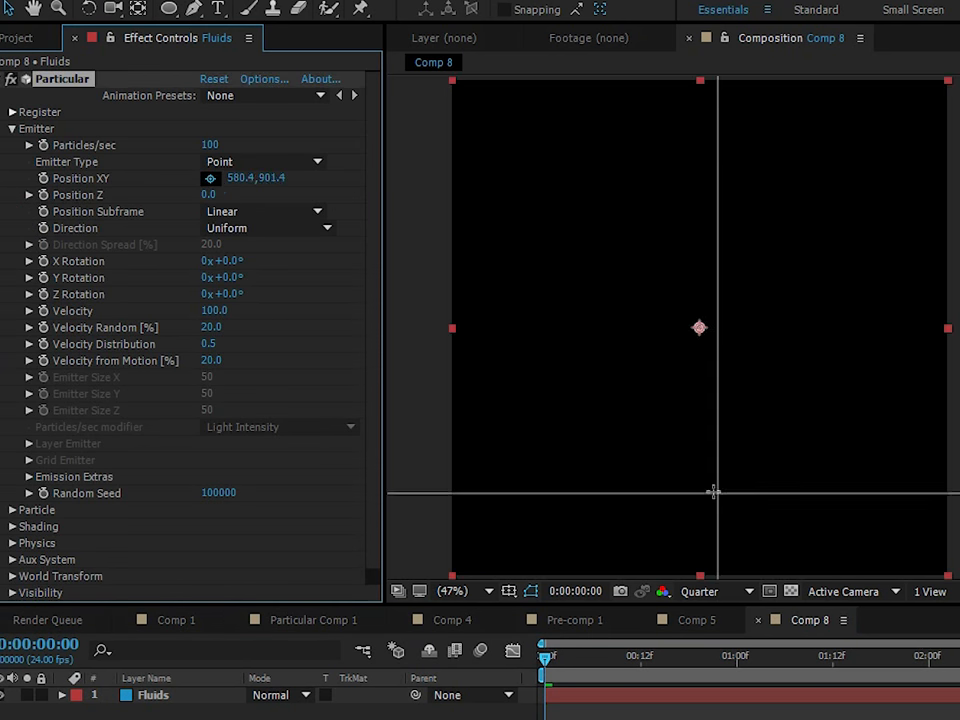
left_click(702, 488)
left_click(699, 470)
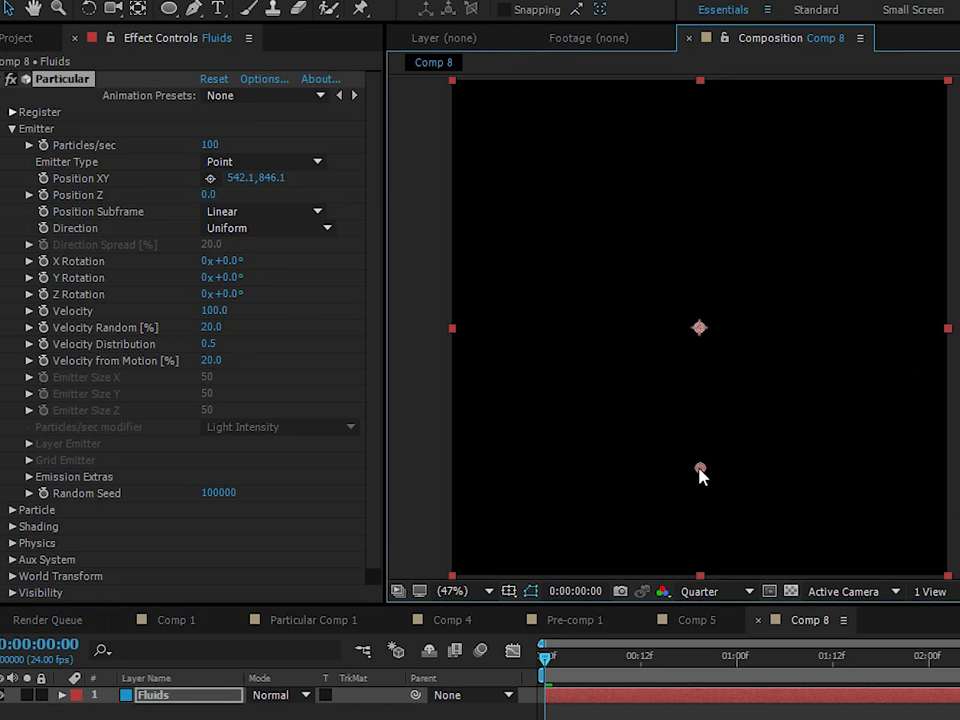
left_click_drag(706, 468, 701, 471)
Scrub and play the Comp 8 timeline to preview the default particle emission.
left_click_drag(958, 694, 600, 690)
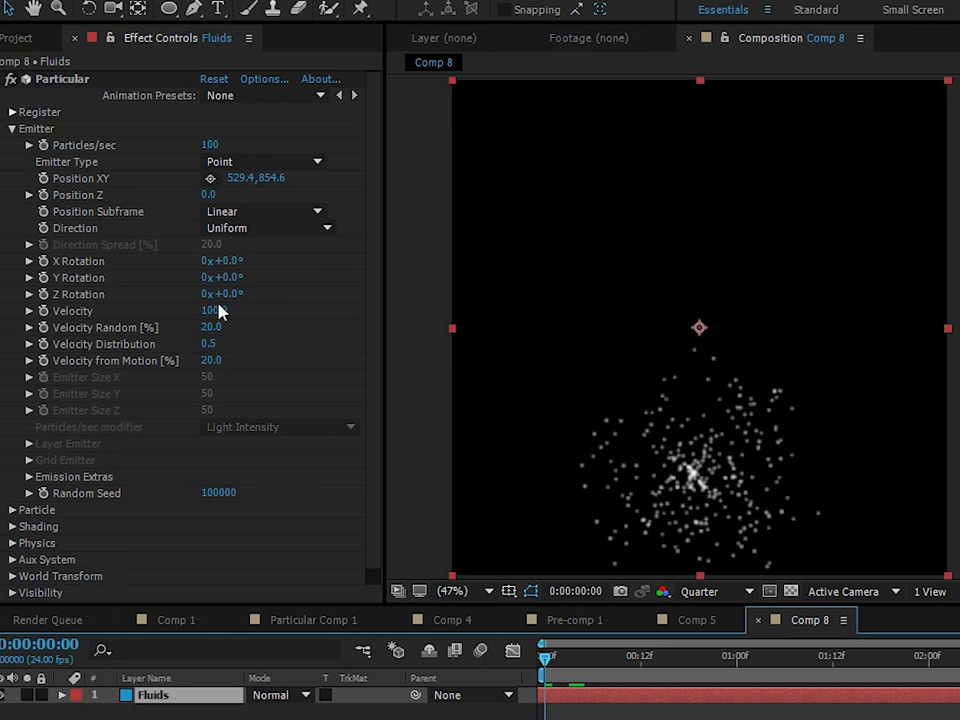
left_click_drag(551, 657, 549, 628)
left_click(704, 662)
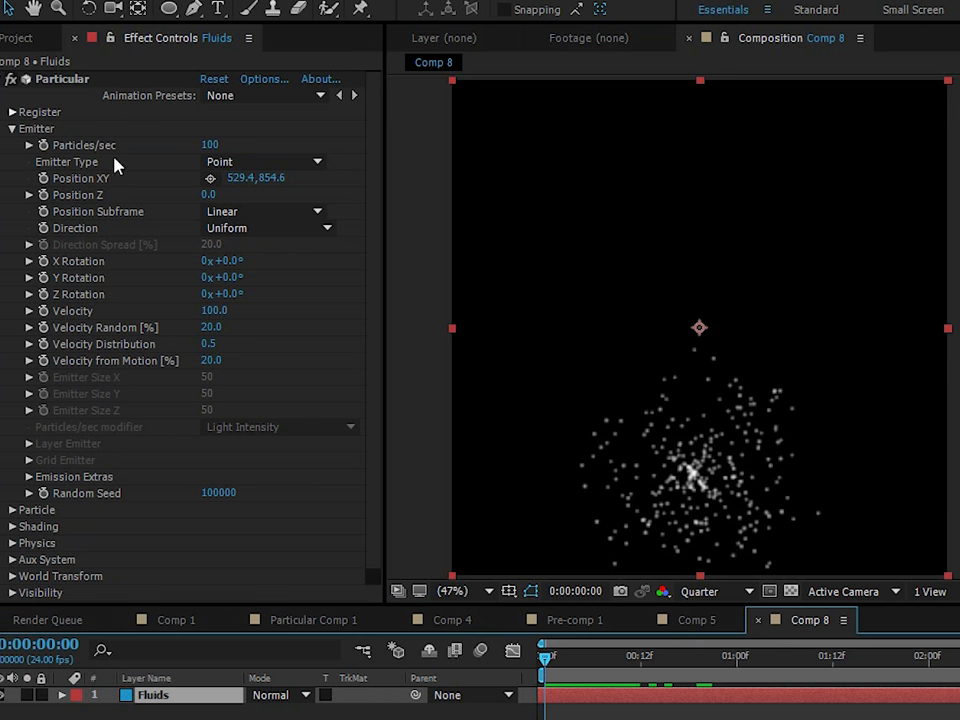
Set the Particular emitter's Velocity to 400.
left_click(217, 312)
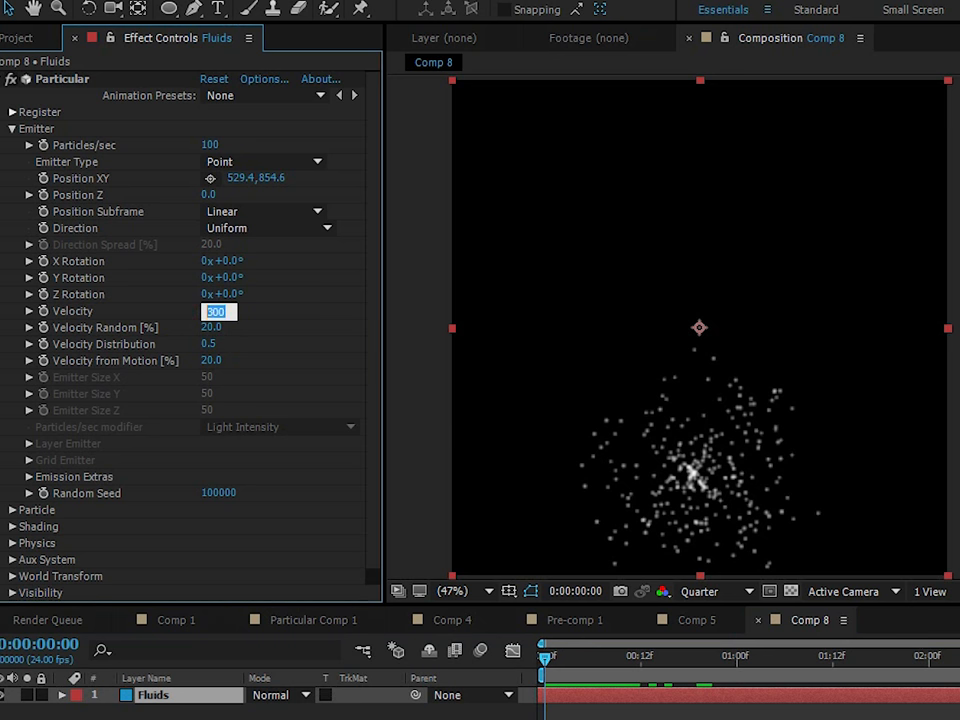
type("400")
key("Return")
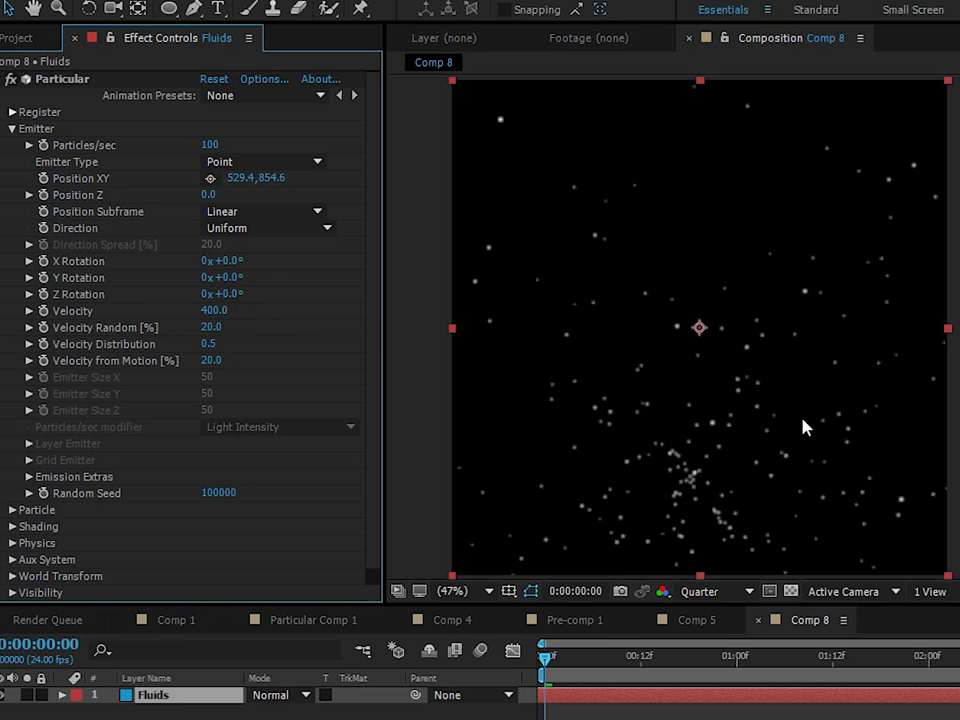
Set the Air Resistance in the Particular effect's Air physics to 6.
scroll(240, 300, "down", 1)
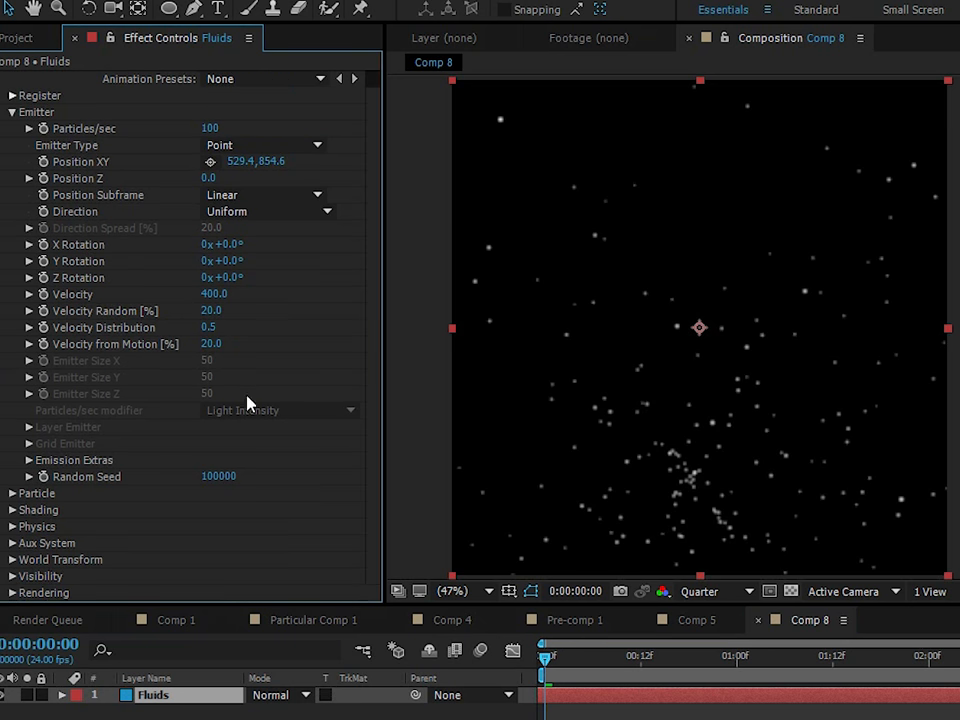
left_click(12, 527)
scroll(28, 538, "down", 1)
scroll(28, 530, "down", 1)
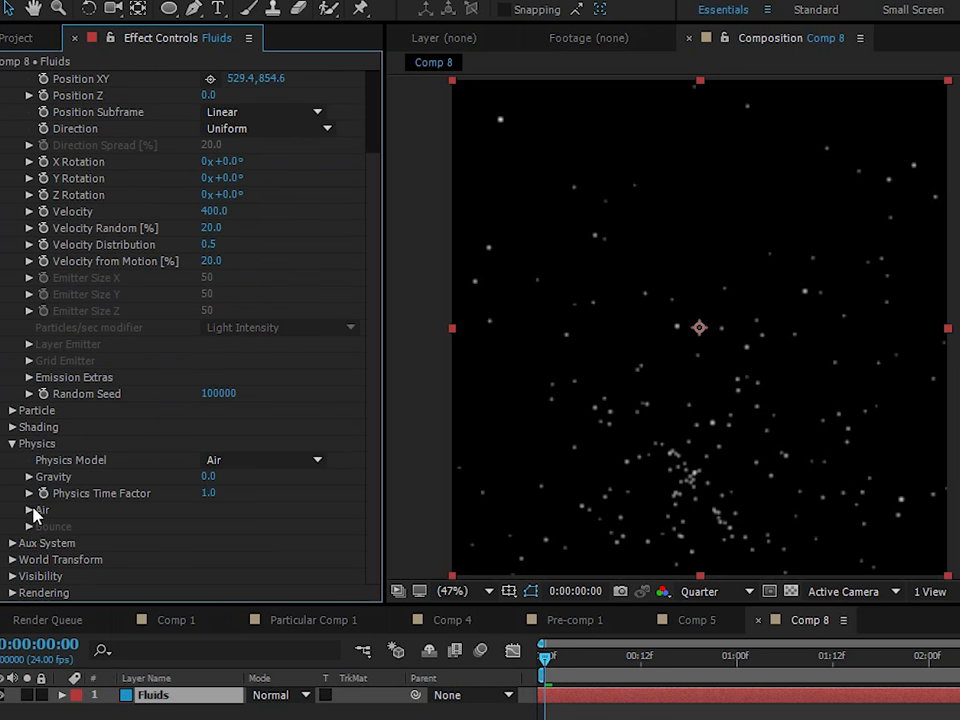
left_click(29, 509)
scroll(120, 540, "down", 2)
left_click(204, 428)
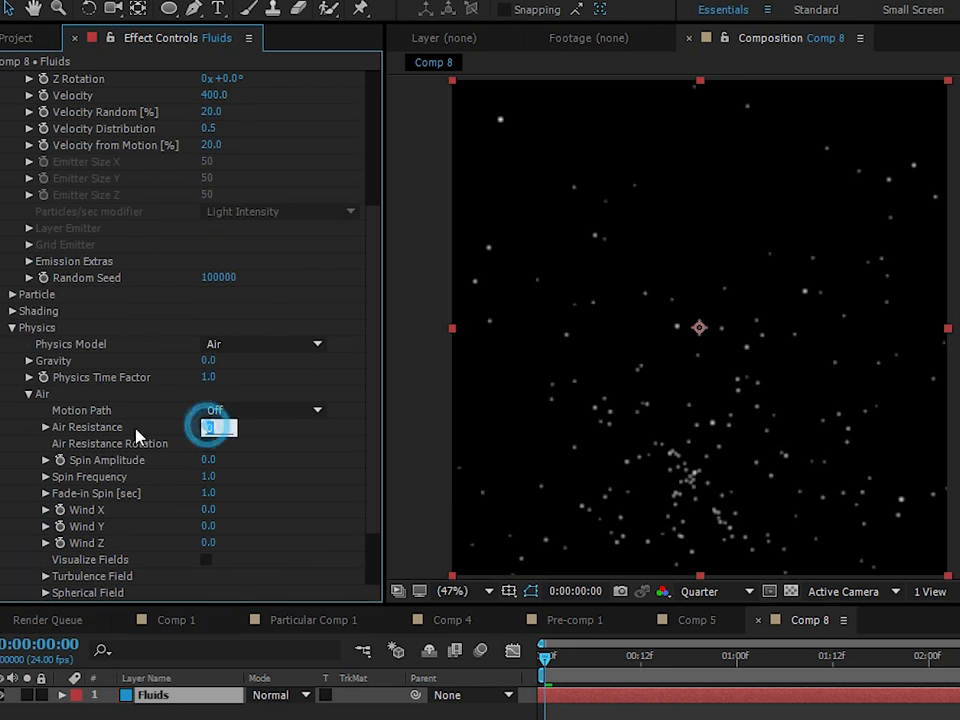
left_click(302, 437)
Play the composition from the start to check how the slowed particles behave.
left_click(519, 673)
key("space")
left_click(610, 660)
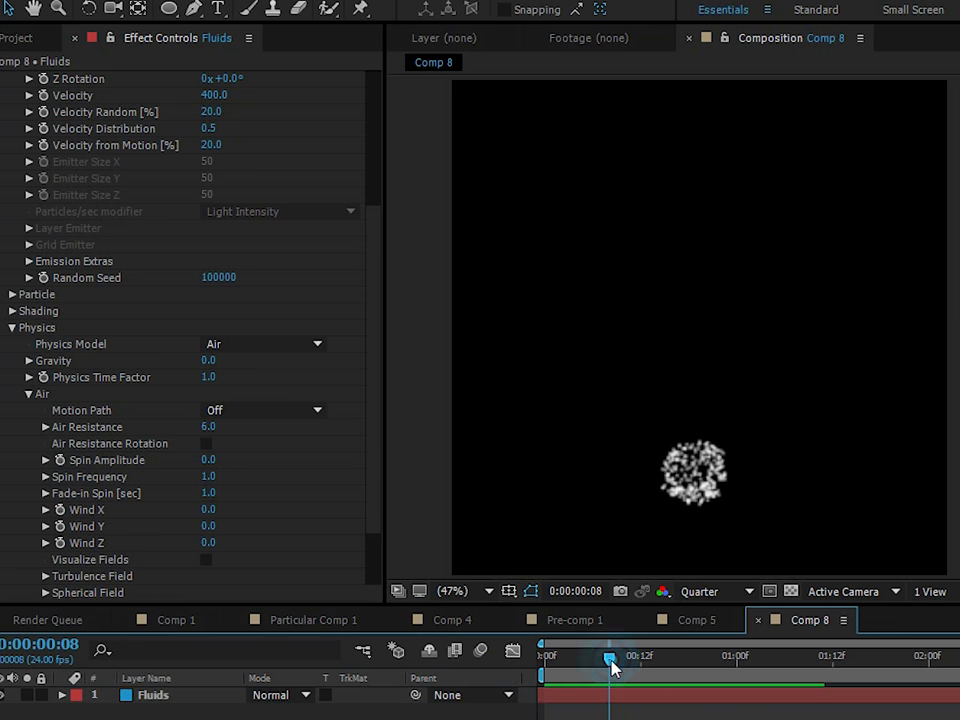
key("Home")
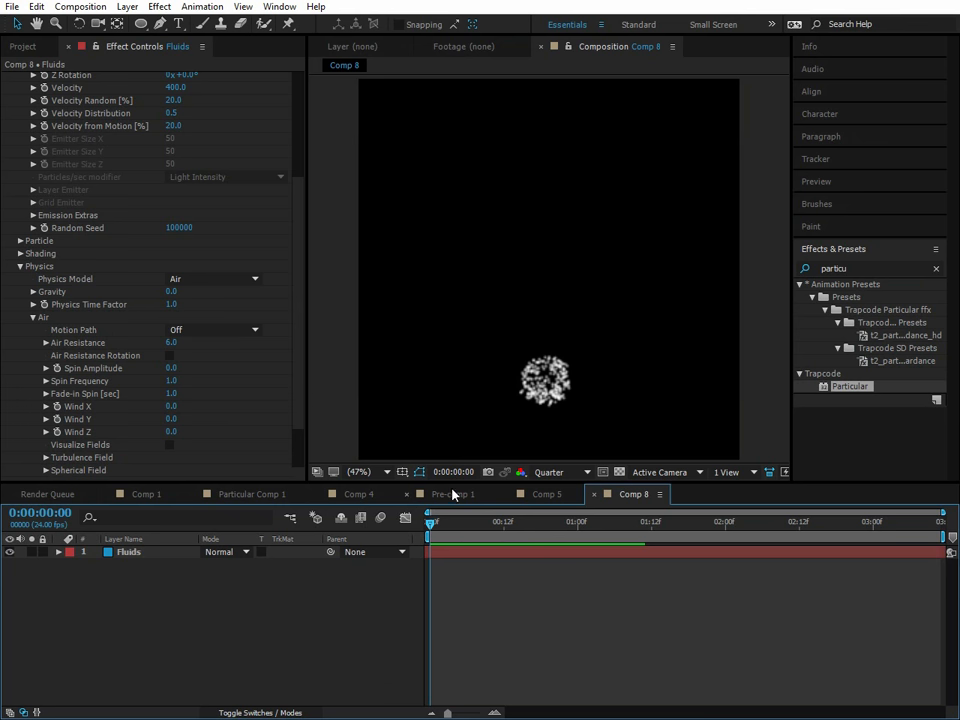
key("space")
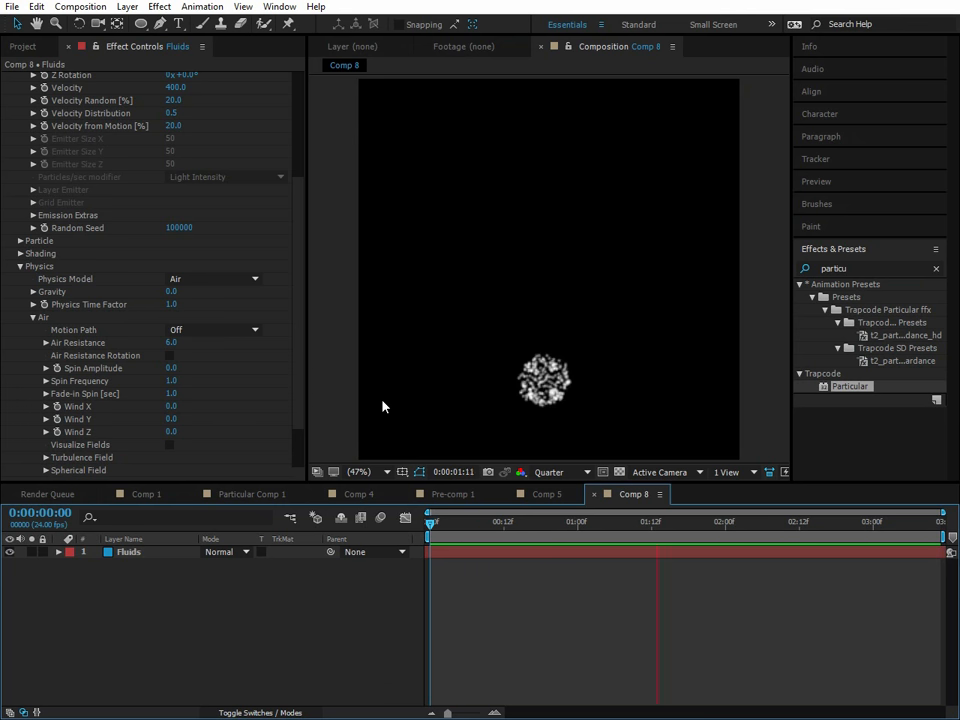
Set Wind Y in the Particular effect's Air physics to -600 so the particles rise.
left_click(512, 521)
scroll(64, 344, "up", 1)
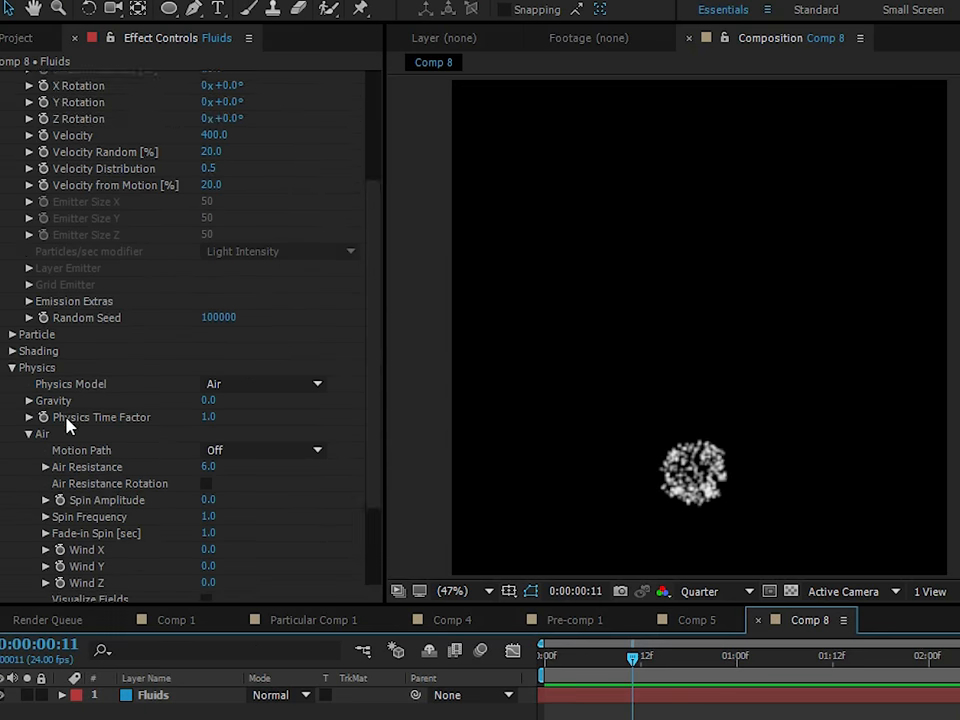
scroll(198, 358, "down", 1)
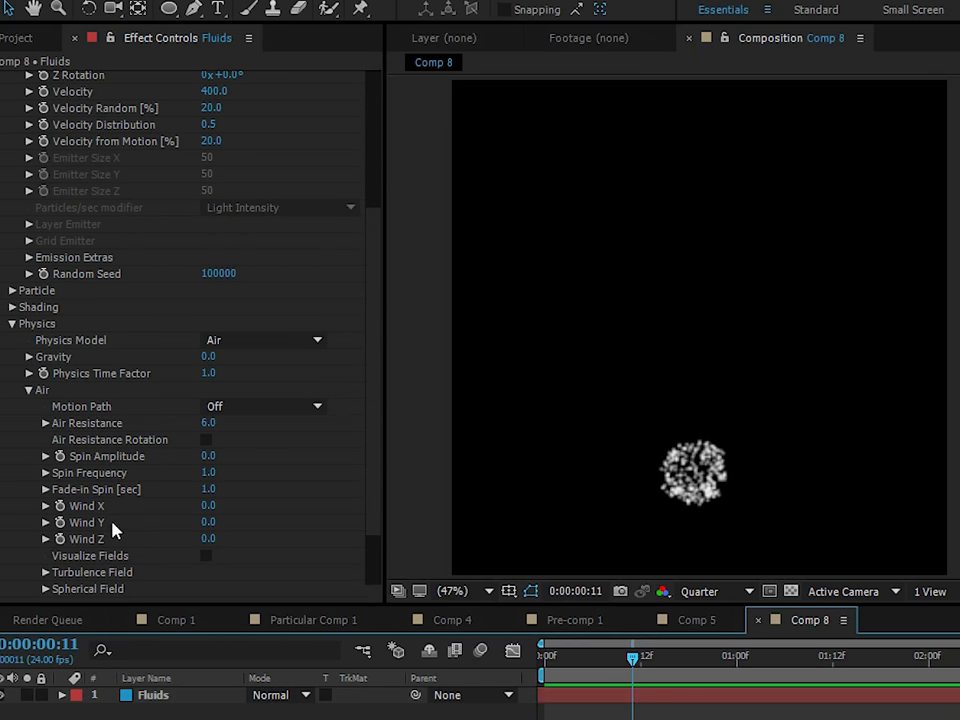
left_click_drag(209, 522, 116, 533)
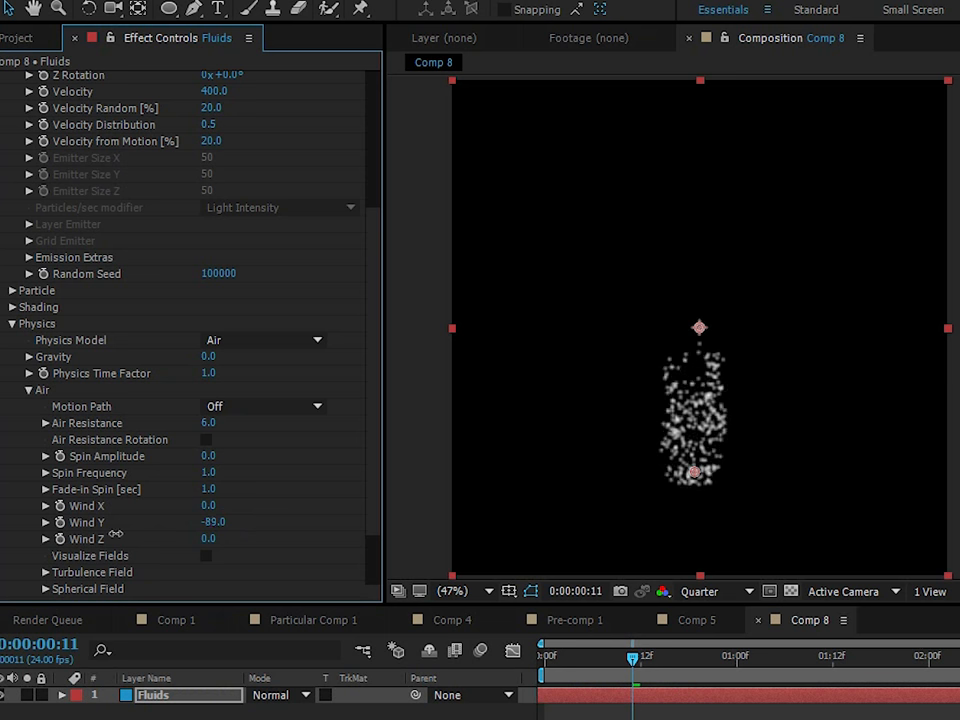
left_click(213, 522)
type("-600")
key("Return")
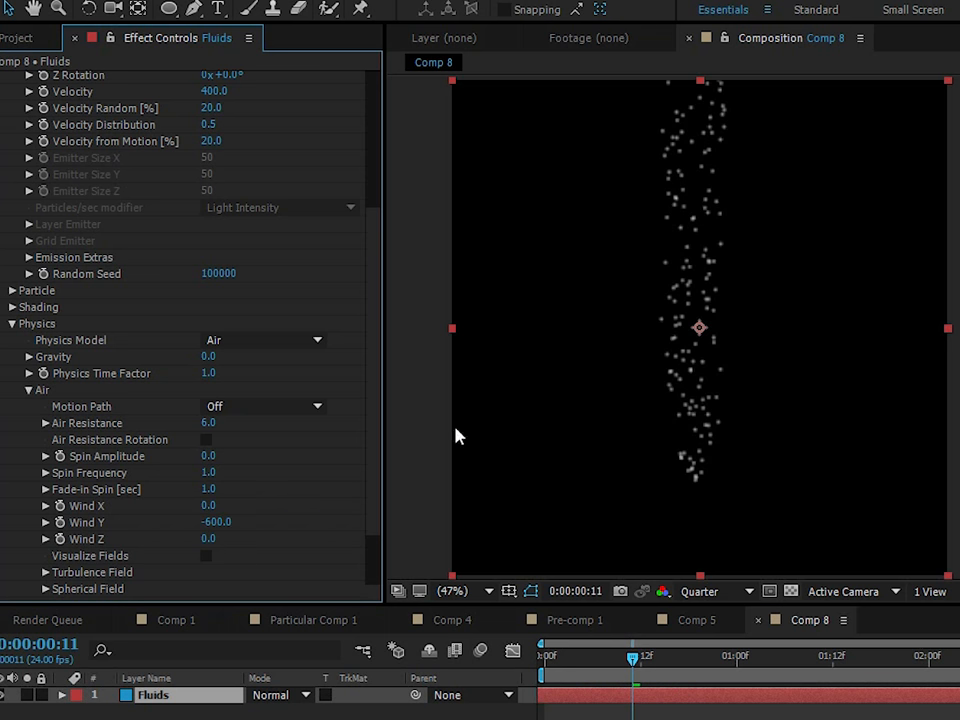
Set the particles' Life to 1 second and the Air physics Wind Y to -450.
scroll(28, 173, "up", 5)
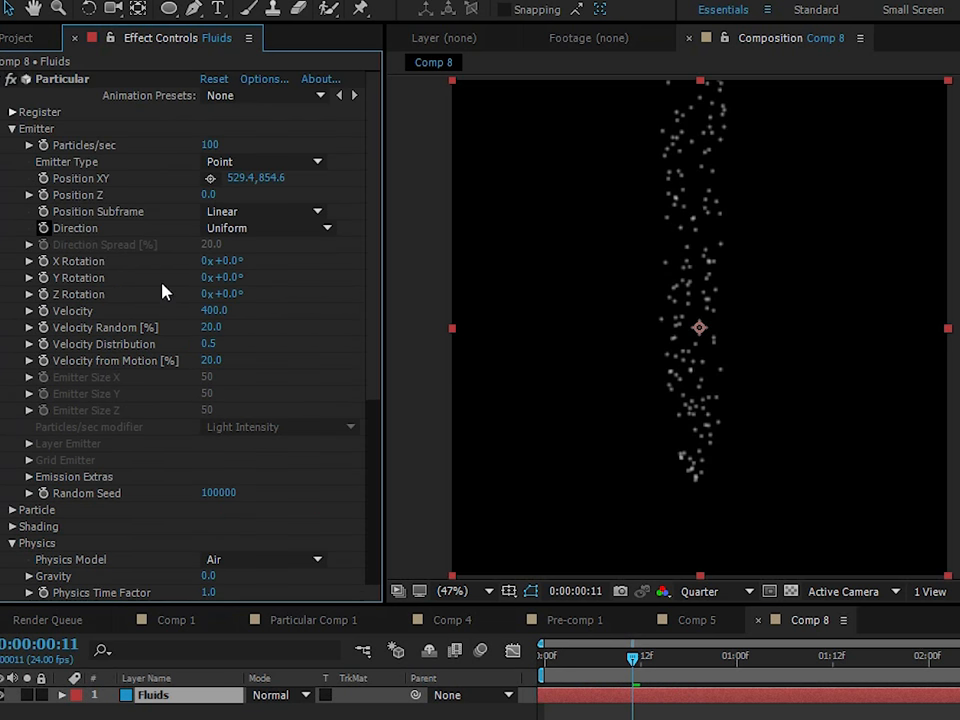
left_click(14, 511)
scroll(91, 459, "down", 5)
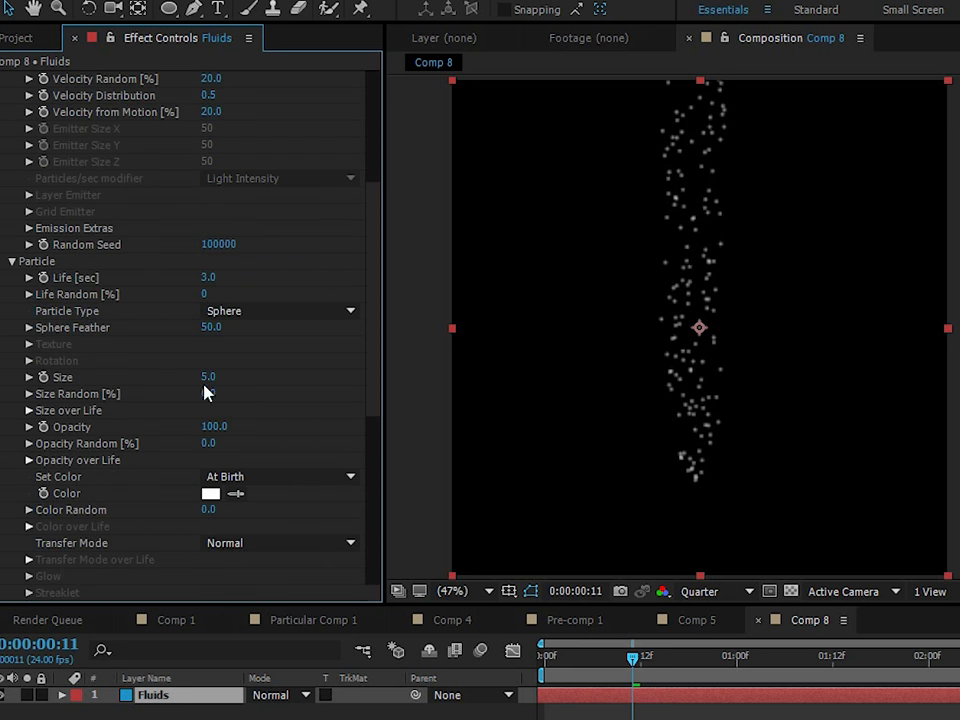
left_click(216, 276)
type("1")
left_click(264, 268)
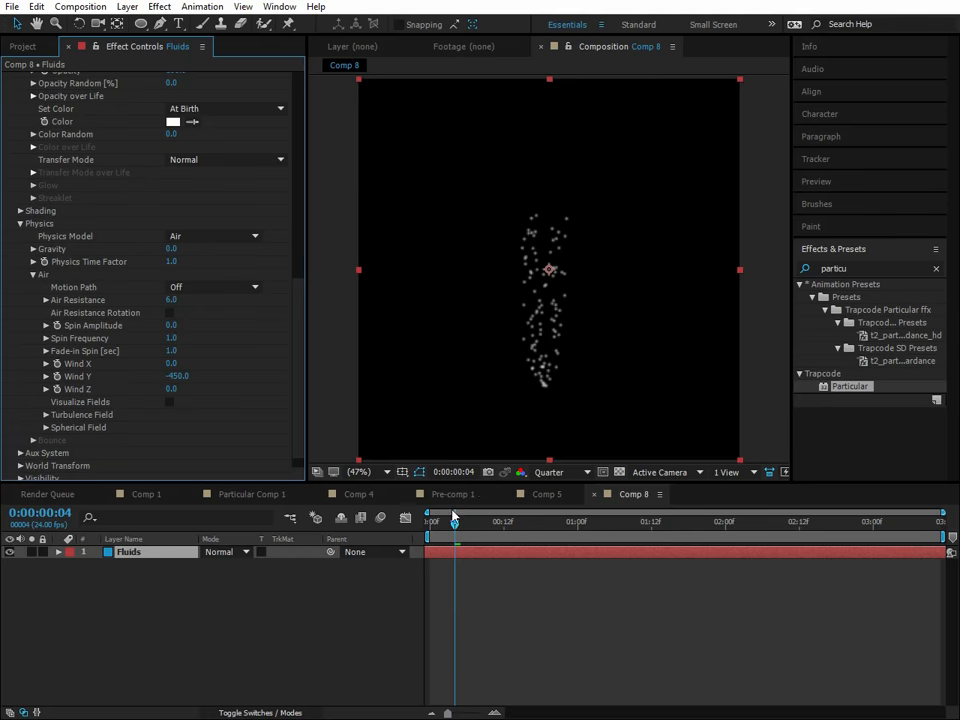
key("space")
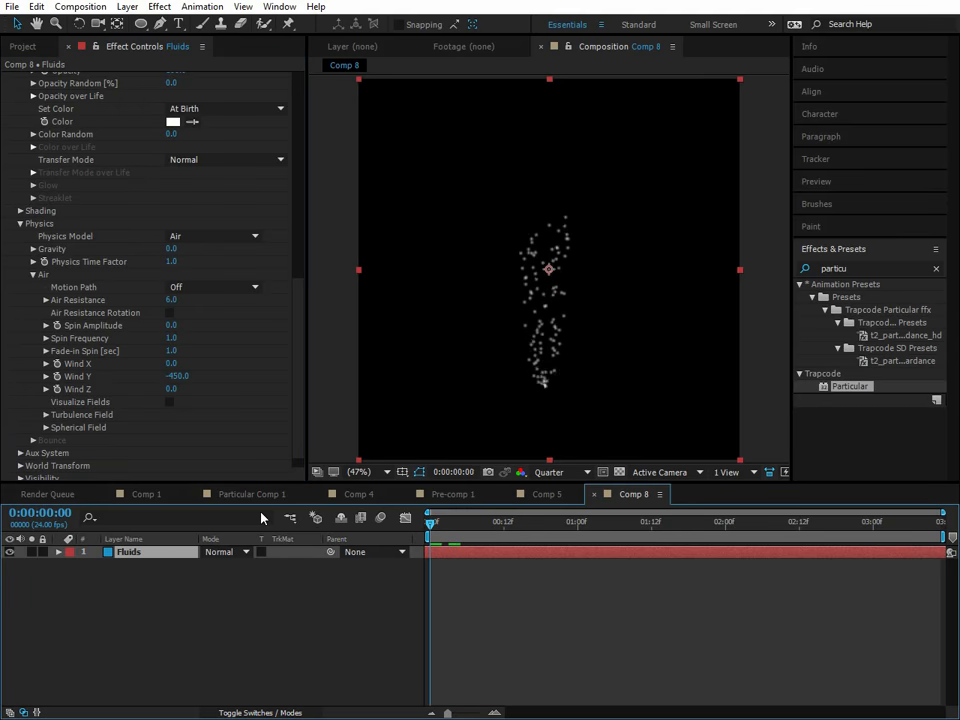
Set the emitter's Particles/sec to 2000.
left_click_drag(300, 297, 270, 74)
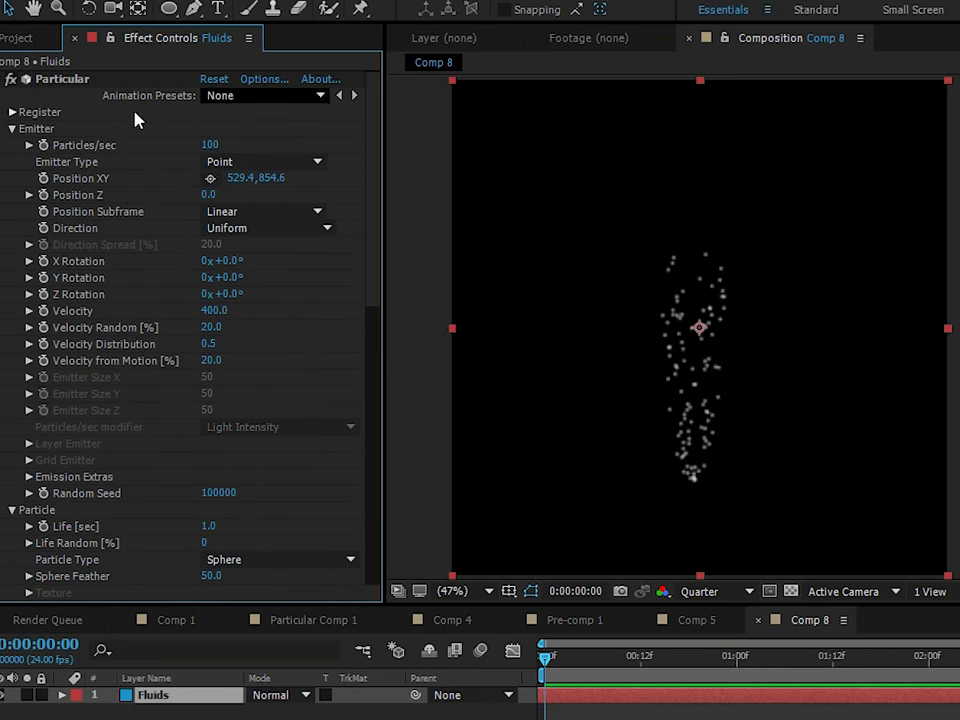
left_click(215, 144)
type("2000")
key("Return")
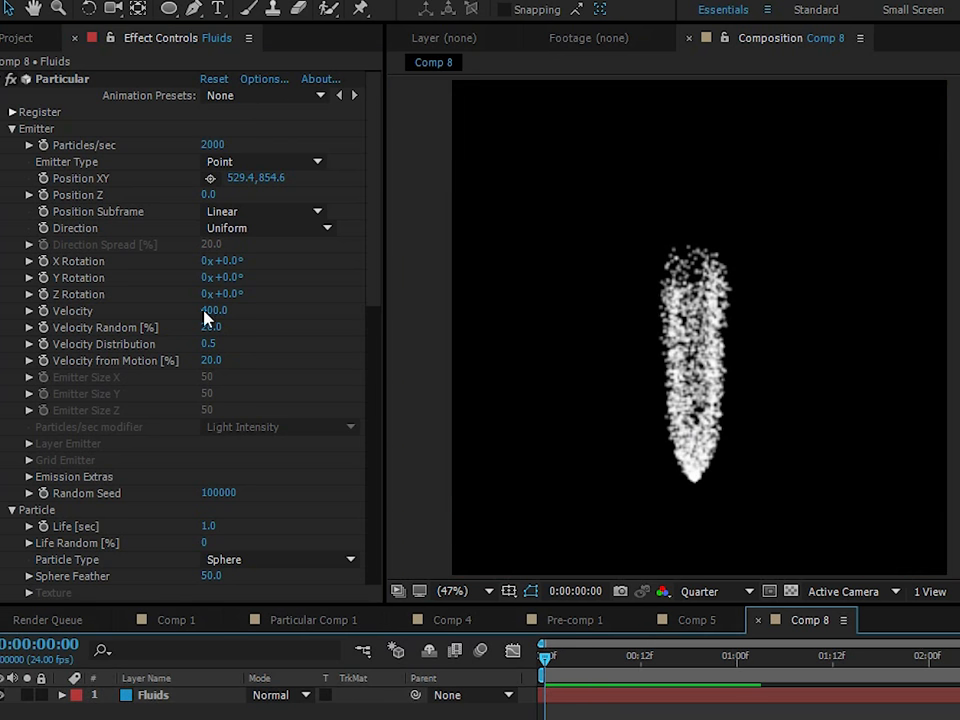
Try emitter Velocity values of 560 and 0 to compare how far the particles spread.
left_click_drag(222, 311, 232, 310)
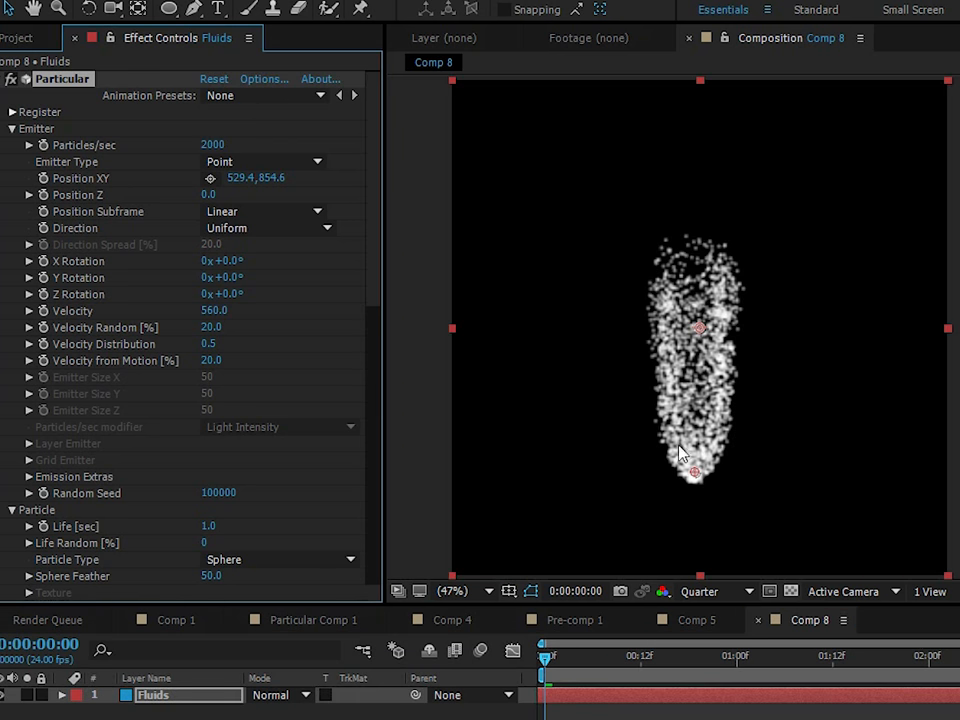
scroll(675, 489, "up", 1)
left_click_drag(675, 489, 648, 406)
scroll(648, 413, "up", 2)
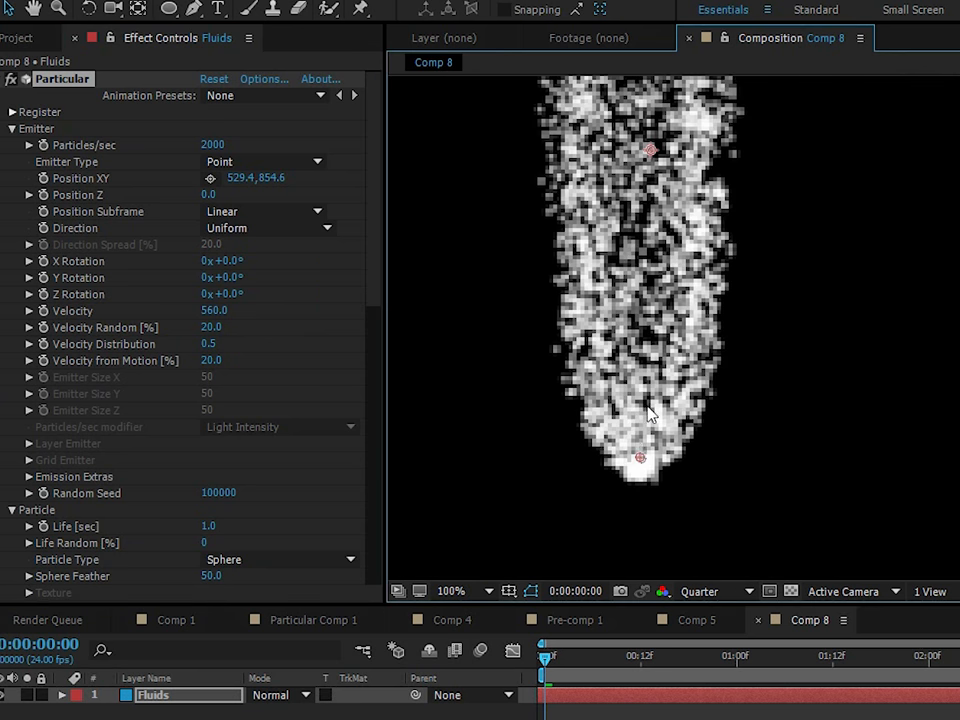
left_click(216, 310)
type("0")
key("Return")
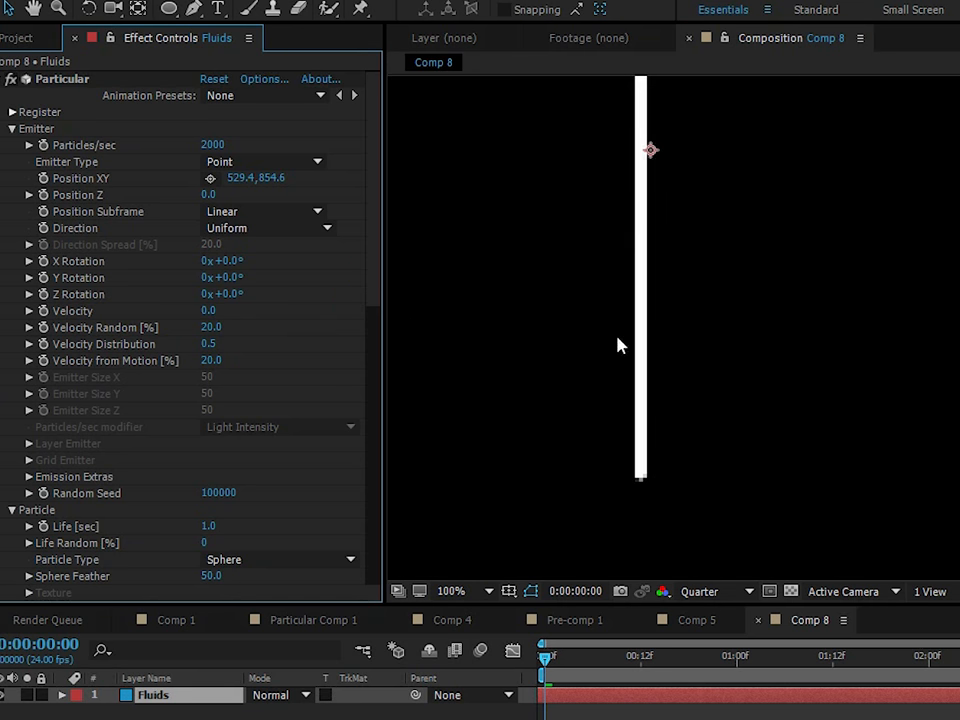
Set the emitter's Velocity to 450.
scroll(626, 344, "down", 2)
left_click_drag(214, 311, 228, 310)
scroll(298, 376, "down", 3)
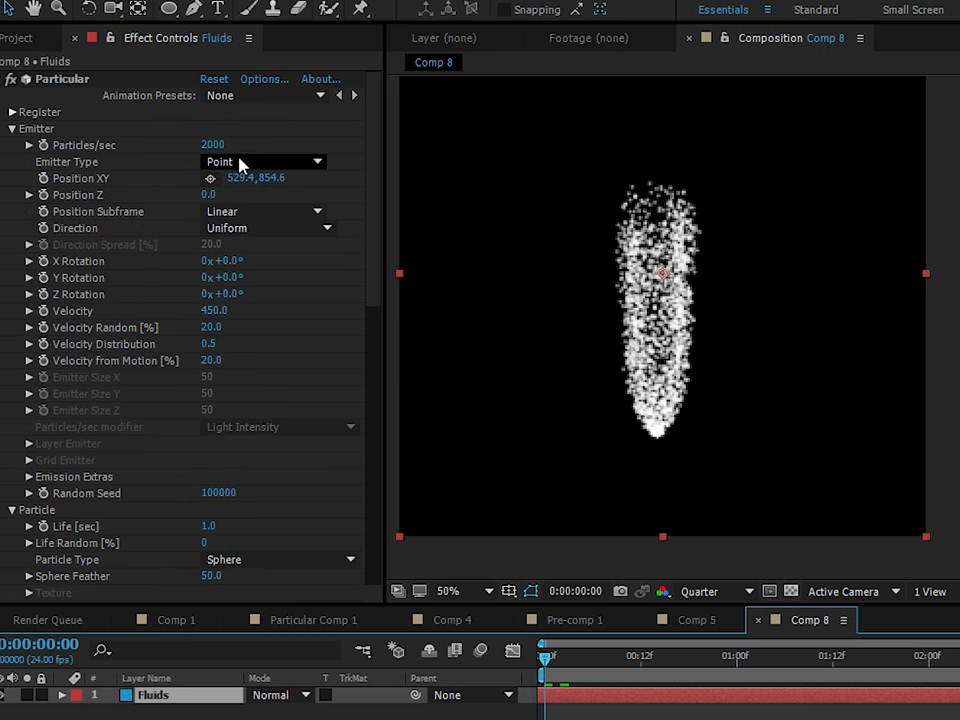
Change the Emitter Type to Sphere with Emitter Size Z at 0 and preview the particles.
left_click(240, 163)
left_click(251, 224)
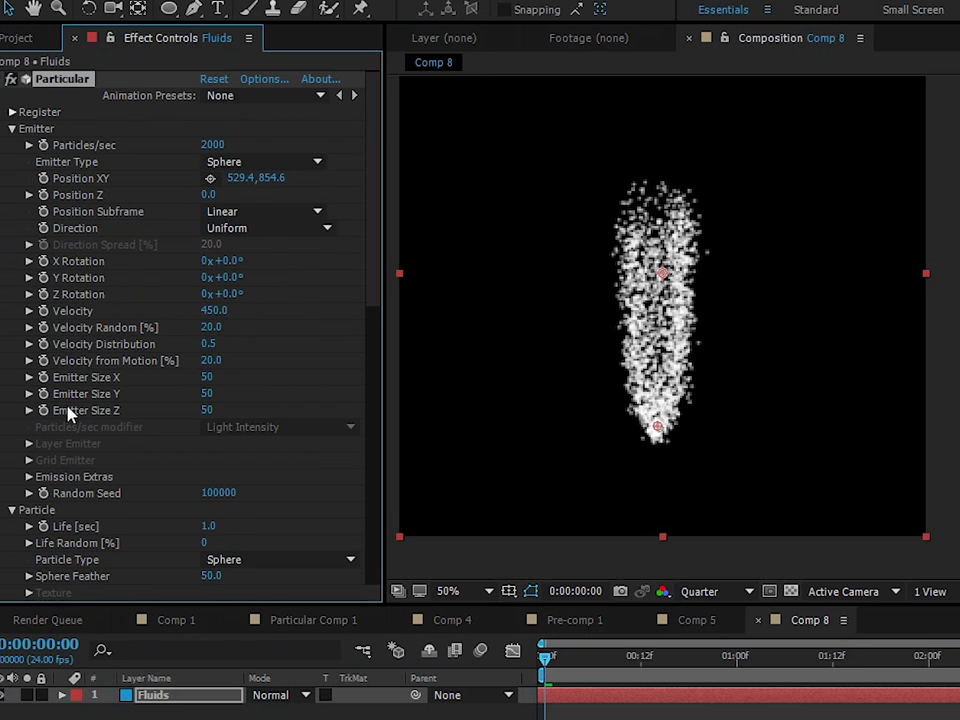
left_click(207, 410)
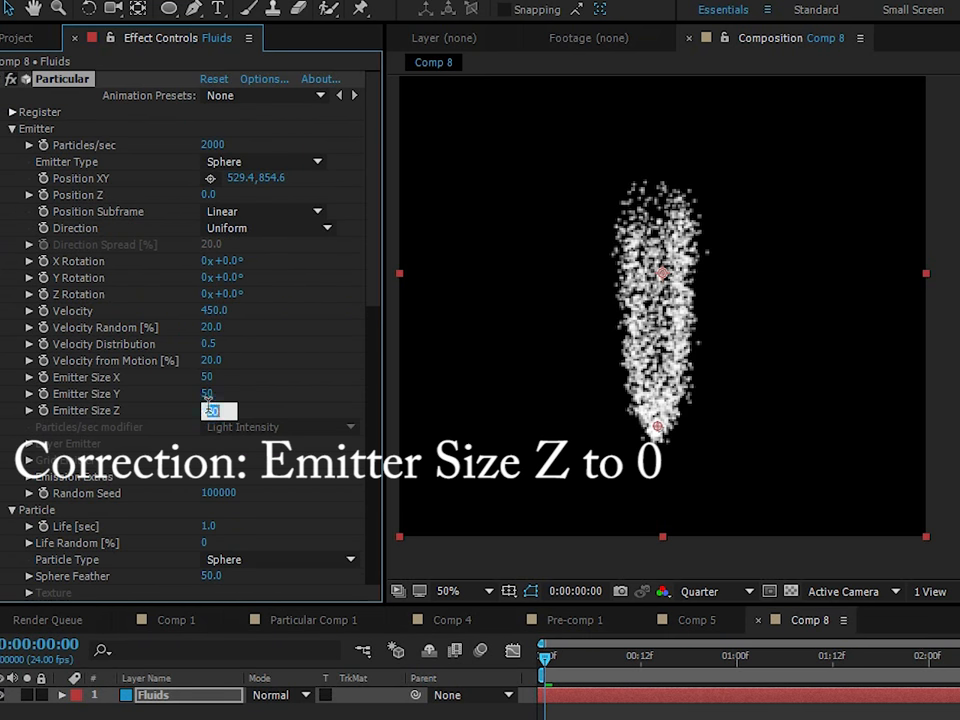
type("0")
key("Return")
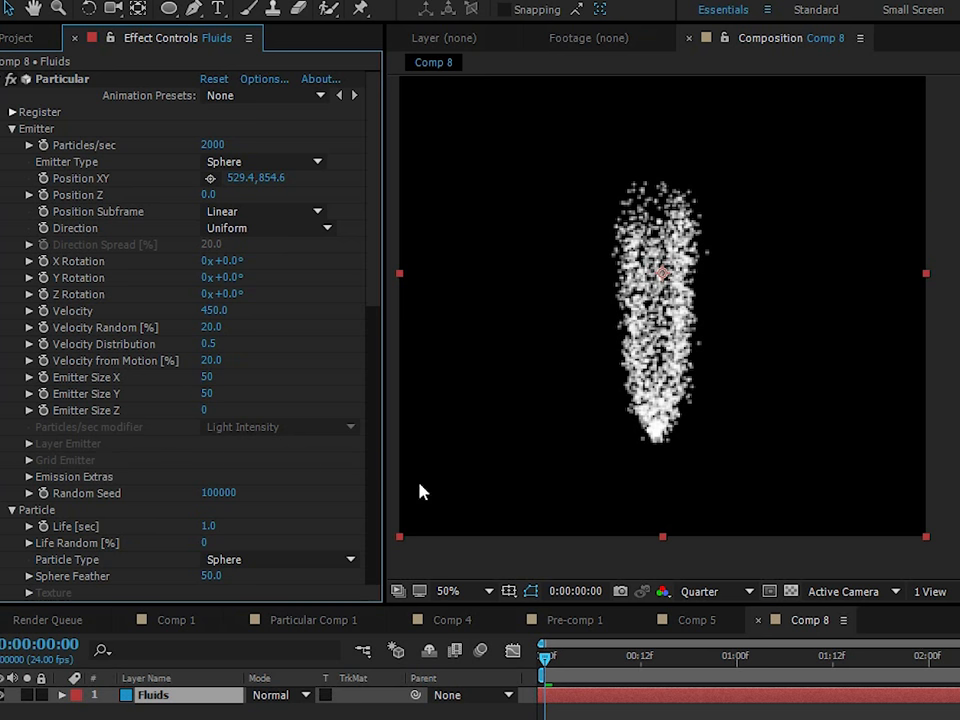
key("space")
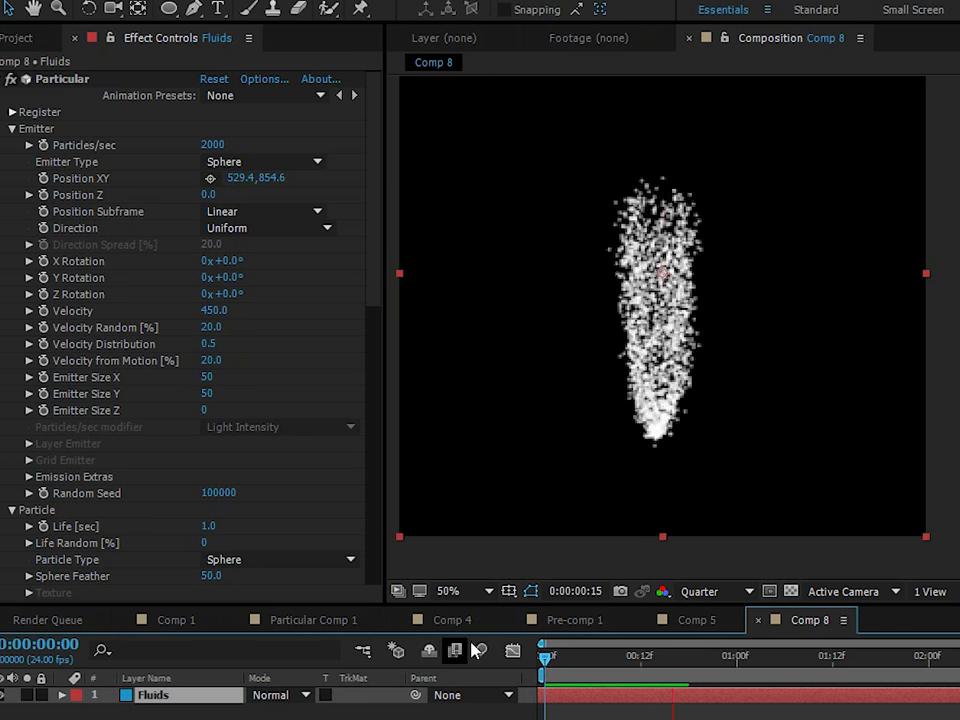
Draw a Size over Life curve that falls from full size at birth to zero at death and preview it.
scroll(369, 381, "down", 5)
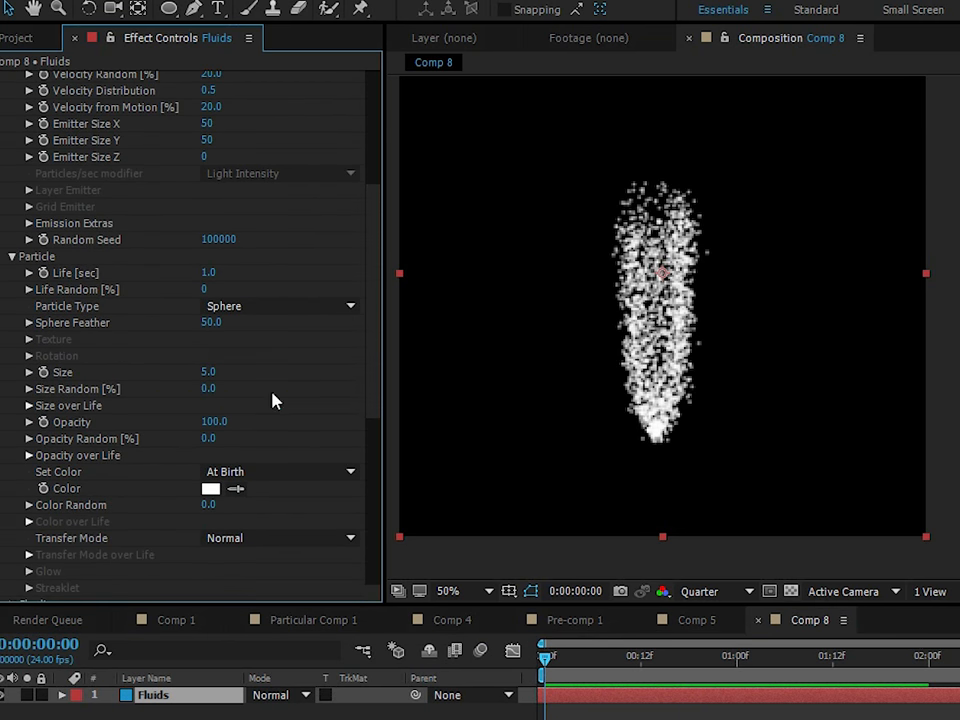
left_click(27, 405)
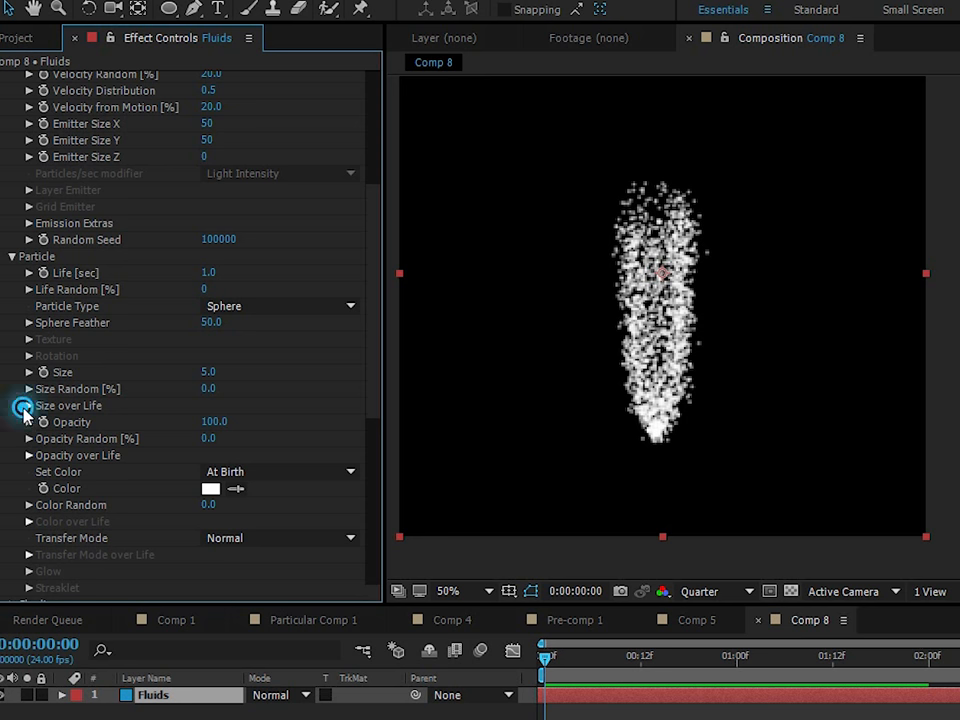
mouse_move(79, 424)
left_mouse_down()
mouse_move(129, 424)
mouse_move(277, 472)
left_mouse_up()
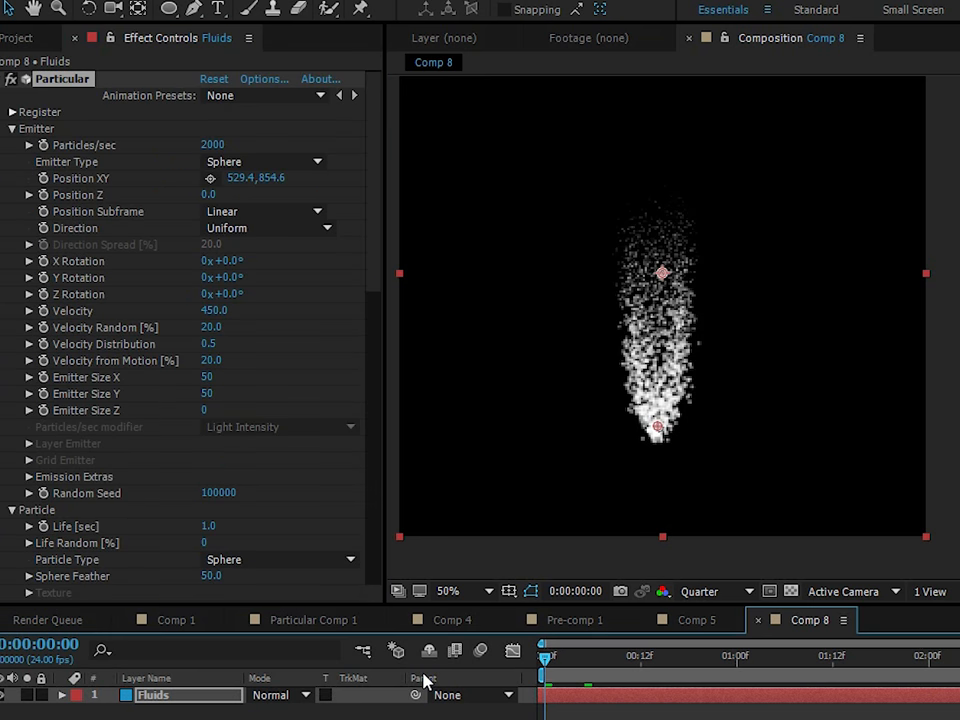
key("space")
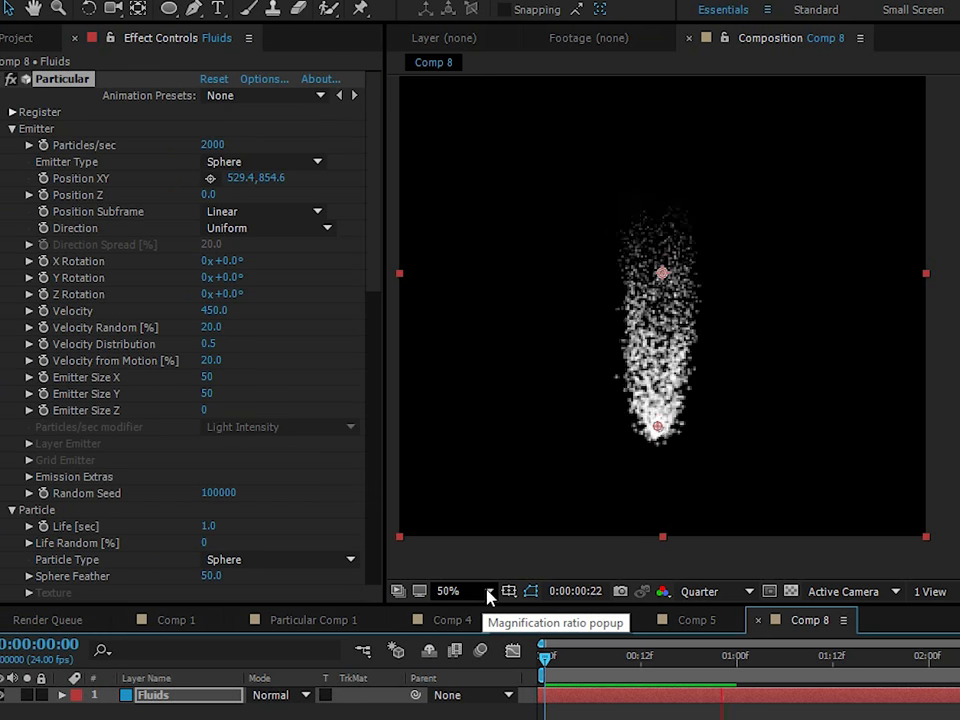
left_click_drag(636, 657, 452, 681)
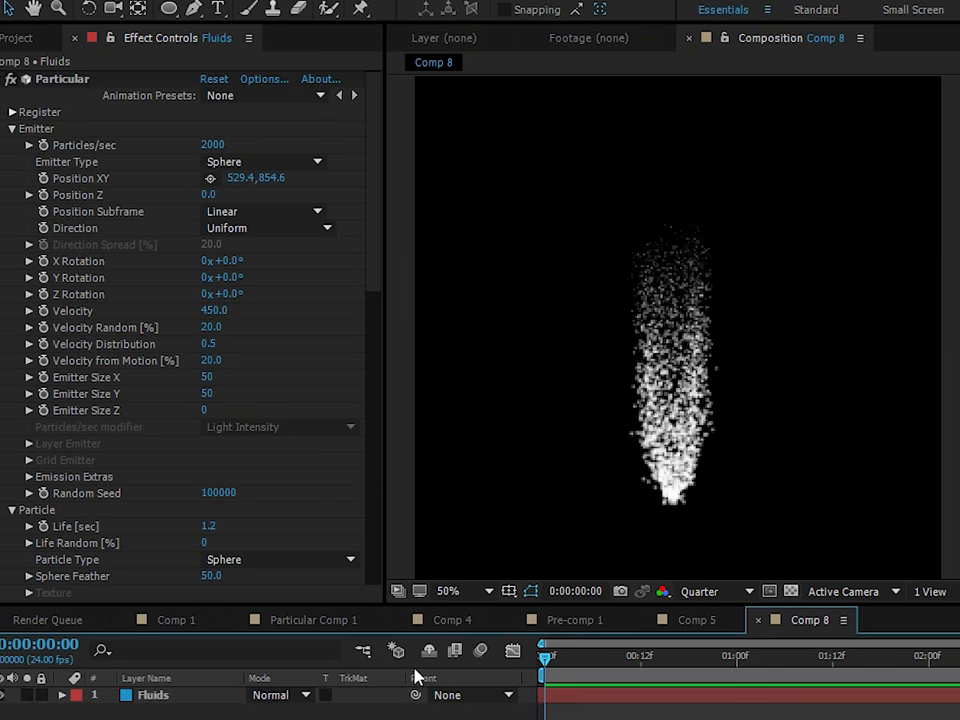
Set Affect Position to 221 in the Turbulence Field of the Air physics.
left_click_drag(377, 206, 355, 400)
scroll(355, 400, "down", 1)
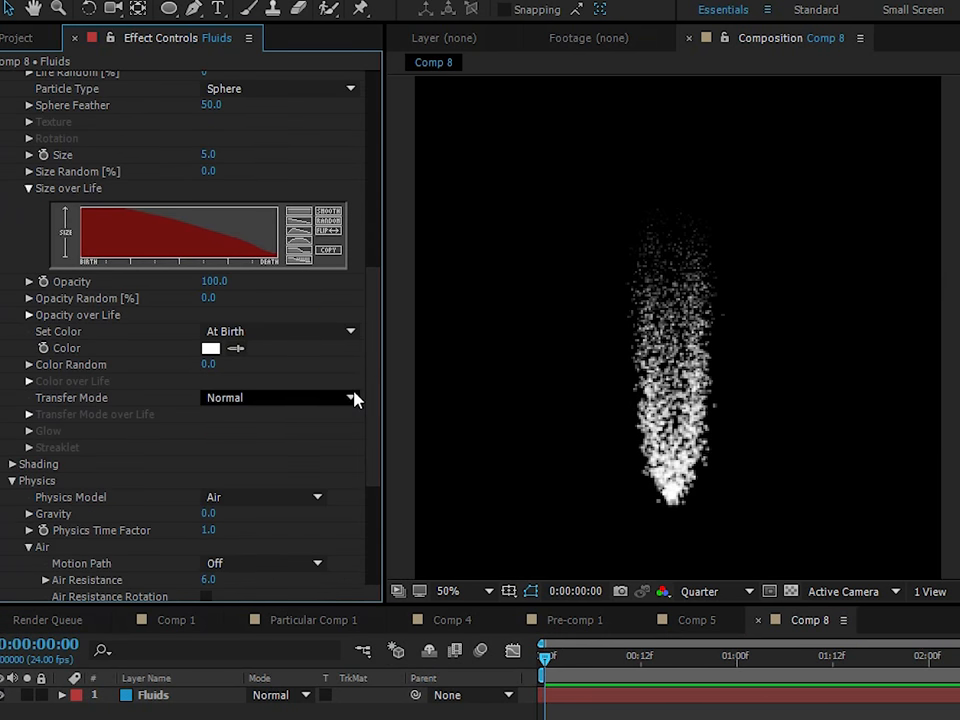
scroll(60, 462, "down", 4)
scroll(57, 408, "down", 3)
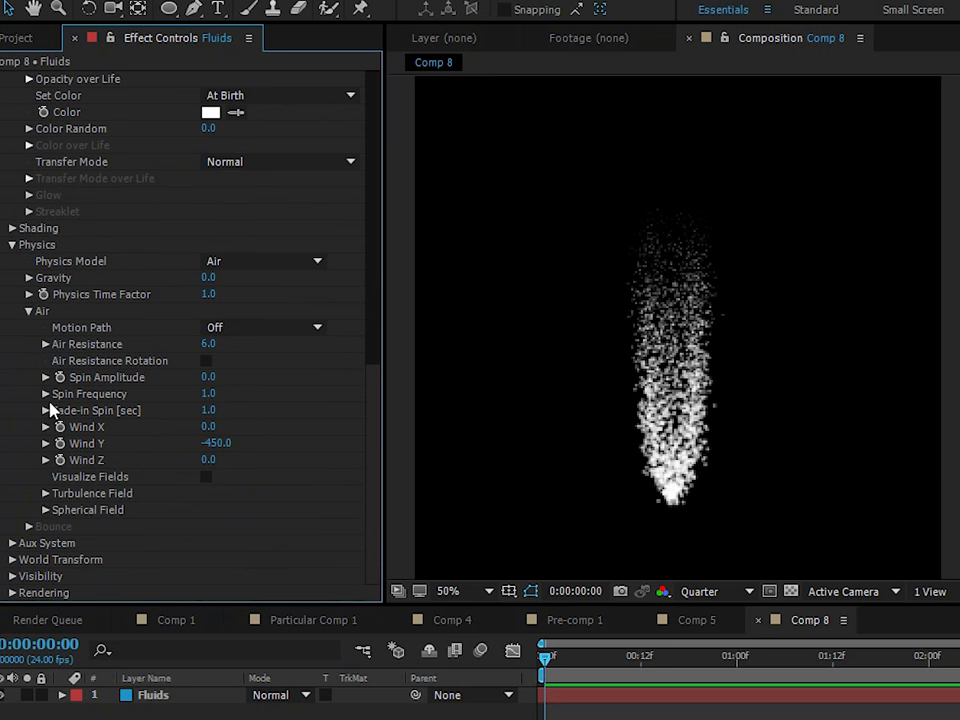
left_click(45, 493)
scroll(48, 500, "down", 4)
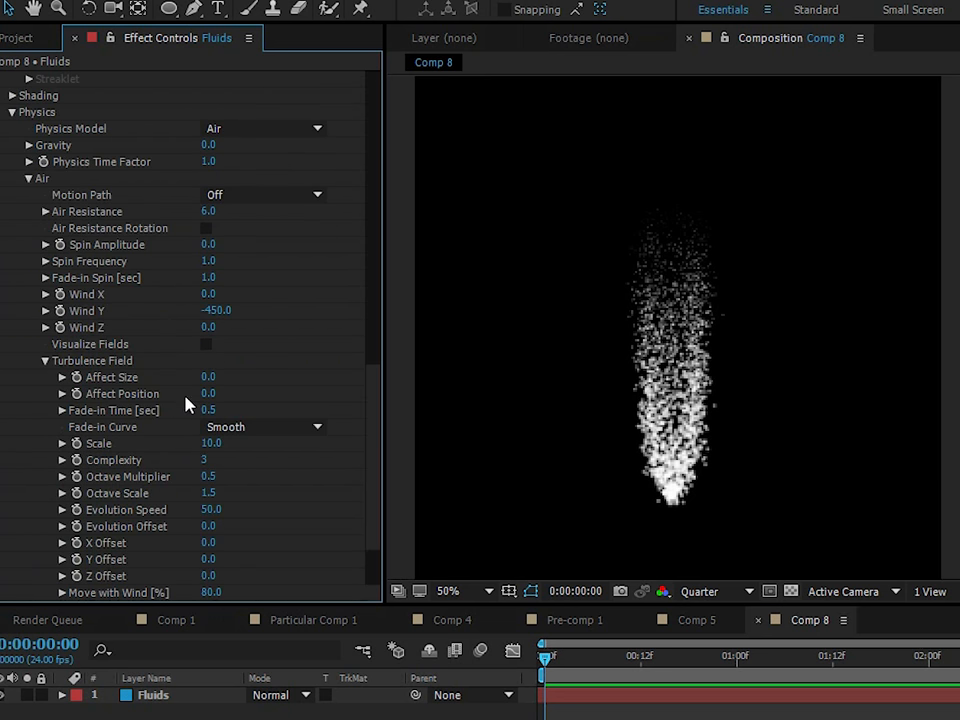
left_click_drag(210, 394, 330, 232)
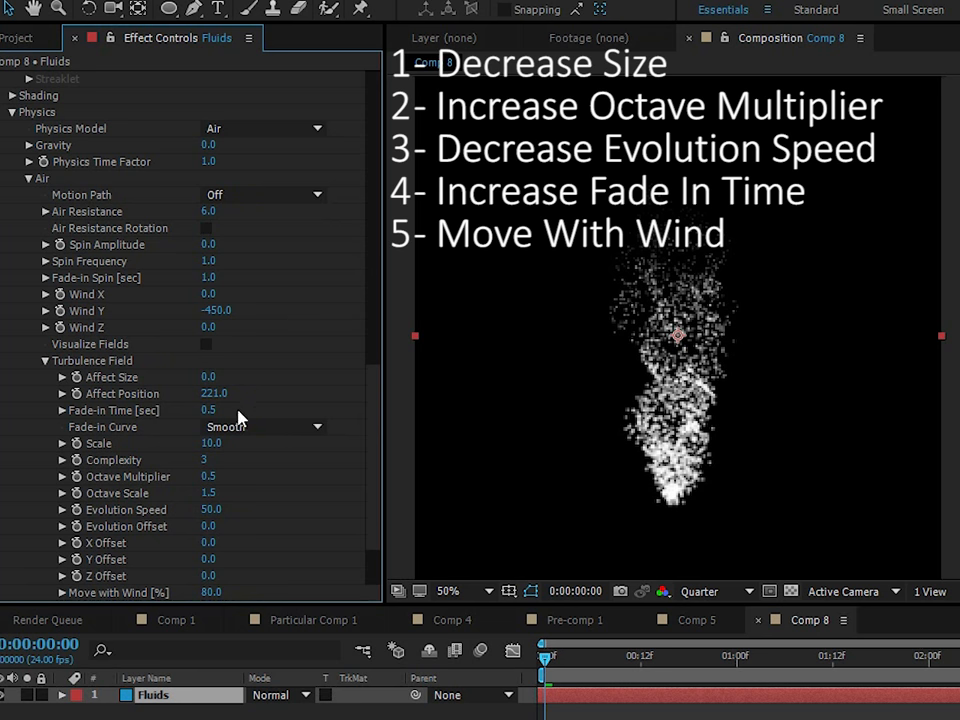
Set the Turbulence Field's Scale to 6 and its Octave Multiplier to 1.8.
left_click(210, 444)
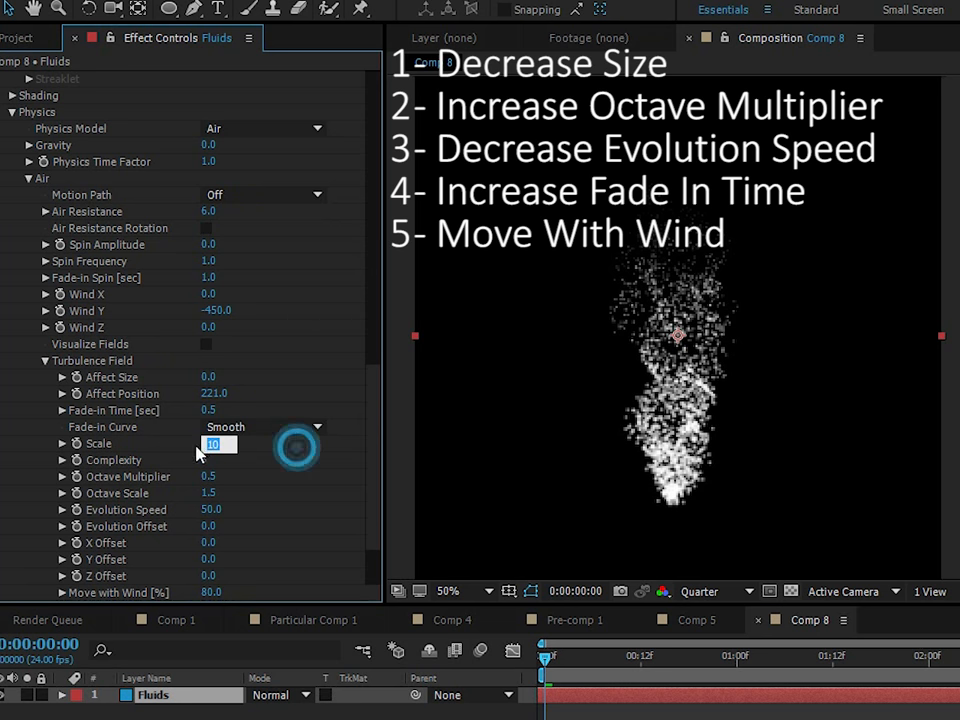
left_click(212, 443)
type("6")
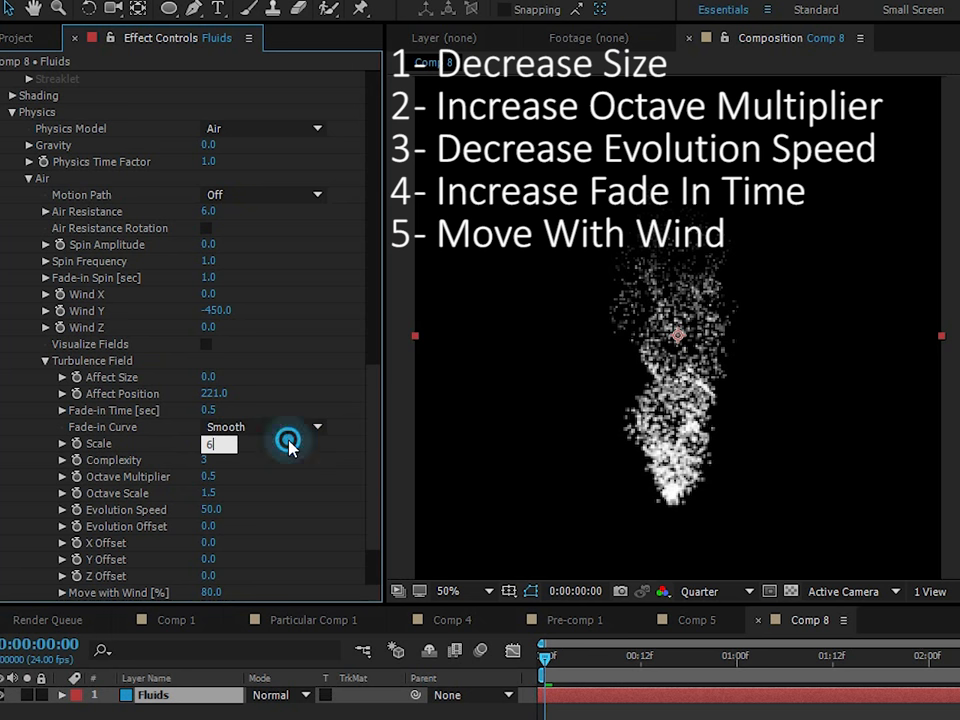
left_click(288, 447)
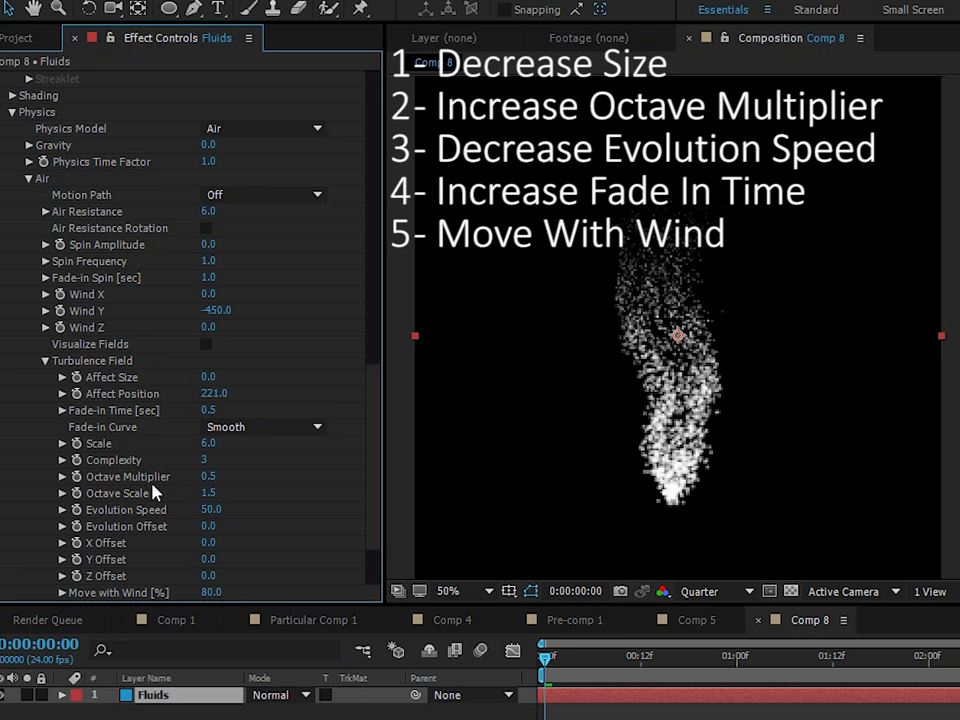
left_click(213, 478)
type("1.8")
left_click(274, 462)
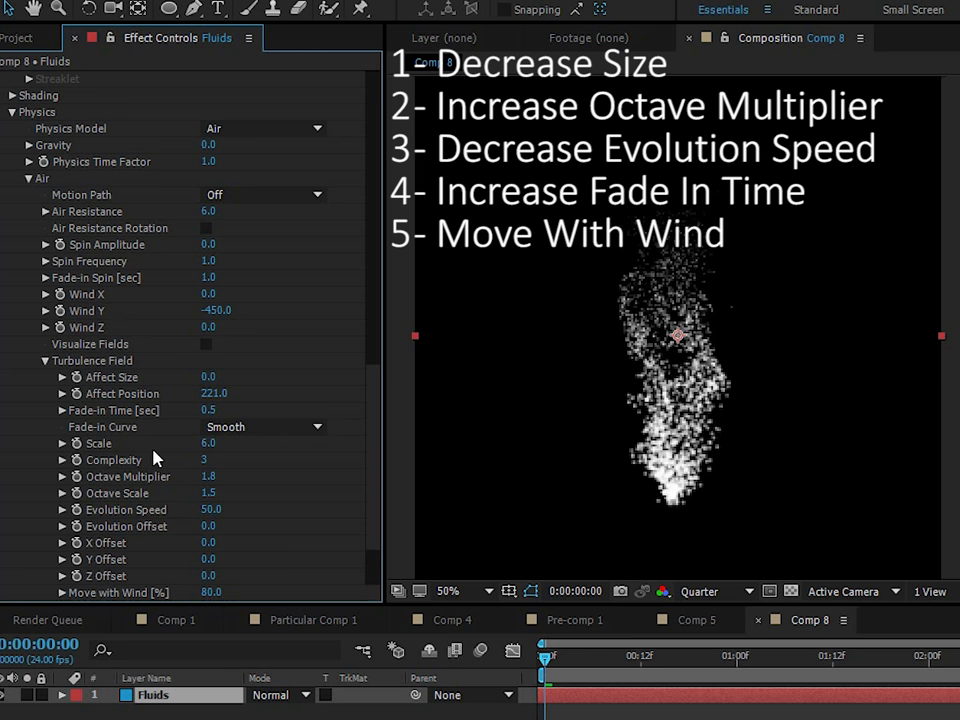
Set the Turbulence Field's Evolution Speed to 25 and its Fade-in Time to 0.7 seconds.
left_click(209, 509)
type("25")
left_click(300, 489)
left_click(210, 410)
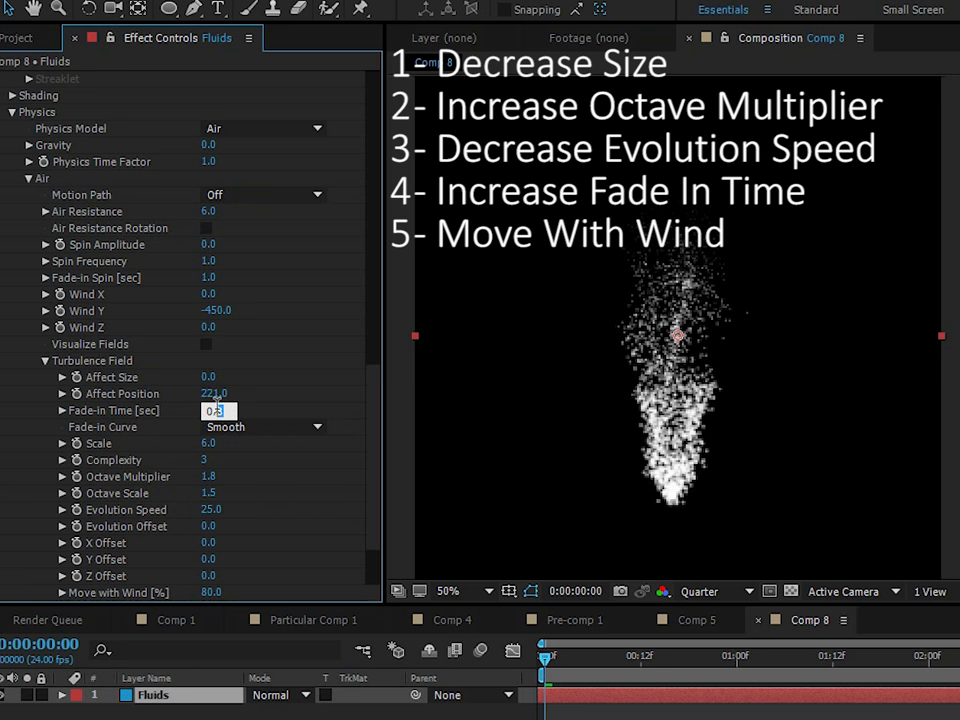
type("7")
left_click(300, 403)
Set the Turbulence Field's Move with Wind to 100%.
scroll(207, 553, "down", 1)
left_click(207, 551)
type("1")
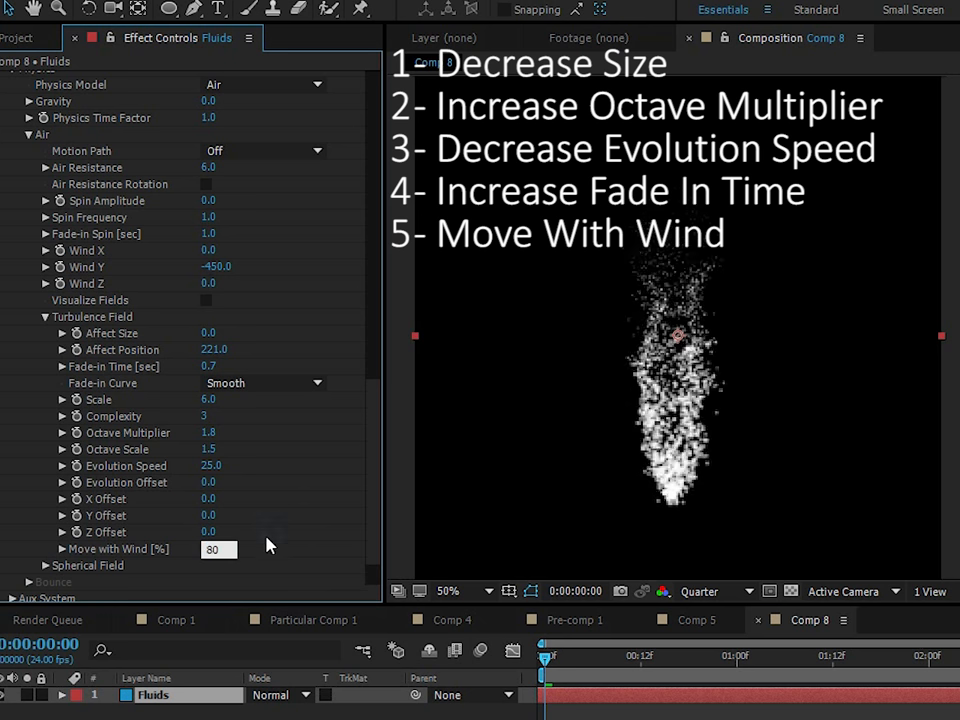
left_click(265, 536)
left_click(211, 549)
type("1")
key("Return")
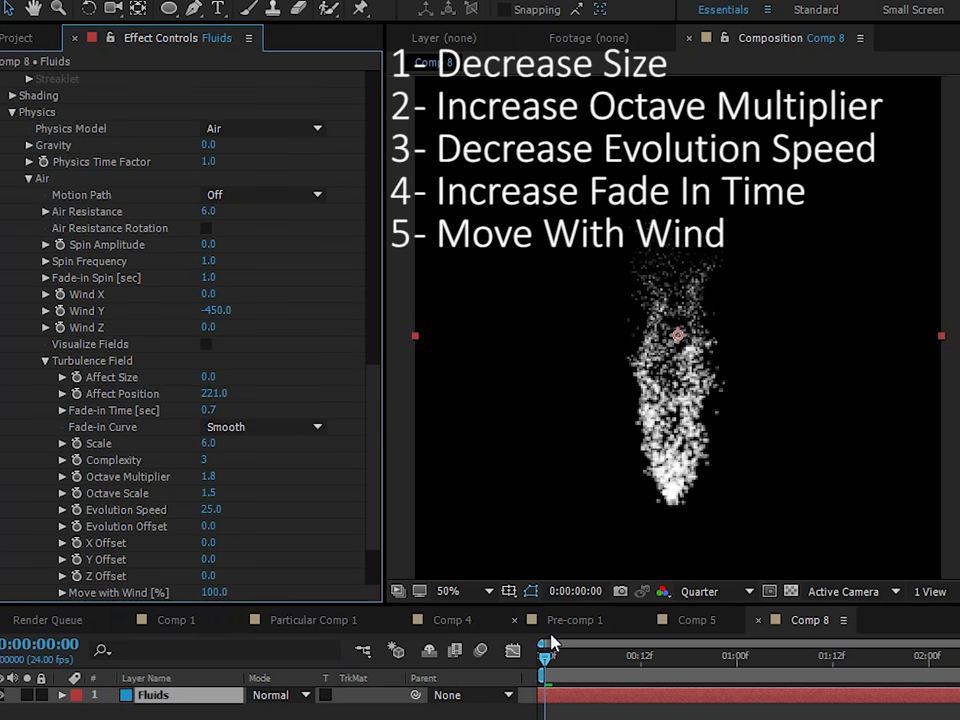
Play the composition to check the turbulent particle motion and stop at frame 5.
left_click_drag(553, 657, 465, 680)
key("space")
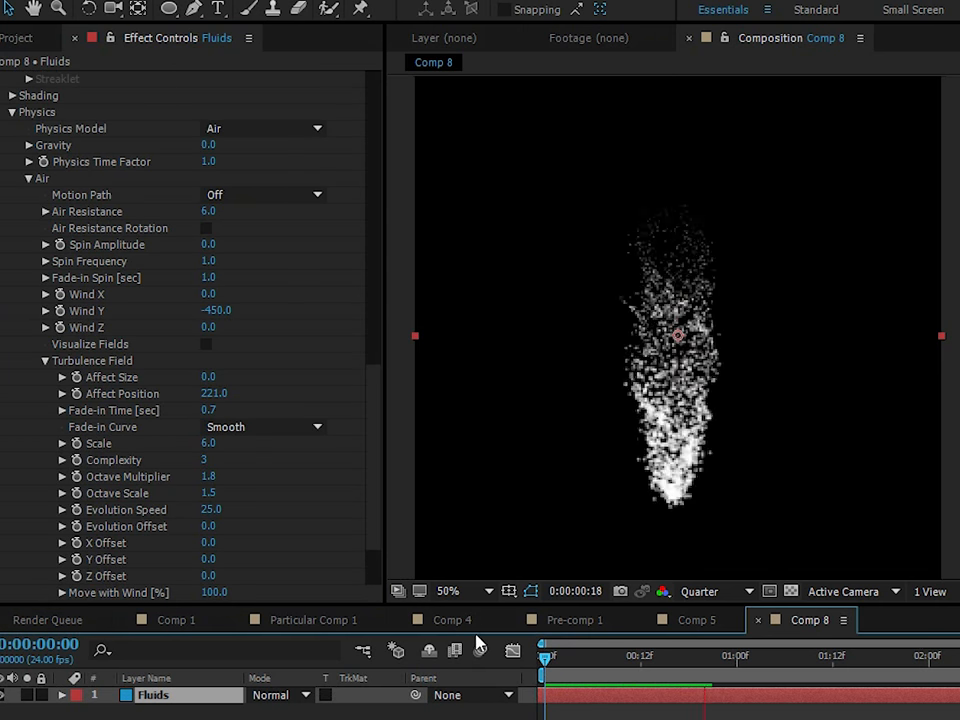
left_click_drag(727, 655, 462, 640)
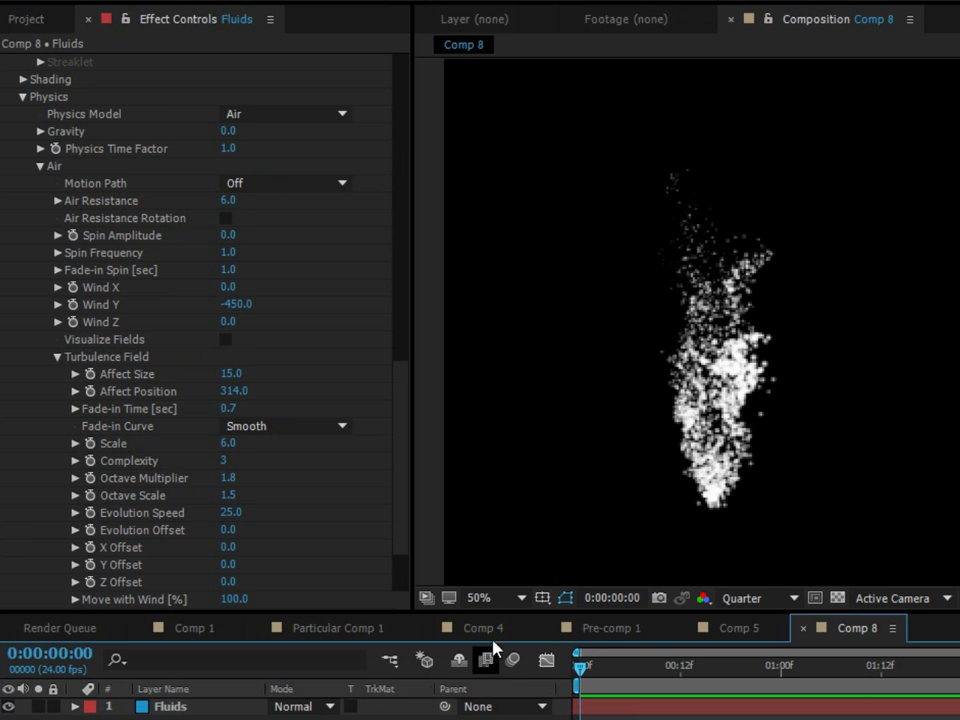
key("space")
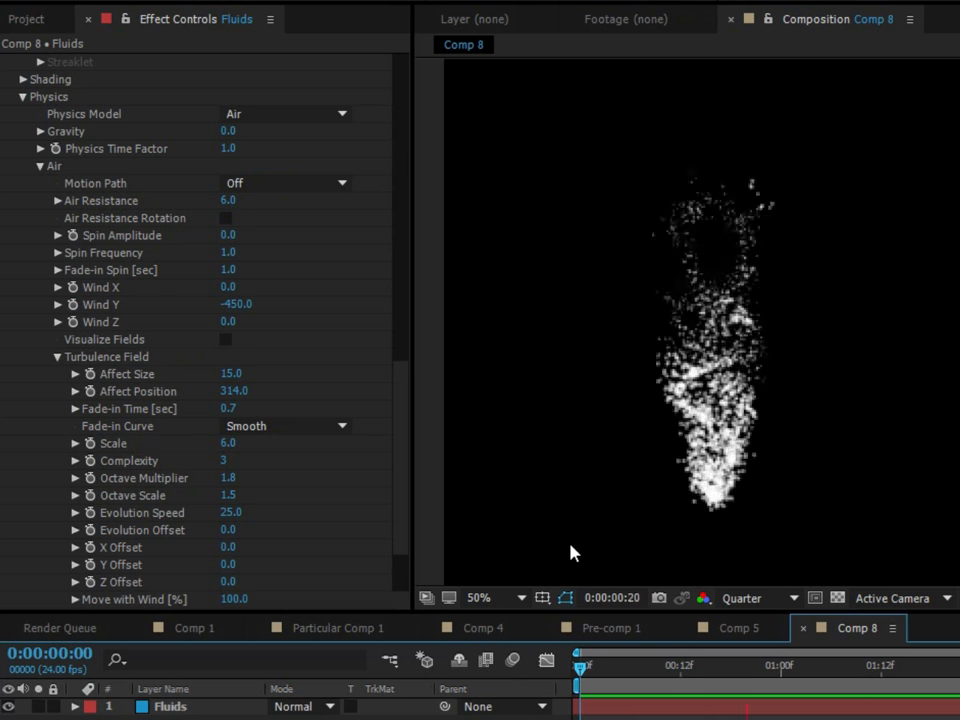
left_click(632, 683)
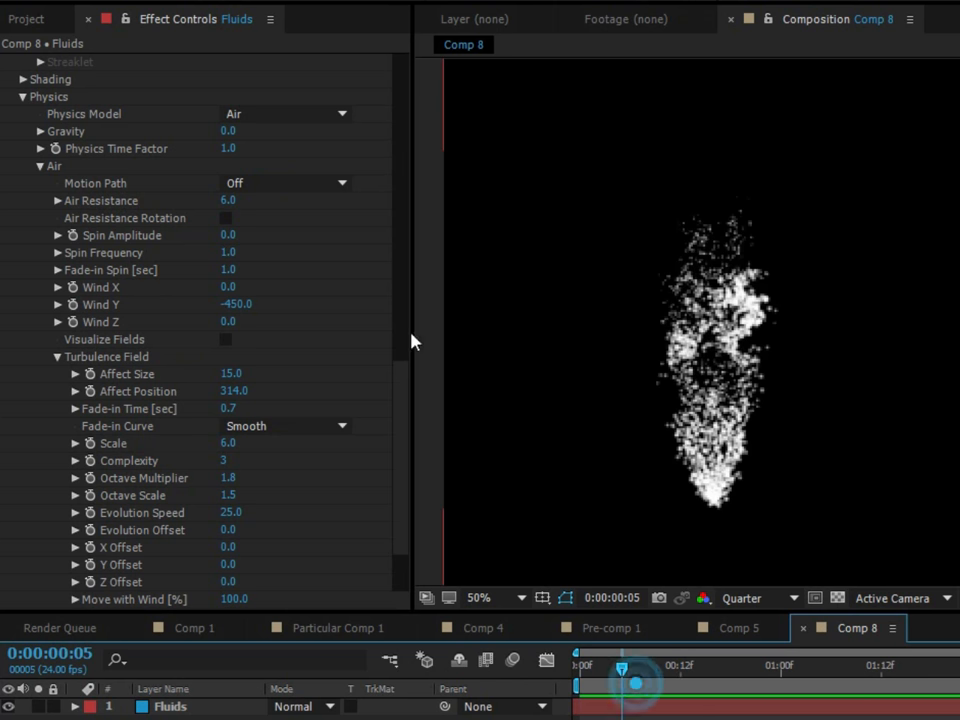
Collapse the Particular settings and add the CC Vector Blur effect below it on the Fluids layer.
scroll(32, 150, "up", 12)
scroll(13, 112, "up", 4)
left_click(7, 62)
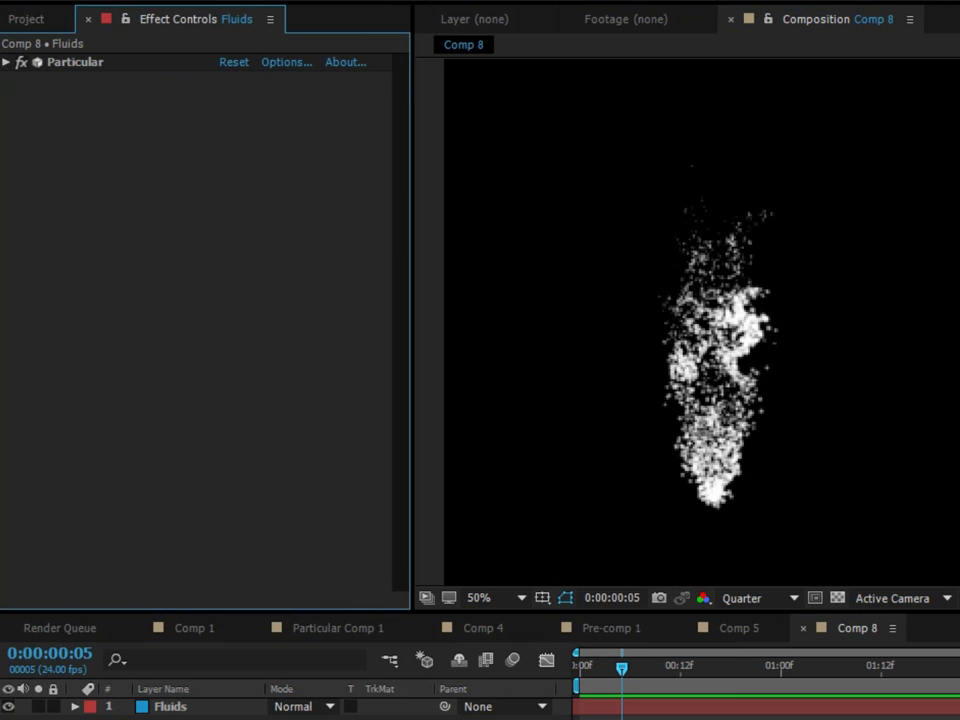
key("ctrl+t")
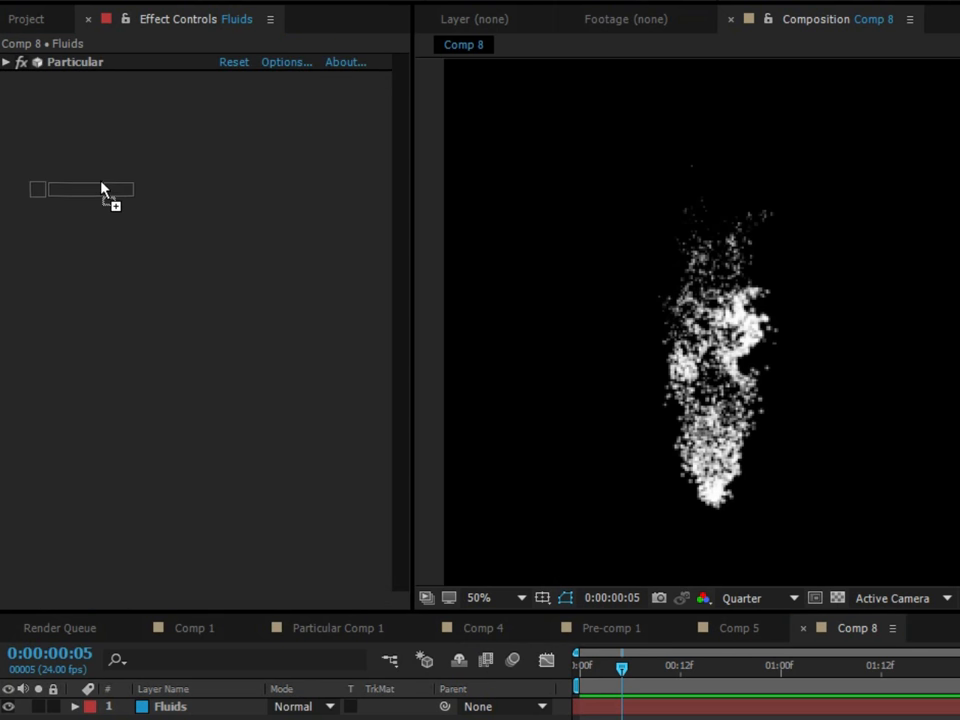
left_click_drag(101, 182, 103, 182)
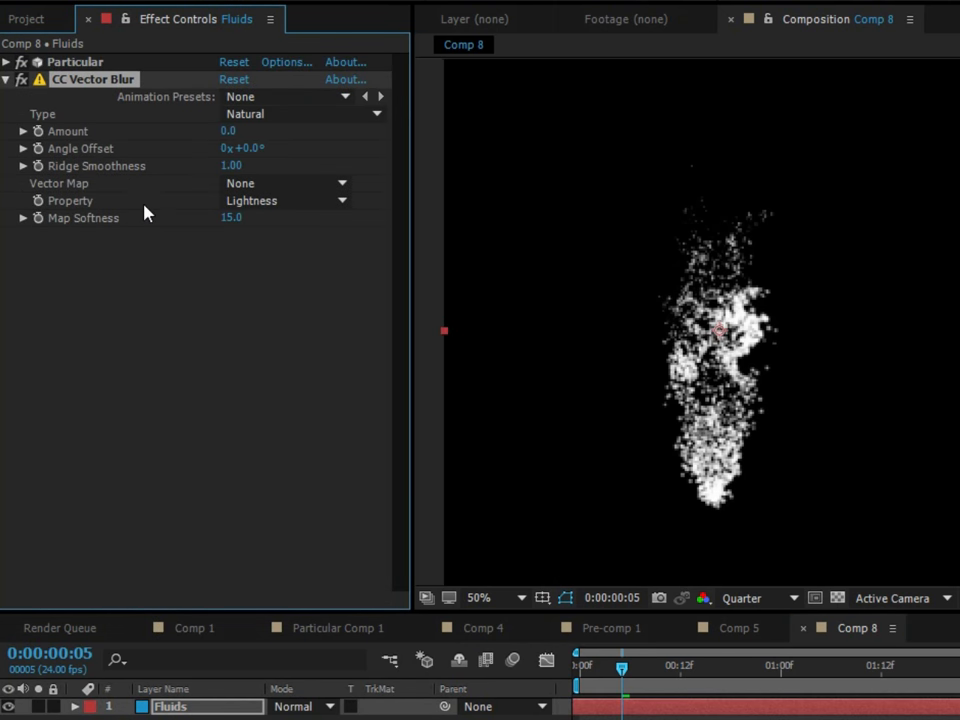
left_click(158, 266)
Set CC Vector Blur's Amount to 33 and its Type to Direction Fading.
left_click(238, 130)
left_click_drag(238, 130, 260, 116)
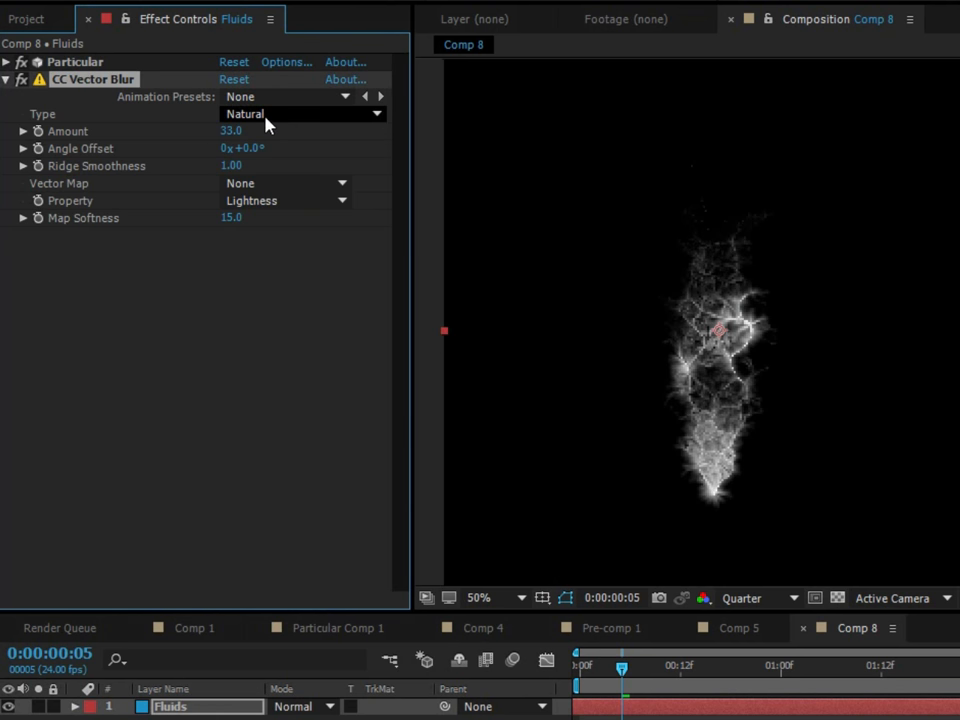
left_click(250, 113)
left_click(281, 228)
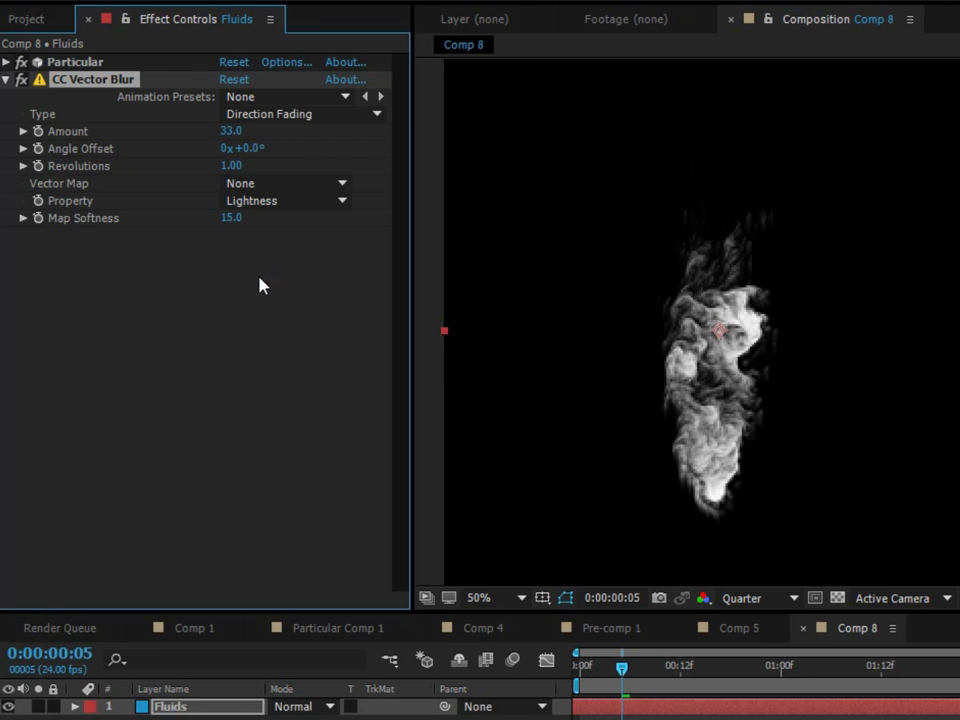
Switch the preview resolution to Half and raise CC Vector Blur's Amount to 55.
left_click(246, 326)
key("ctrl+shift+j")
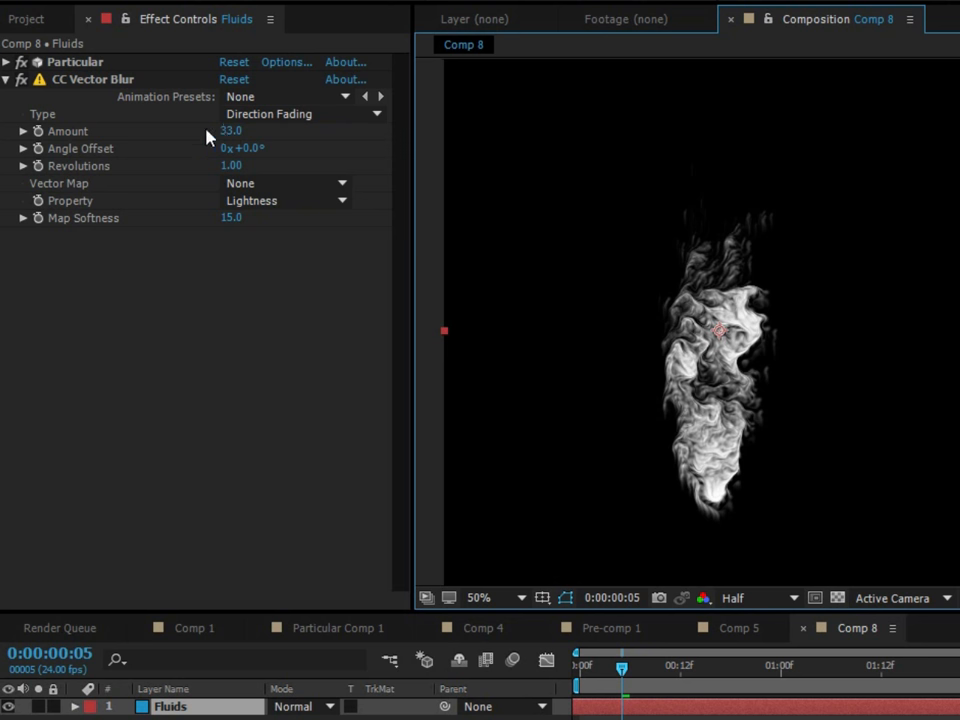
left_click_drag(231, 126, 258, 127)
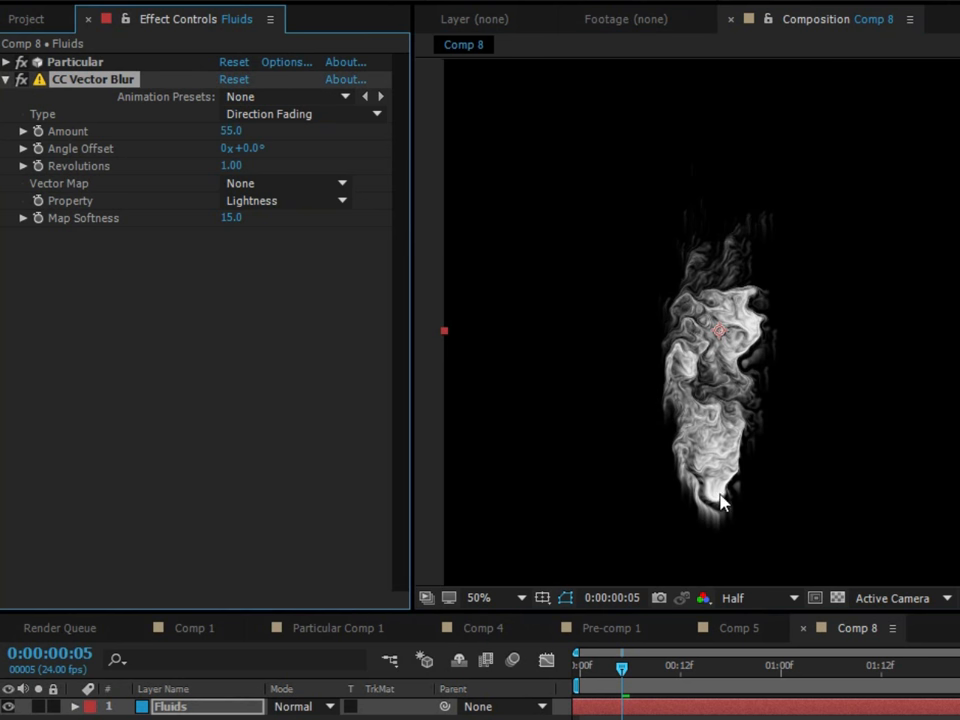
Set CC Vector Blur's Angle Offset to 180° and its Map Softness to 18.9.
left_click(247, 150)
type("180")
left_click(193, 338)
key("slash")
left_click_drag(231, 218, 268, 217)
key("comma")
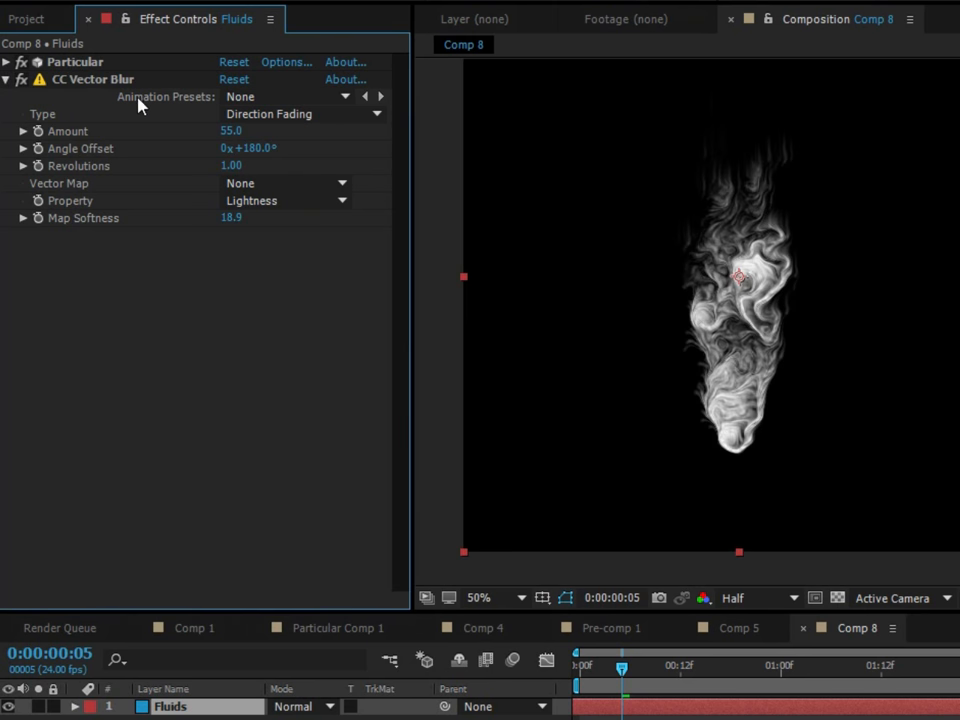
Reveal CC Vector Blur's properties in the timeline and set its effect opacity to 75%.
left_click(64, 80)
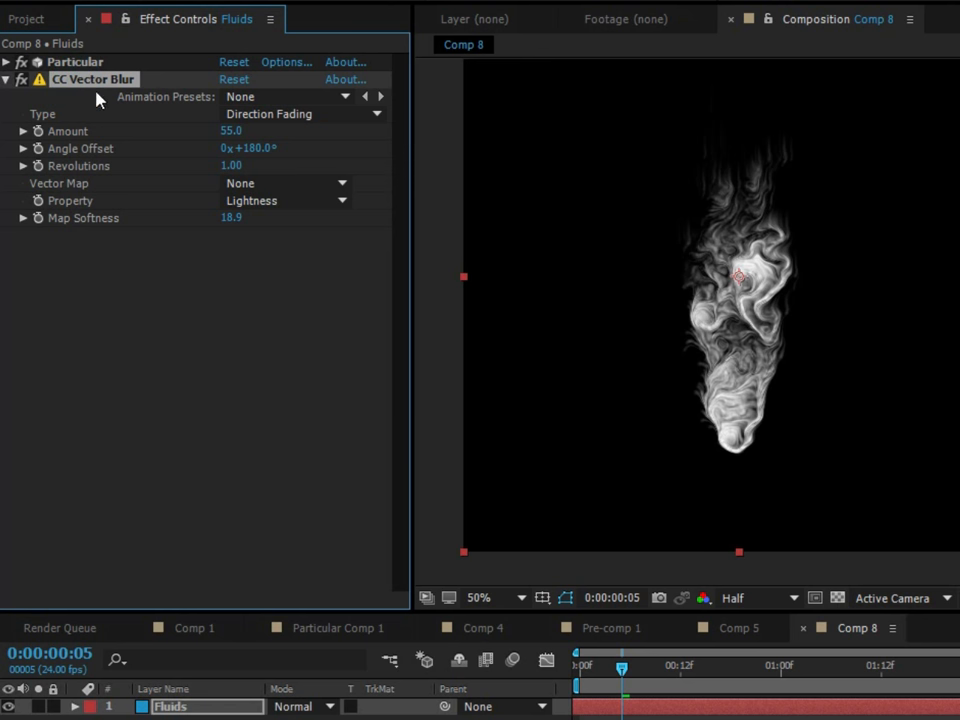
double_click(84, 80)
scroll(165, 649, "down", 1)
left_click(124, 677)
left_click(281, 692)
type("75")
left_click(398, 683)
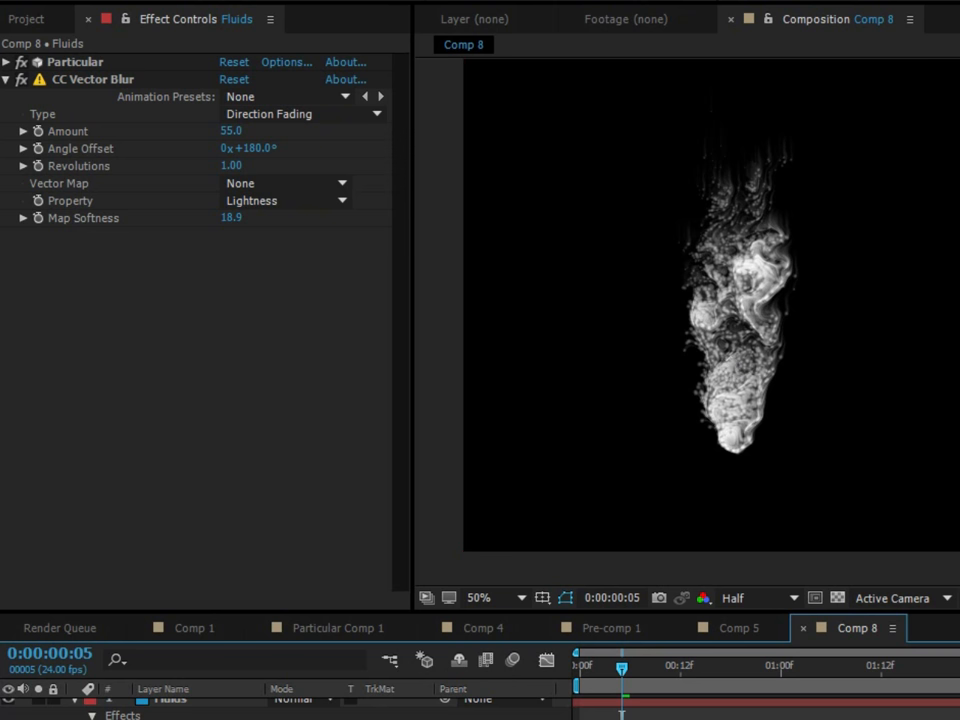
Add a second CC Vector Blur below the first on the Fluids layer with an Amount of 65.
left_click_drag(955, 362, 231, 325)
left_click(229, 285)
type("40")
key("Return")
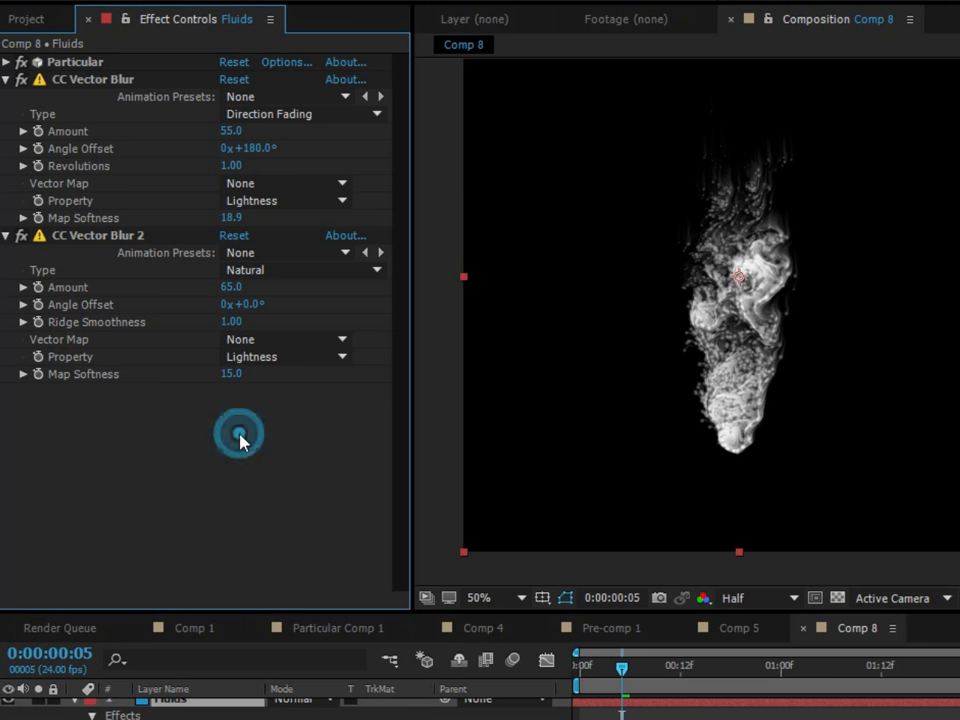
Set CC Vector Blur 2's Type to Direction Fading and its Angle Offset to 180°.
left_click(300, 270)
left_click(251, 386)
left_click(231, 271)
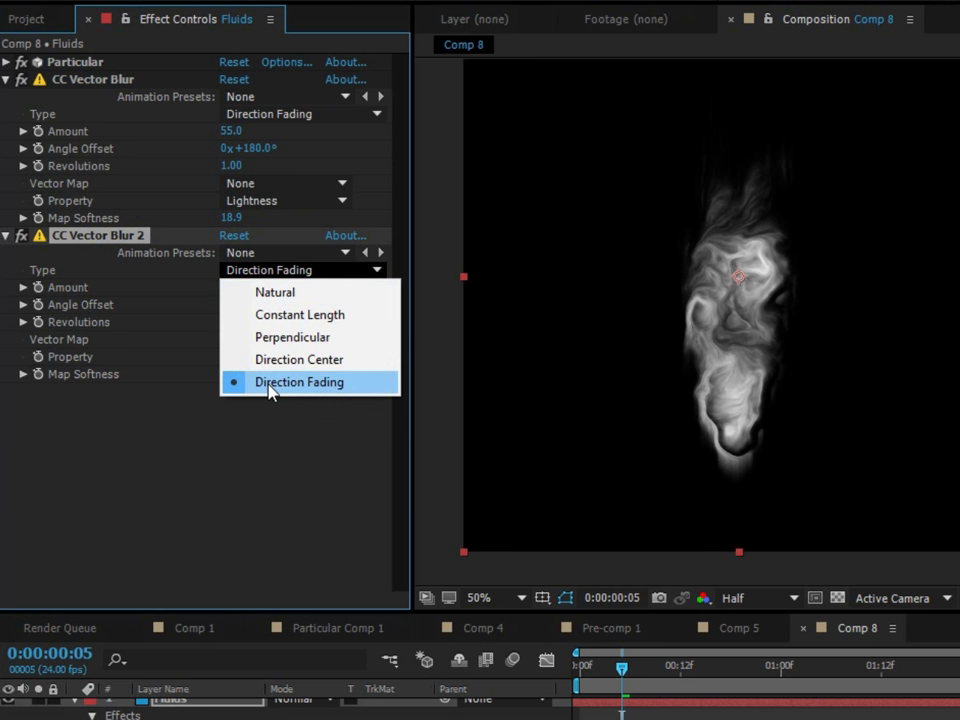
left_click(148, 403)
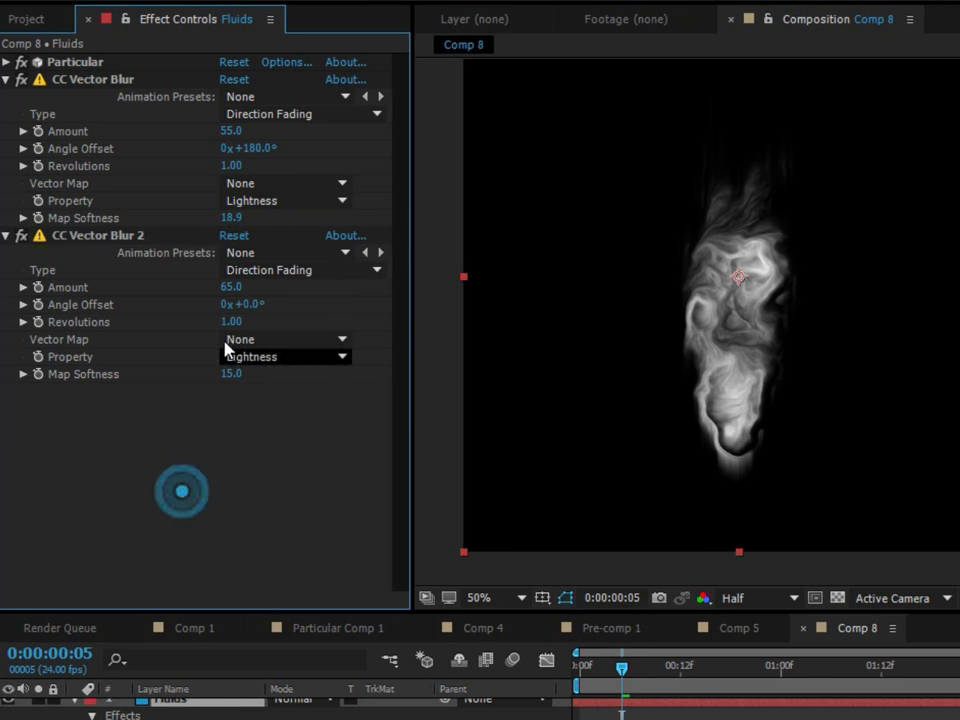
left_click(248, 305)
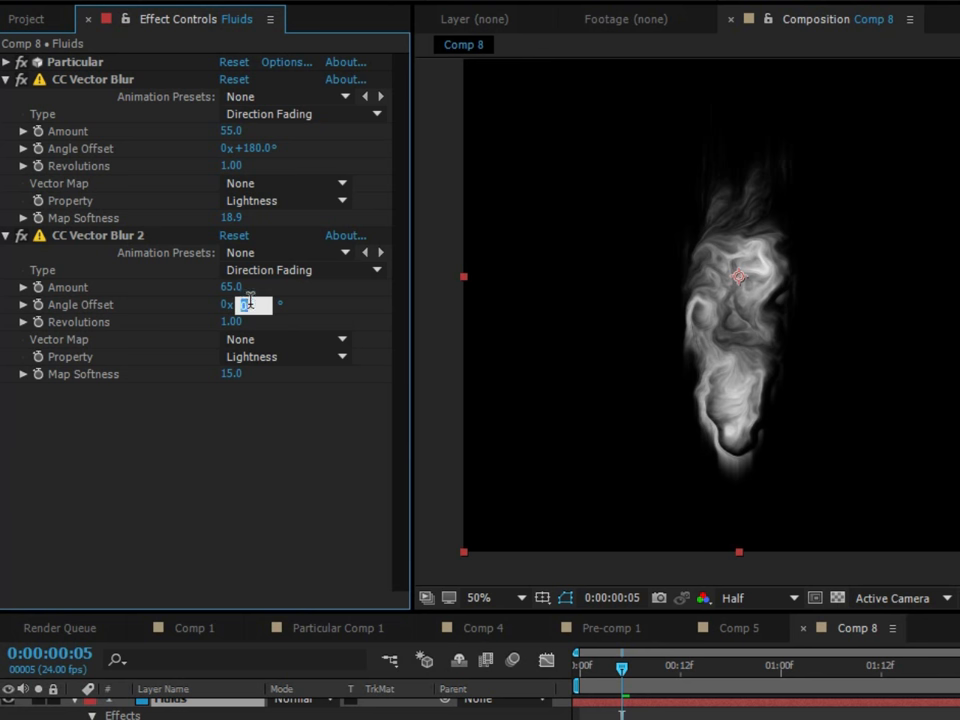
left_click(240, 465)
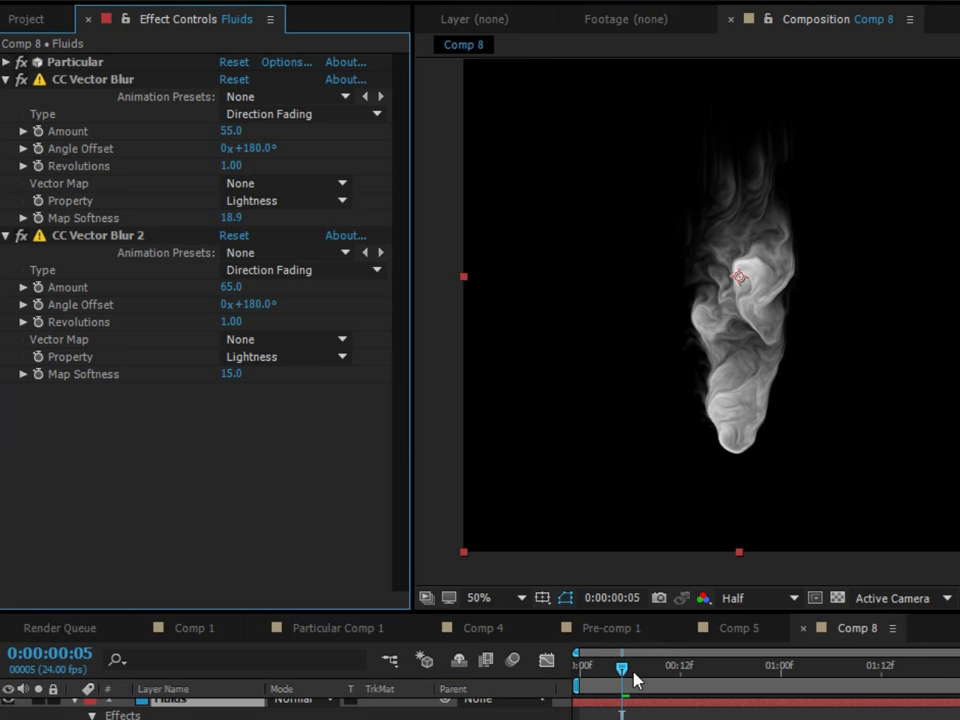
At frame 0, set CC Vector Blur 2's Revolutions to 1.3 and its Angle Offset to 208°.
left_click_drag(636, 675, 484, 651)
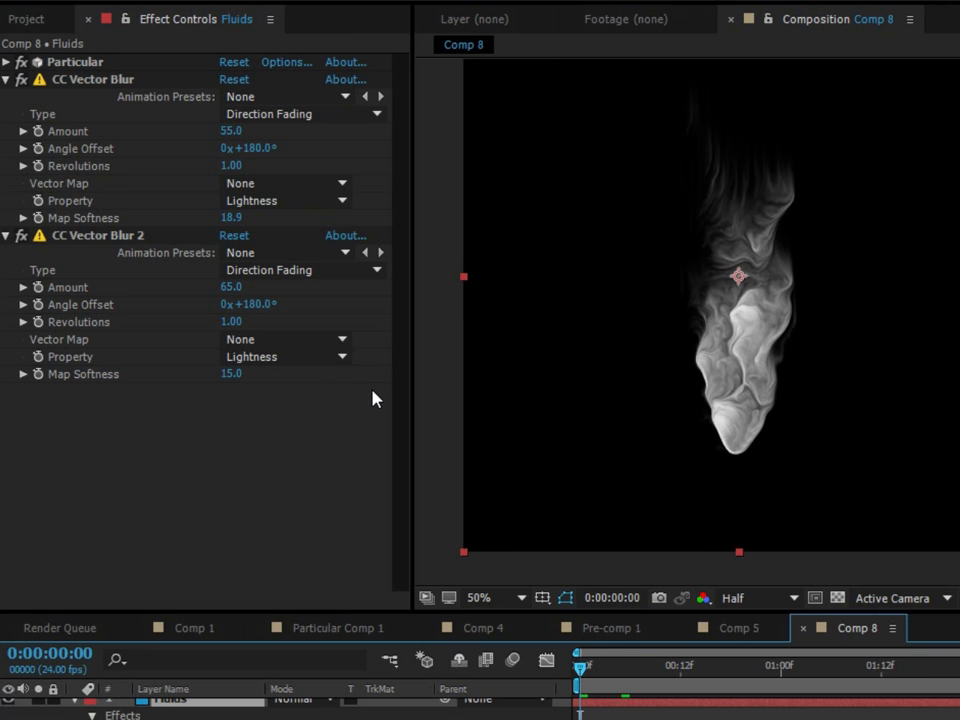
left_click(228, 321)
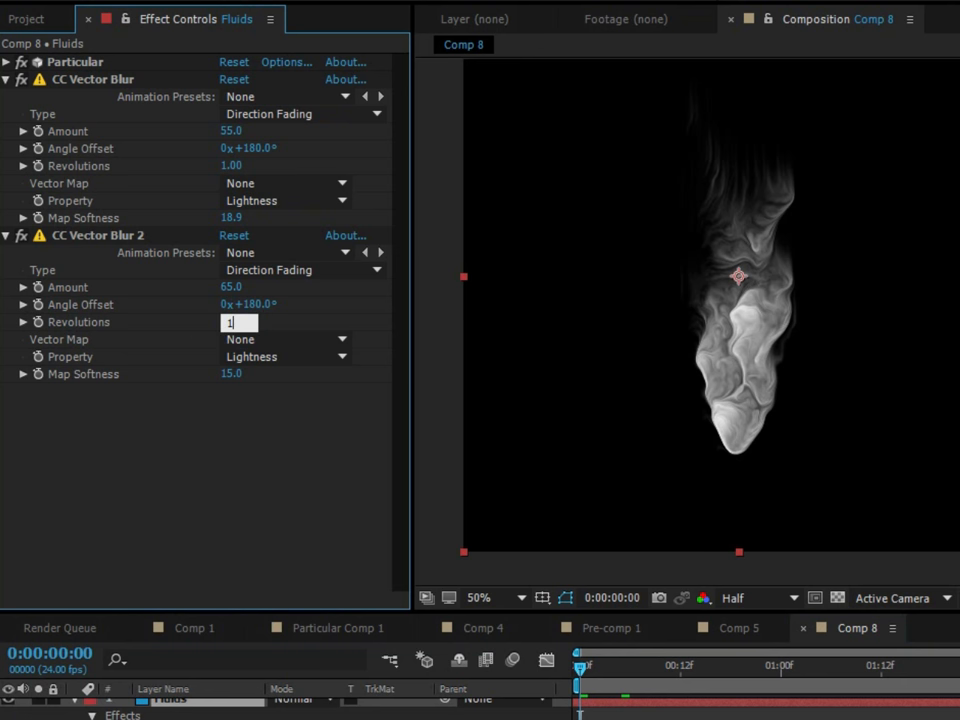
type("1.3")
left_click(236, 441)
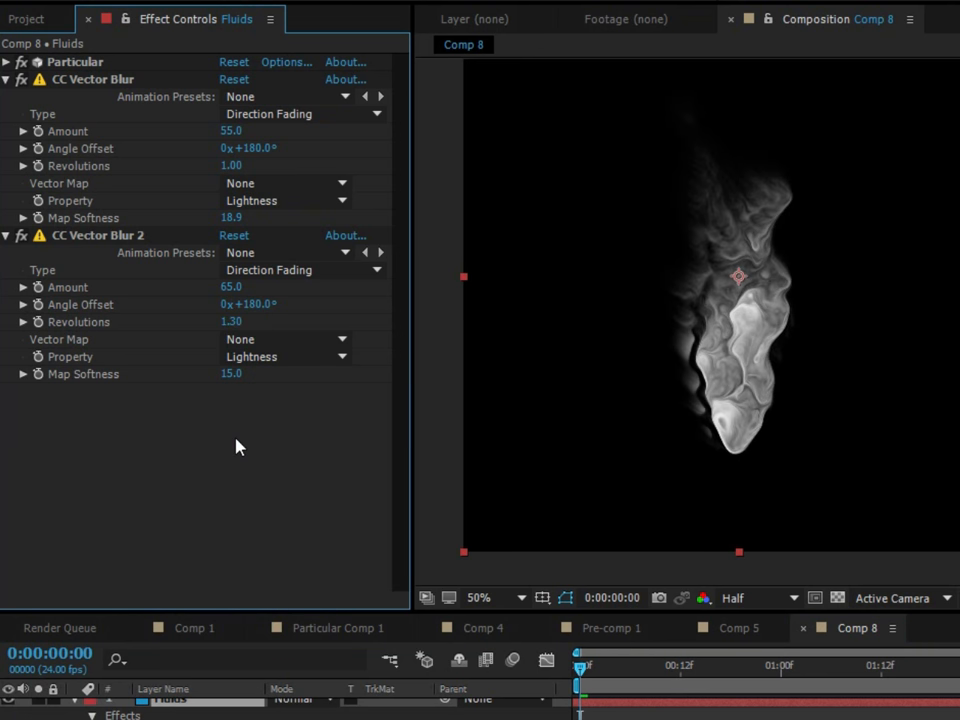
left_click(258, 305)
left_click_drag(258, 305, 287, 305)
Play the composition to check the double-blurred smoke motion and stop at frame 1.
left_click(534, 675)
key("space")
left_click_drag(605, 672, 588, 662)
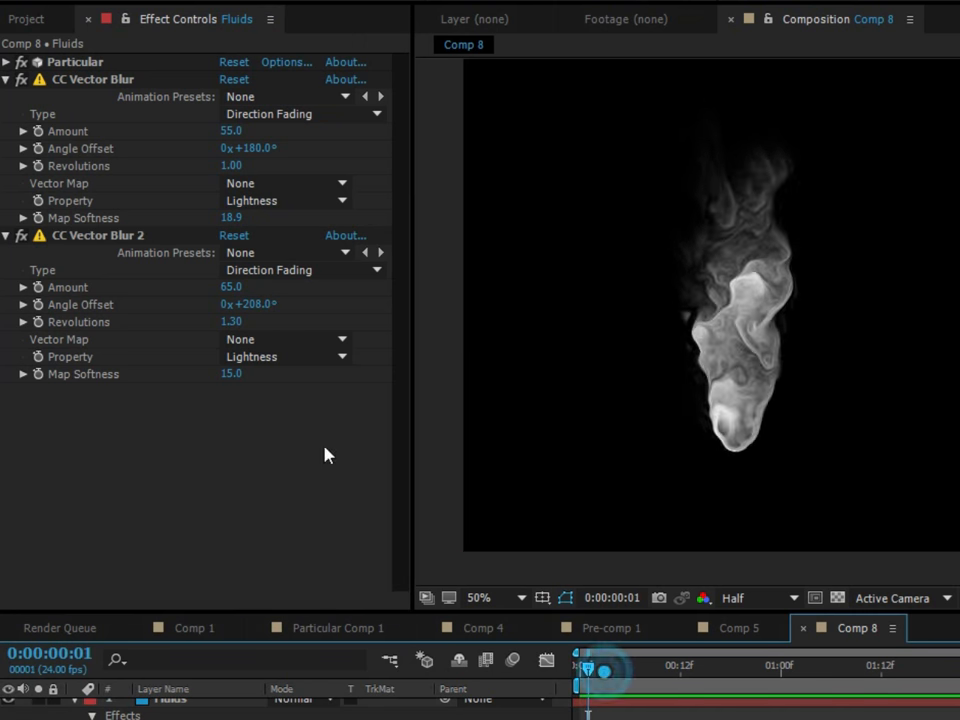
Set the Velocity of Particular's emitter to 340 and collapse the Particular settings.
left_click(4, 63)
mouse_move(232, 308)
left_mouse_down()
mouse_move(285, 306)
mouse_move(234, 304)
left_mouse_up()
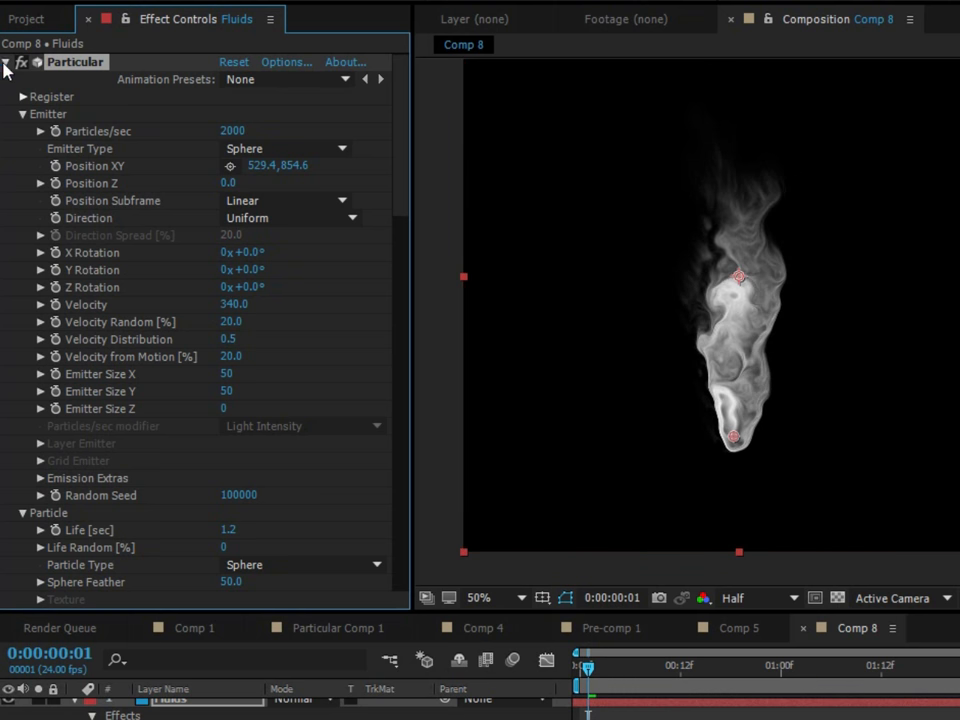
left_click(5, 65)
left_click(139, 435)
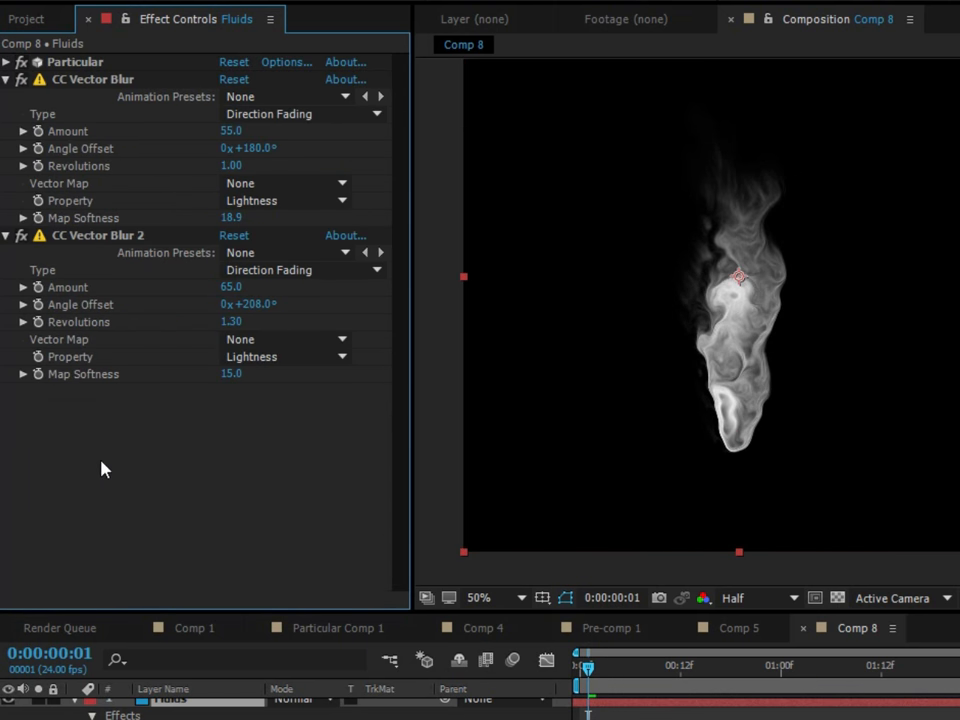
left_click_drag(230, 287, 246, 290)
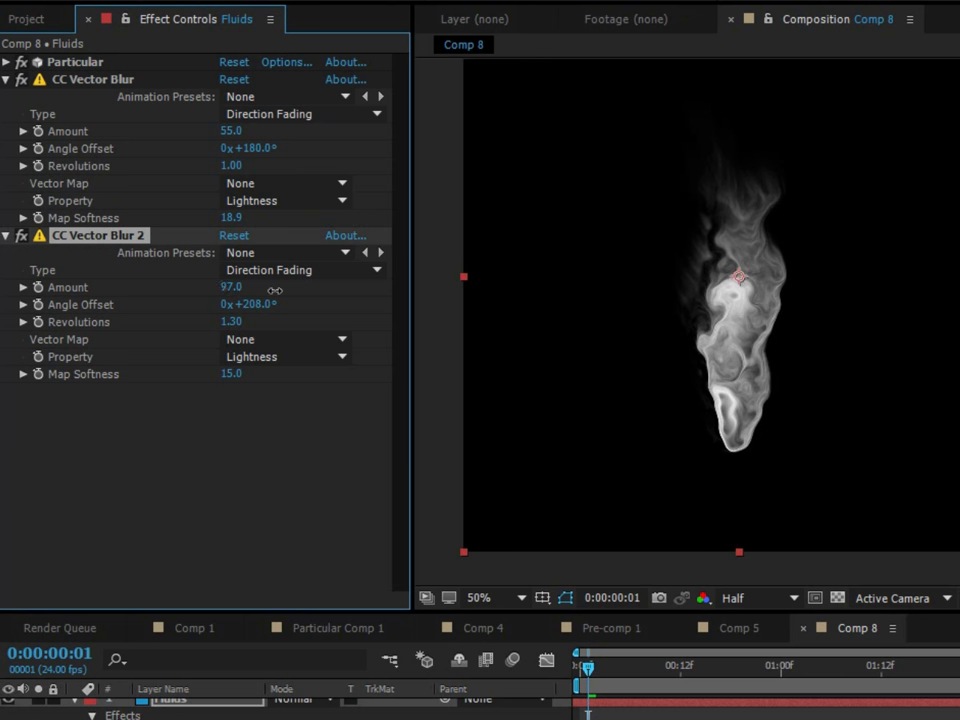
left_click_drag(271, 290, 278, 290)
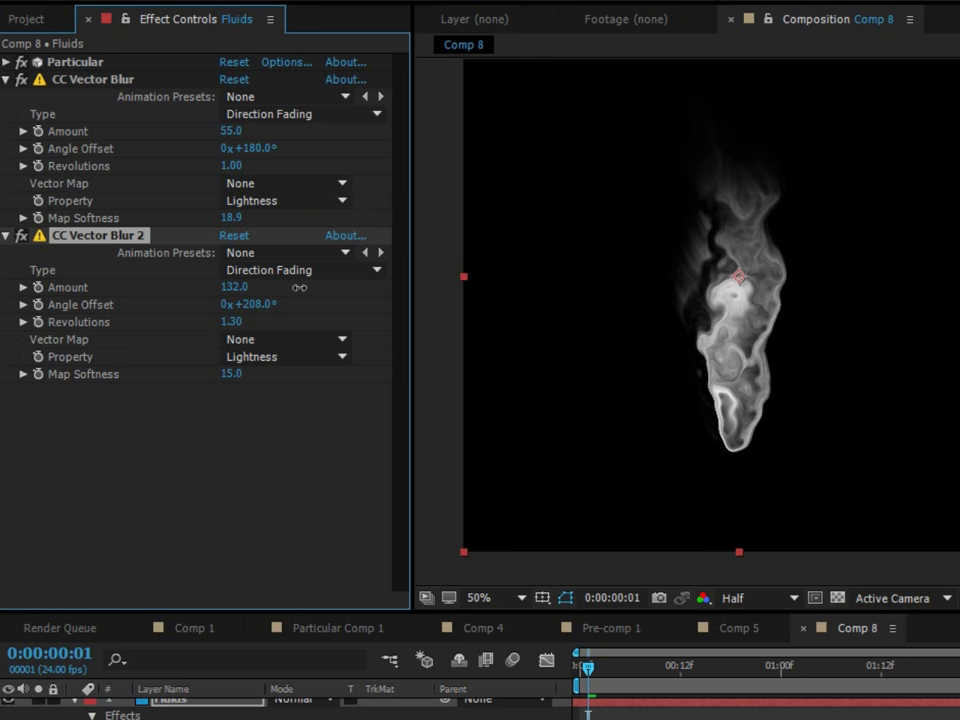
key("ctrl+z")
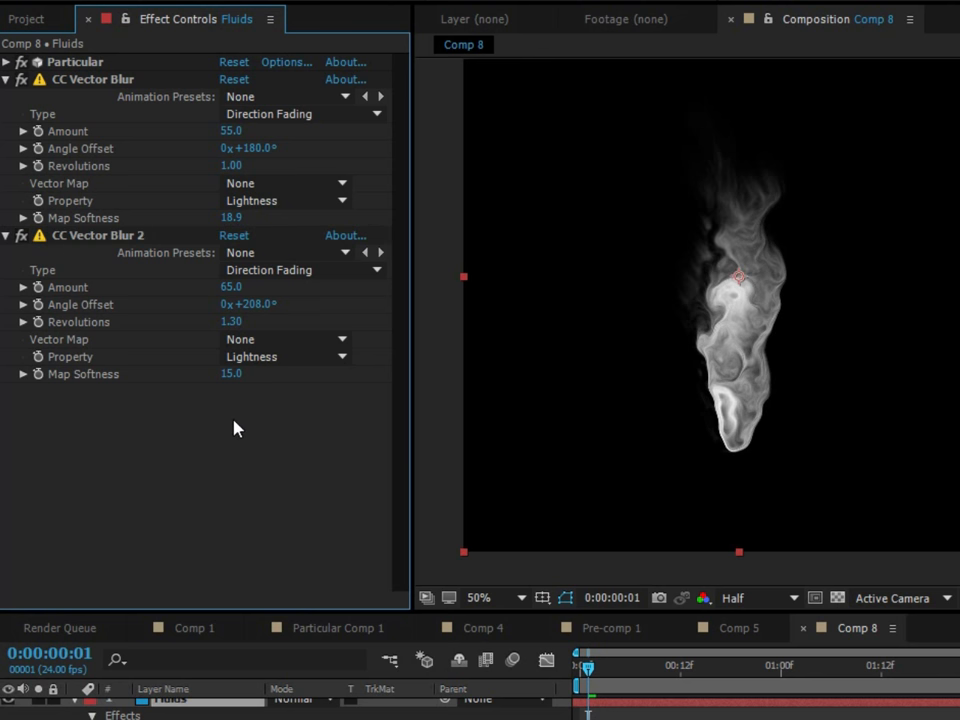
Set CC Vector Blur 2's Amount to 75 and add a third CC Vector Blur with an Amount of 15.
left_click_drag(231, 285, 244, 281)
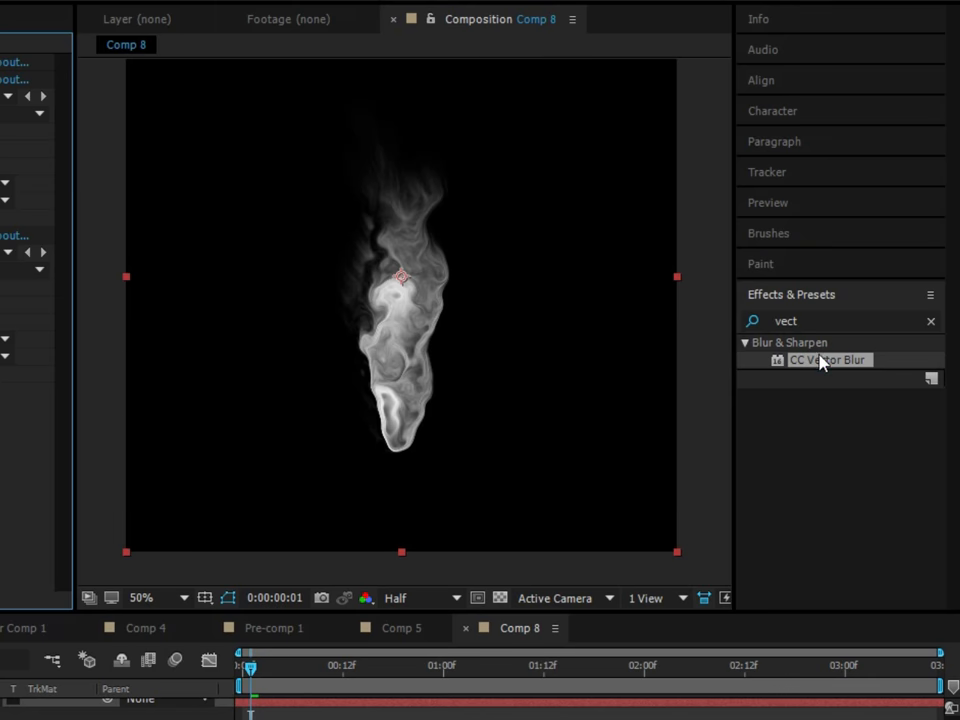
left_click_drag(820, 362, 152, 420)
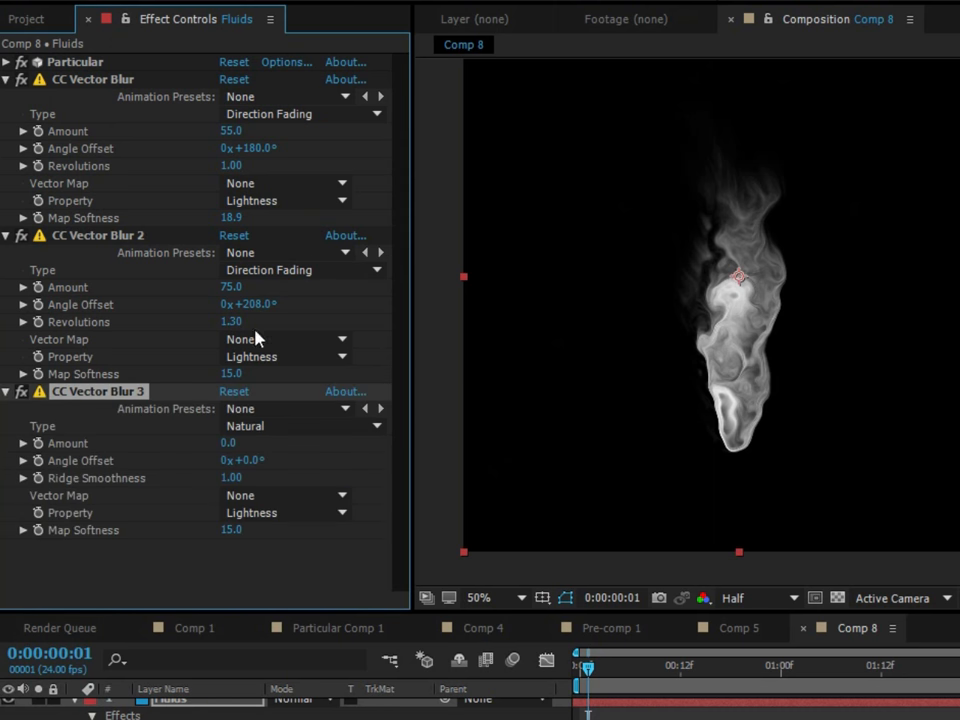
left_click(236, 443)
left_click_drag(247, 442, 254, 442)
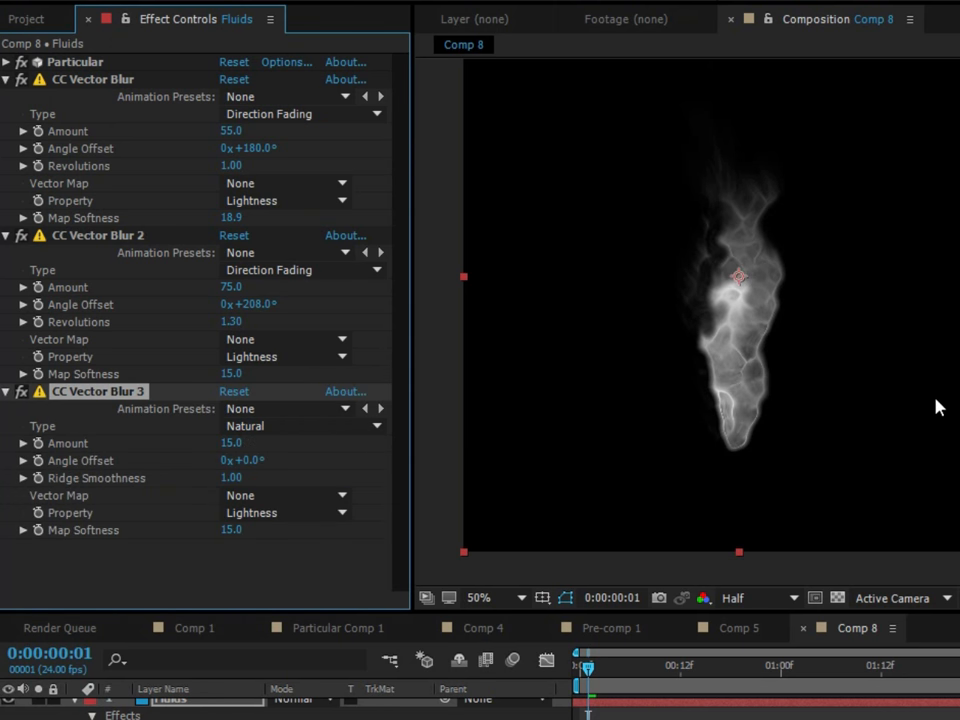
Try a Ridge Smoothness of 4, a Map Softness of 13.7 and an Amount of 33 on CC Vector Blur 3.
scroll(936, 407, "up", 1)
left_click_drag(718, 445, 716, 406)
left_click(203, 551)
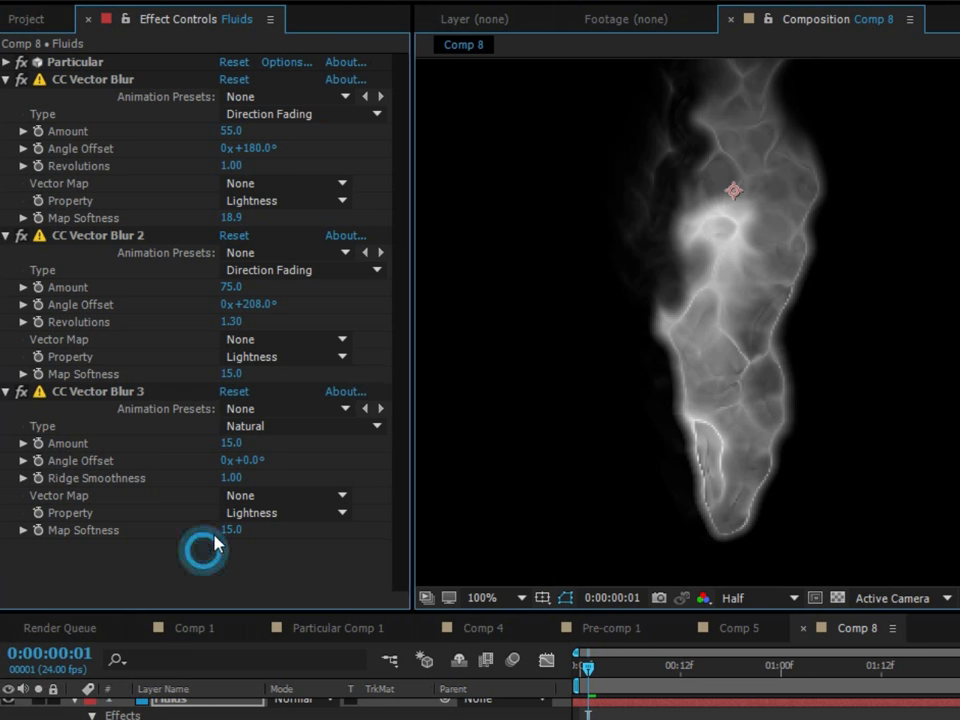
left_click(230, 478)
type("4")
key("Return")
mouse_move(230, 539)
left_mouse_down()
mouse_move(210, 531)
mouse_move(222, 533)
left_mouse_up()
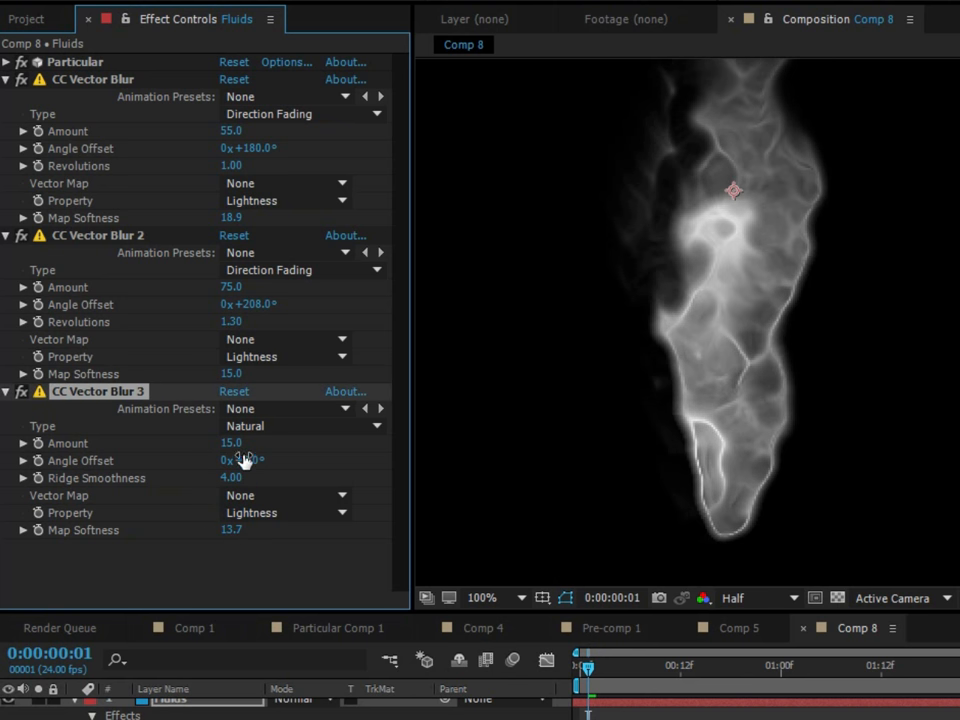
left_click(231, 443)
type("33")
key("Return")
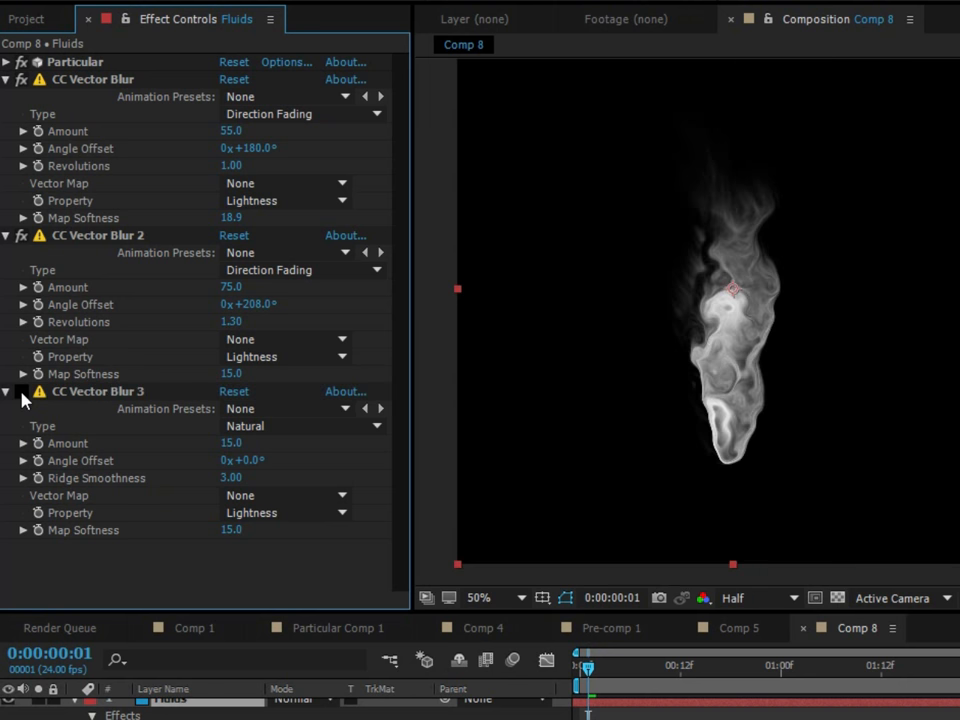
Re-enable CC Vector Blur 3, set its Amount to 58, Ridge Smoothness to 5.9 and Map Softness to 11.3, and check the result at frame 5.
left_click(21, 392)
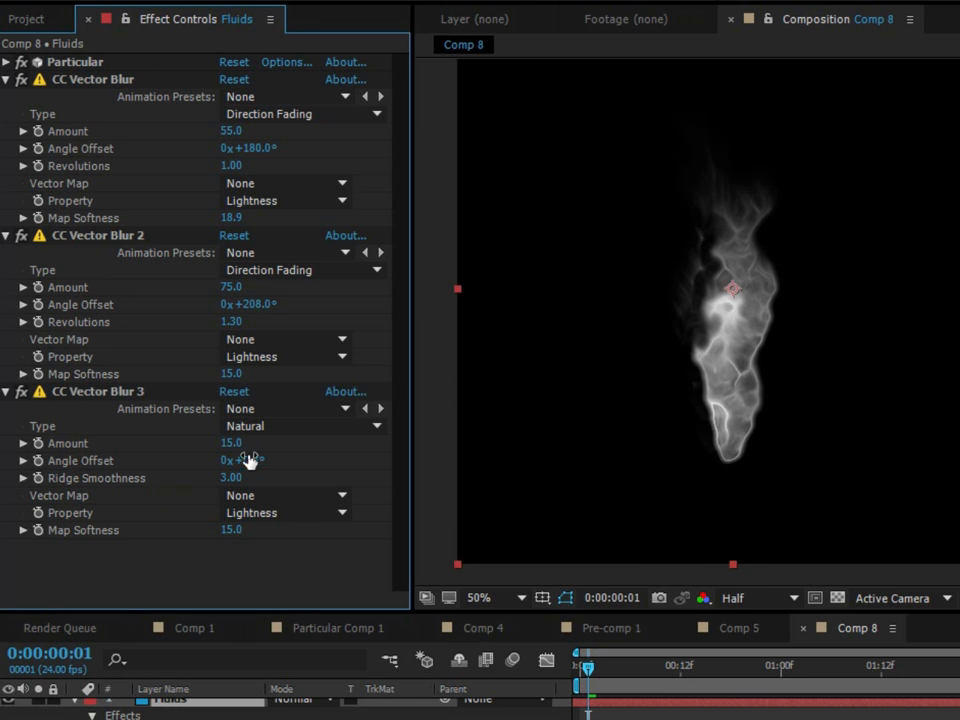
left_click(214, 477)
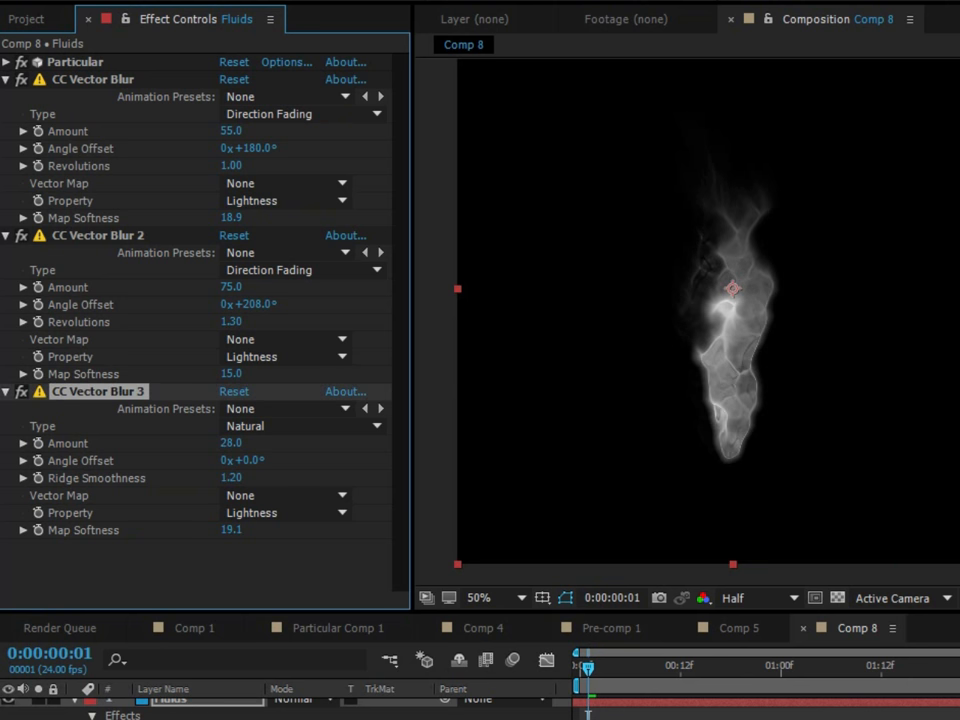
left_click(610, 681)
left_click_drag(590, 668, 454, 677)
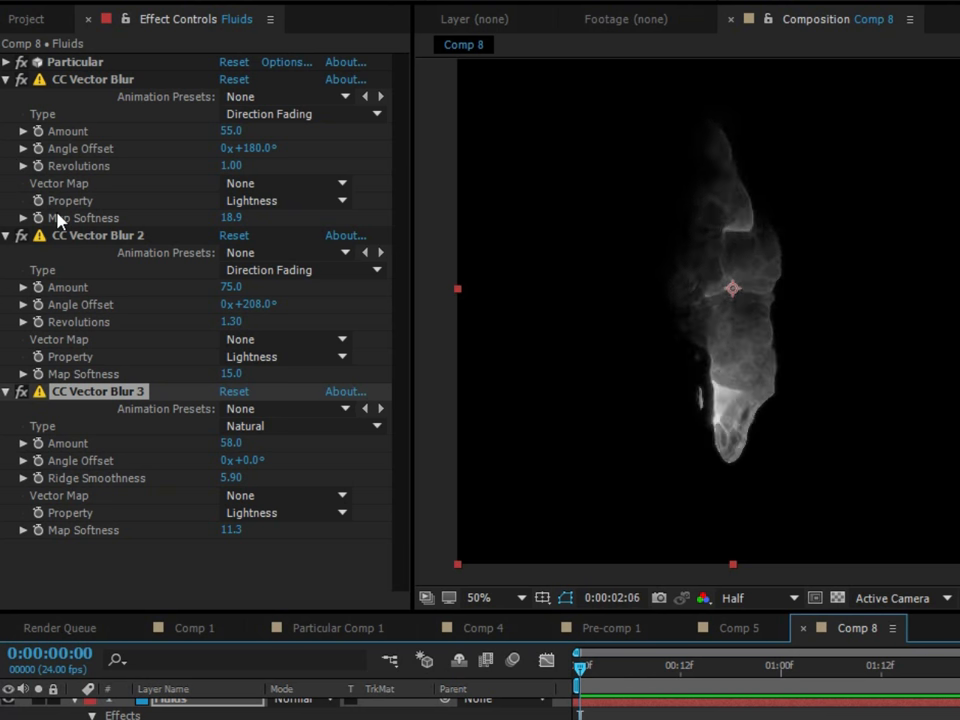
left_click(622, 668)
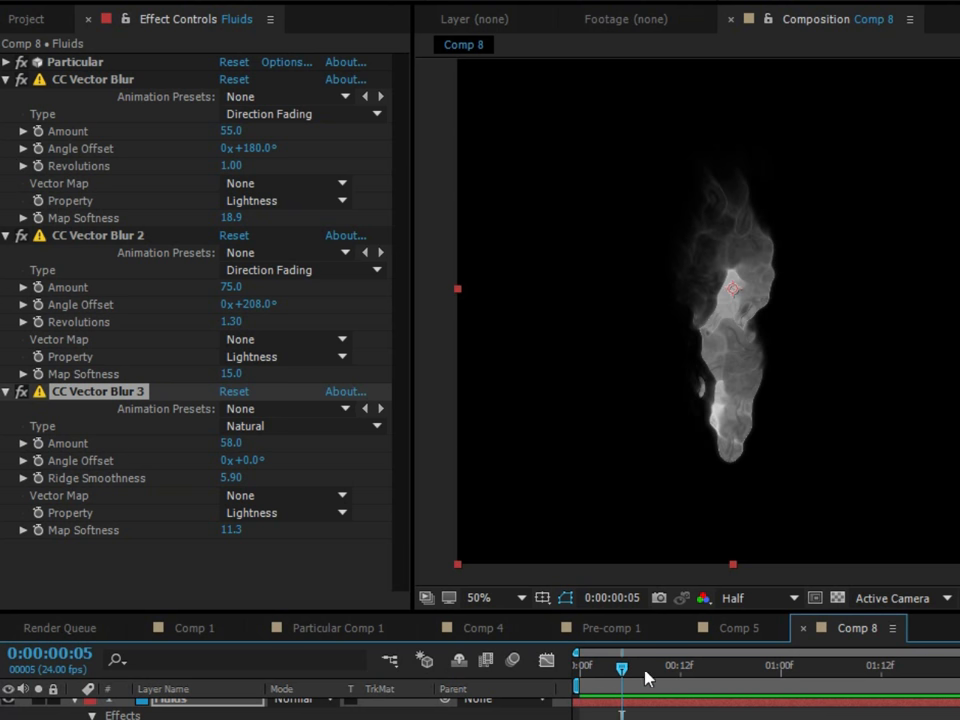
Collapse and disable all three CC Vector Blur effects and add CC Glass below them on the Fluids layer.
left_click(5, 80)
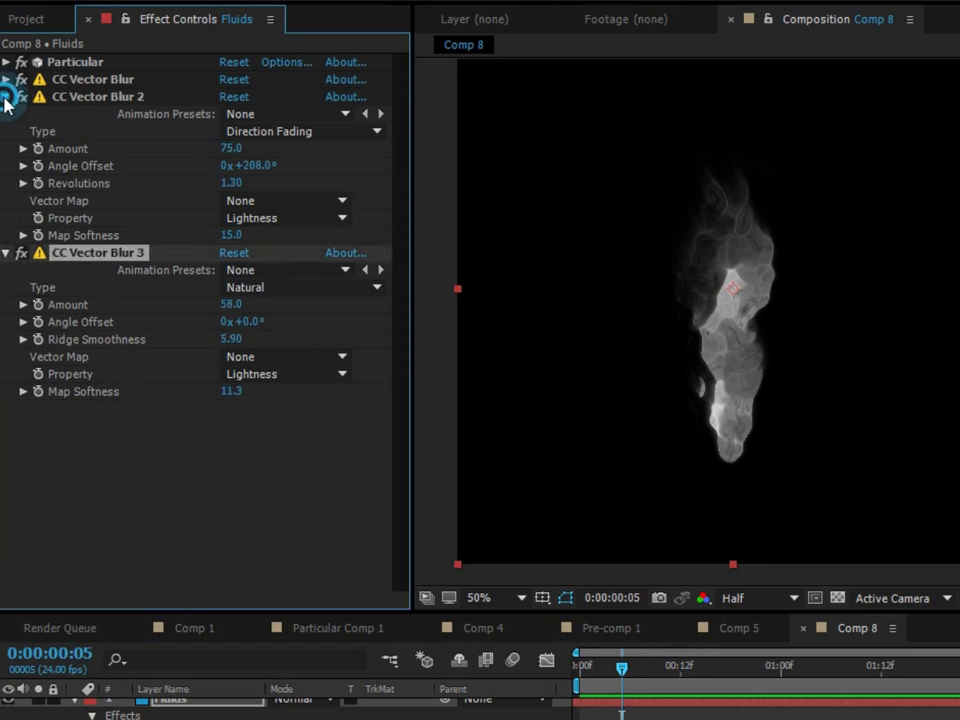
left_click(5, 96)
left_click(5, 113)
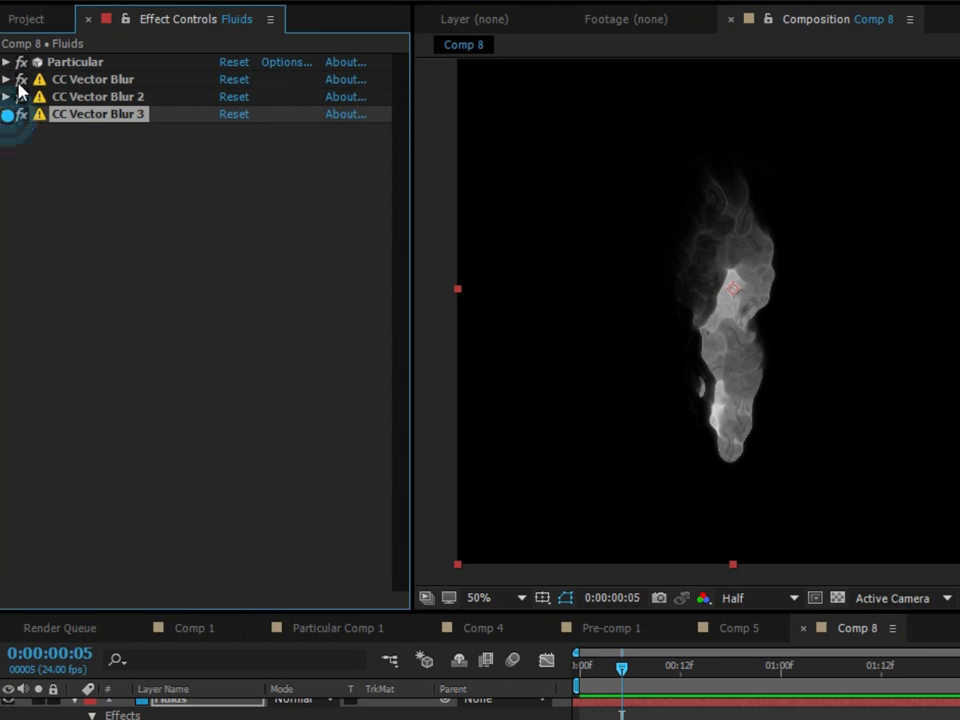
left_click(60, 185)
left_click(760, 312)
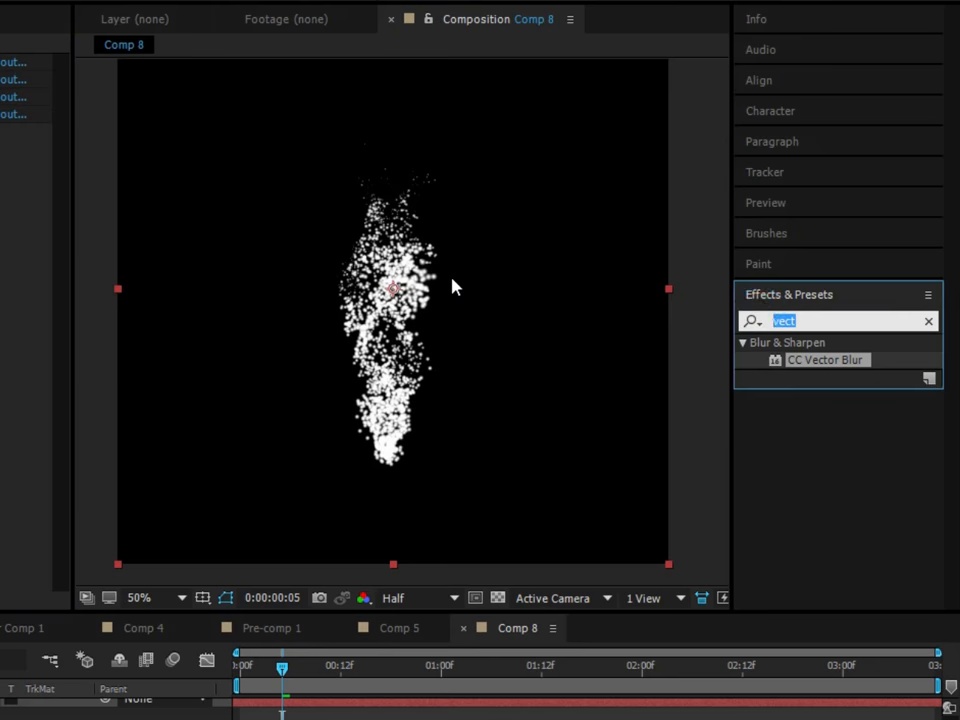
type("cc")
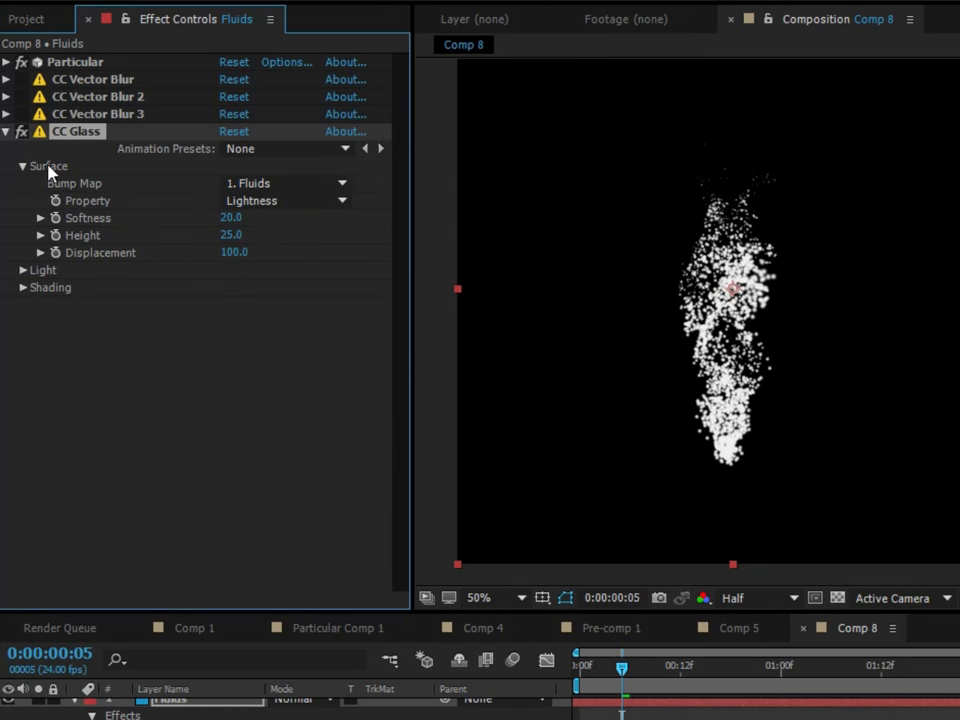
Set CC Glass's Bump Map to None and its surface Property to Alpha.
left_click(278, 193)
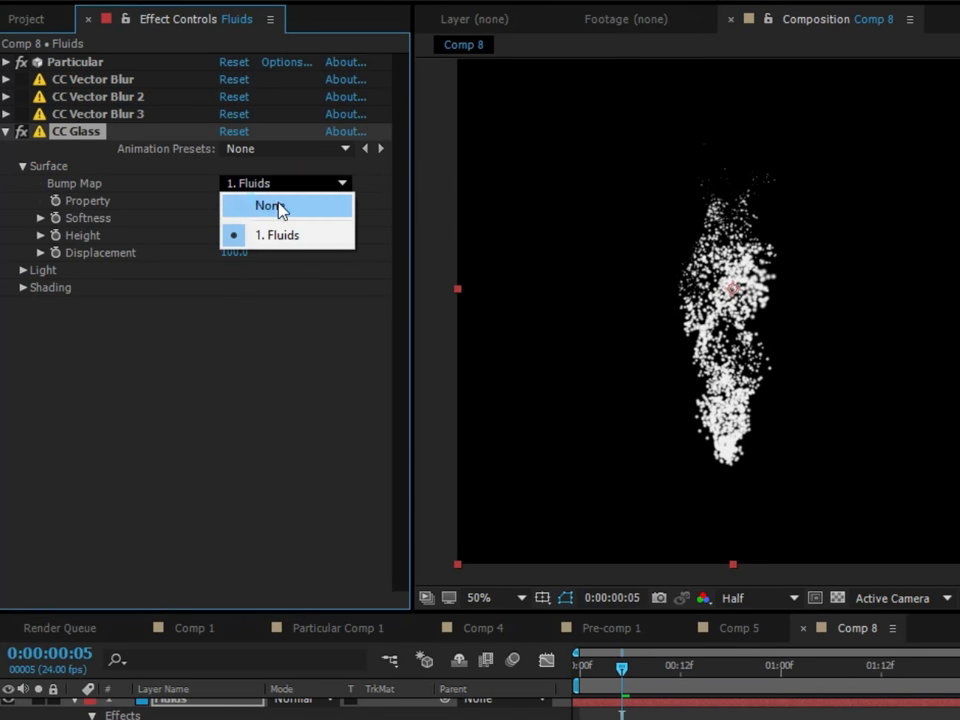
left_click(276, 207)
left_click(262, 199)
left_click(276, 289)
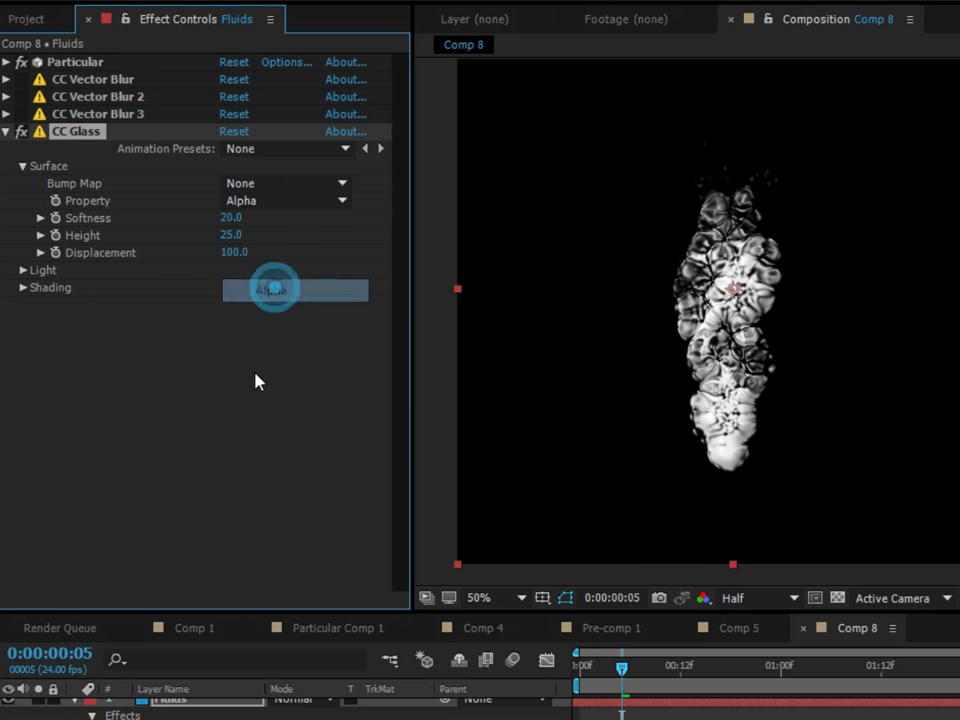
Set CC Glass's Displacement to 174 and Softness to 18.1, and play the composition from the start.
left_click(246, 400)
left_click_drag(236, 252, 330, 250)
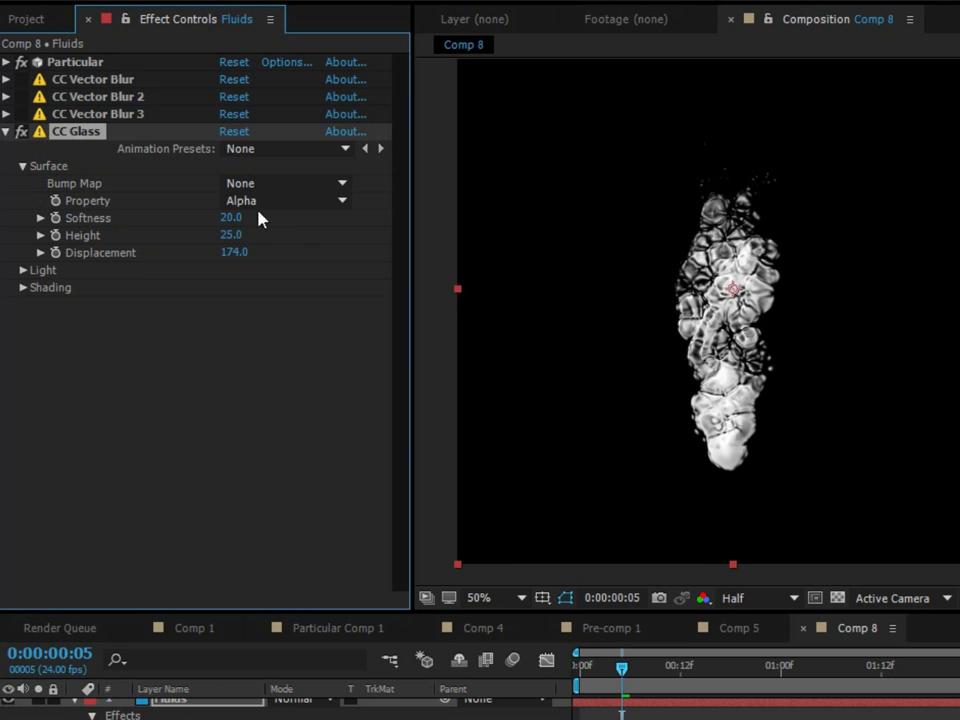
left_click_drag(231, 217, 211, 217)
key("space")
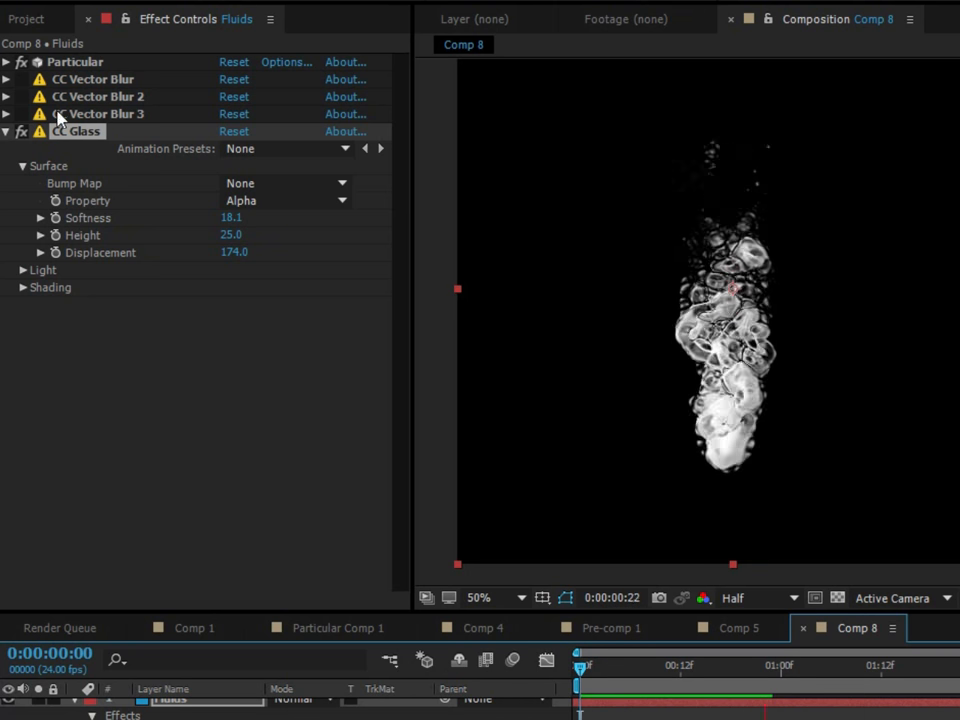
Lower CC Glass's Ambient shading on the Fluids layer at frame 7 and play the composition.
left_click_drag(724, 682, 638, 676)
left_click(22, 287)
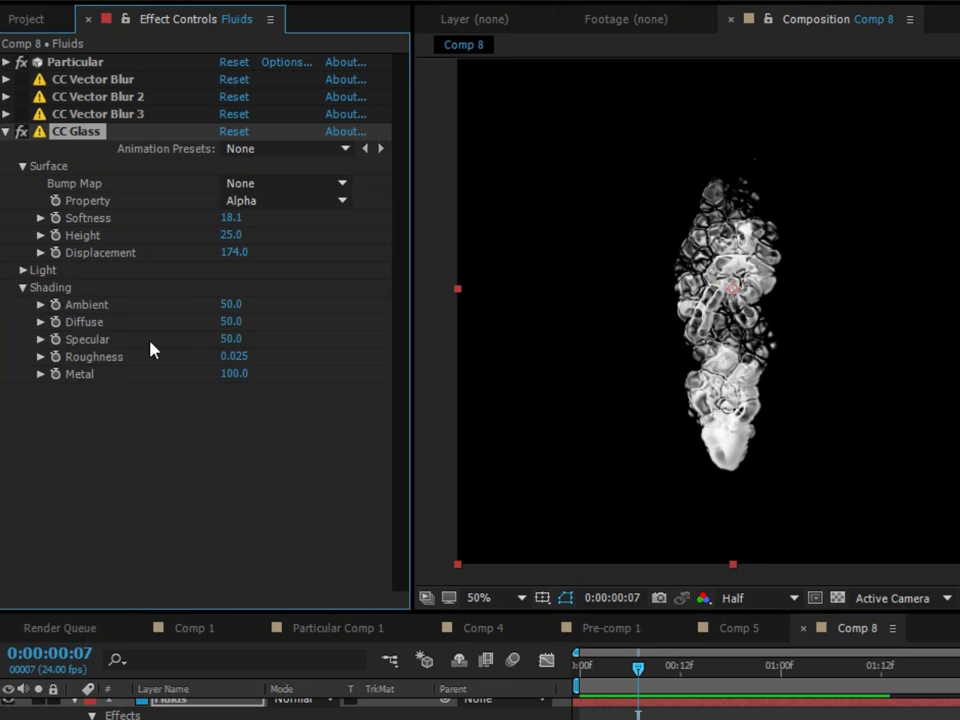
left_click_drag(229, 304, 206, 304)
left_click(620, 674)
key("space")
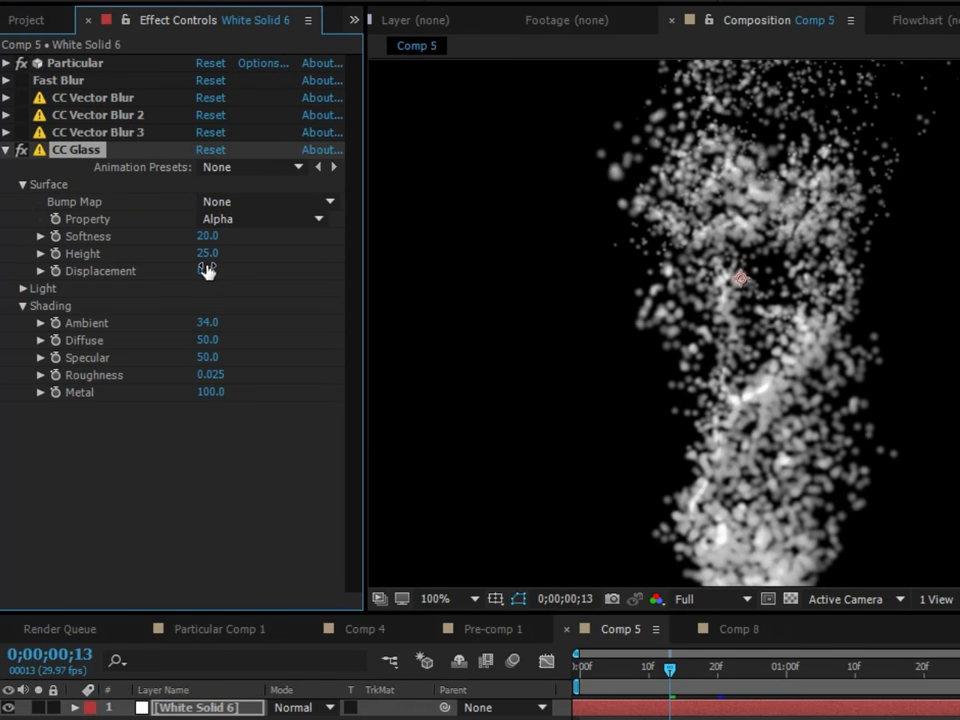
Try CC Glass Displacement values of -47 and -76 on White Solid 6 in Comp 5 and compare the fluid detail.
left_click_drag(206, 279, 163, 281)
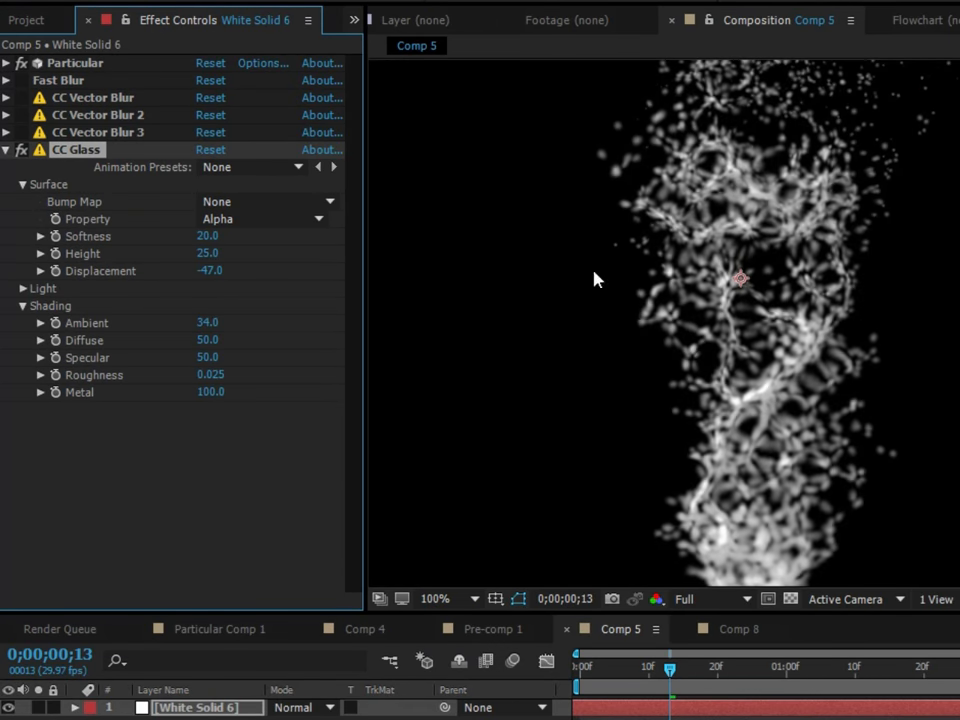
scroll(767, 345, "down", 2)
scroll(754, 305, "up", 2)
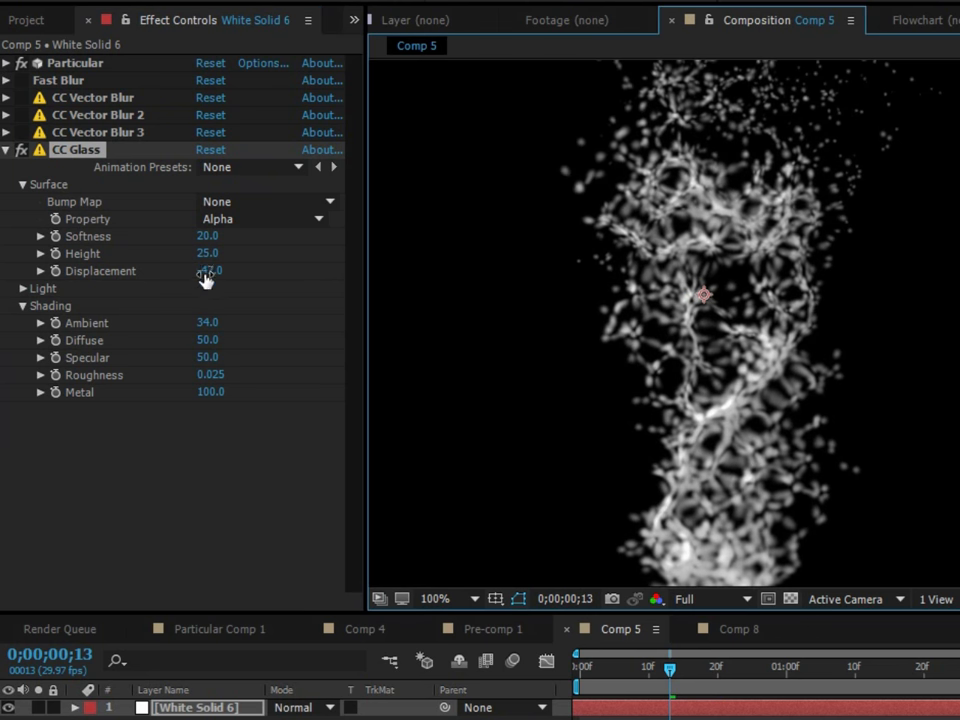
left_click_drag(206, 274, 178, 278)
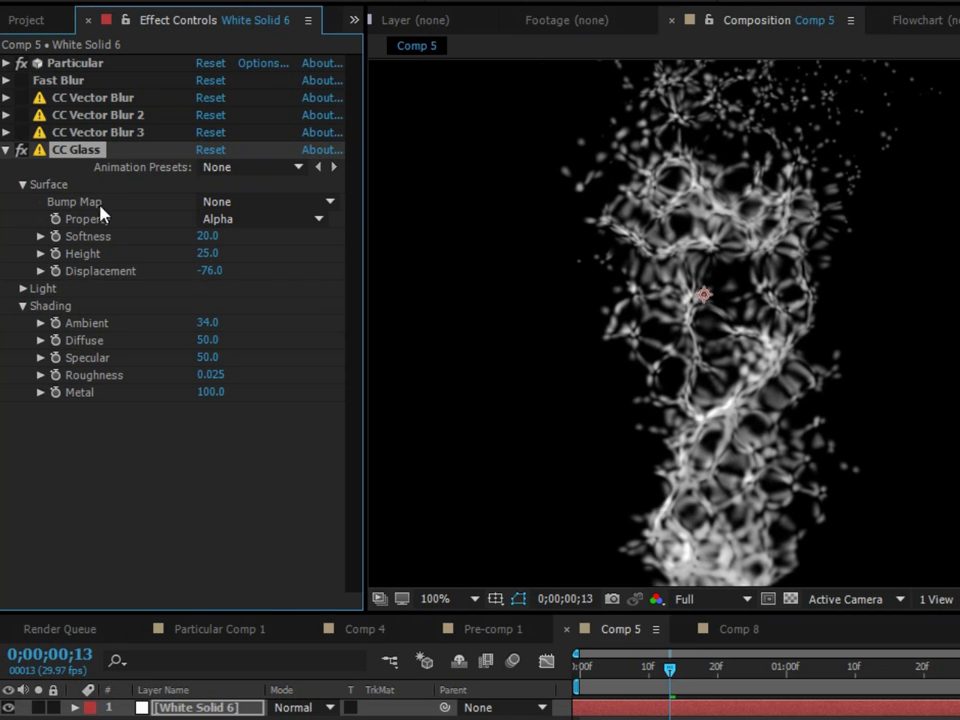
scroll(765, 343, "down", 2)
scroll(745, 385, "up", 2)
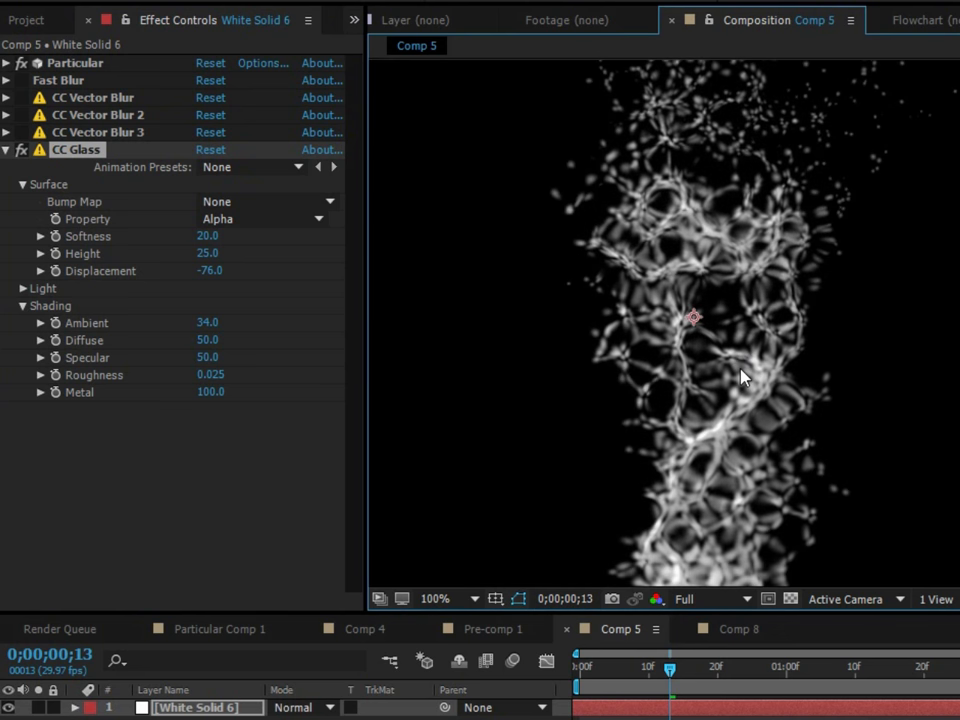
scroll(776, 343, "down", 2)
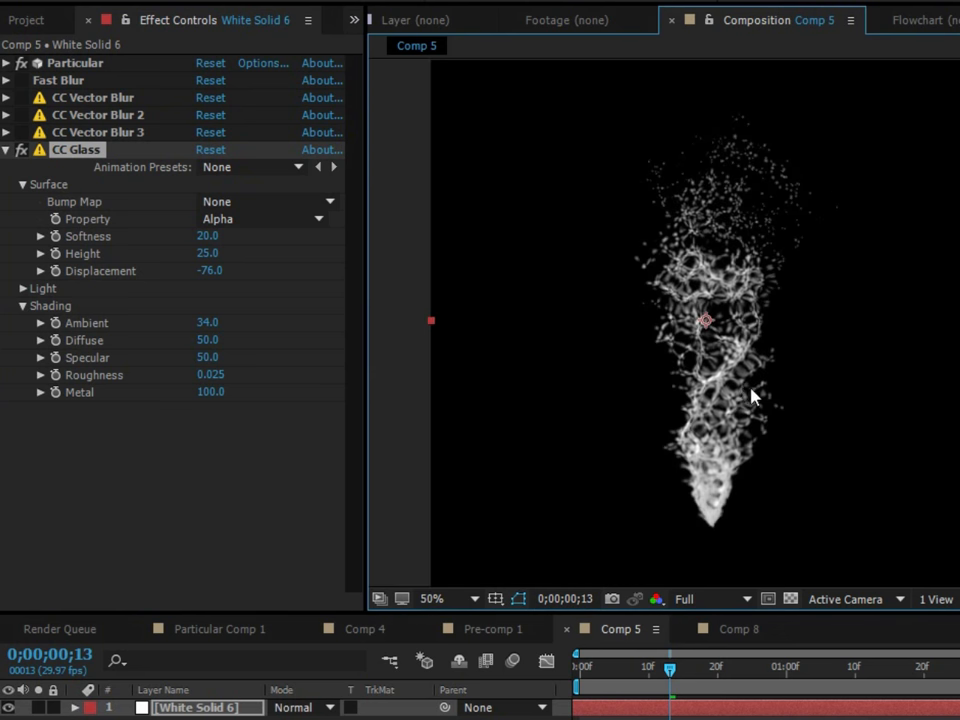
scroll(520, 400, "up", 1)
scroll(553, 399, "down", 1)
left_click_drag(633, 384, 631, 398)
Set CC Glass's Displacement to -500 and examine the fluid texture up close and as a whole.
left_click_drag(212, 283, 245, 715)
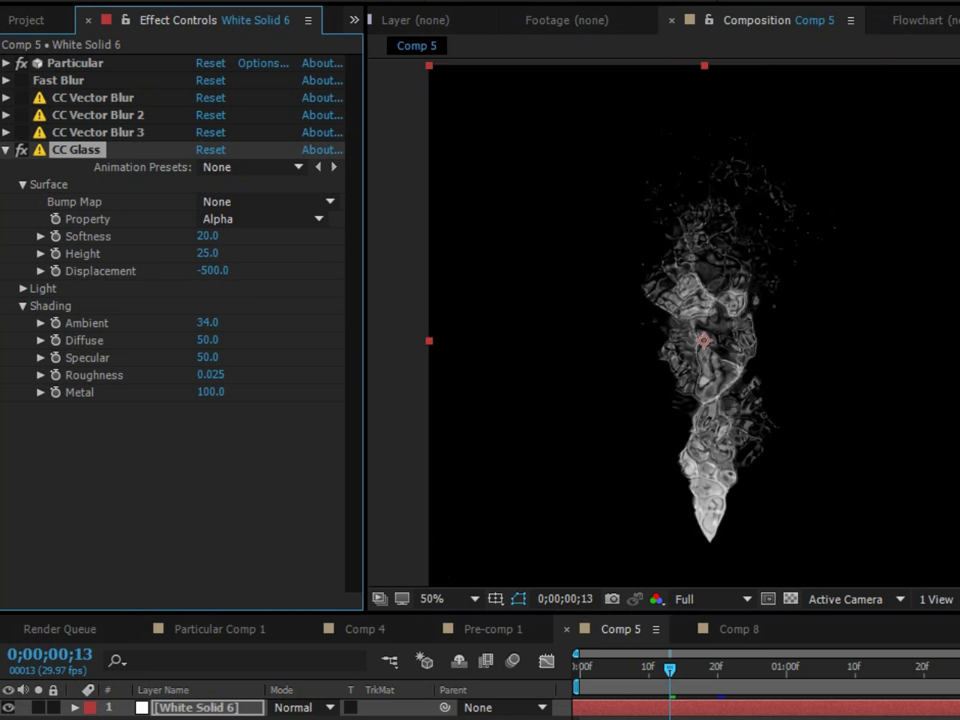
scroll(746, 514, "up", 1)
left_click_drag(739, 508, 745, 532)
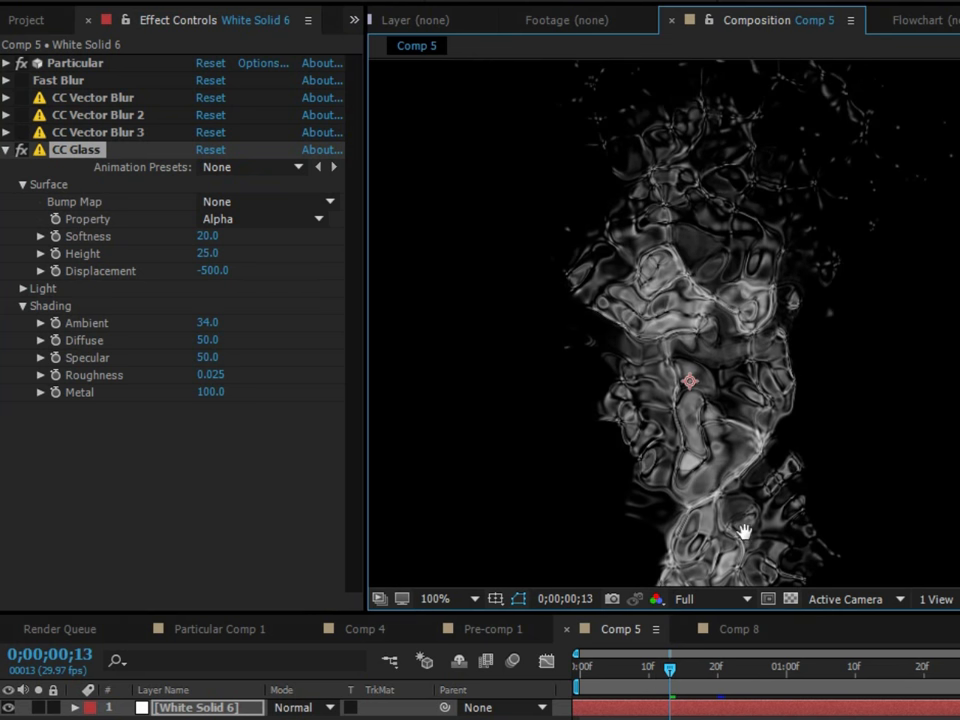
scroll(761, 424, "down", 4)
scroll(761, 424, "up", 4)
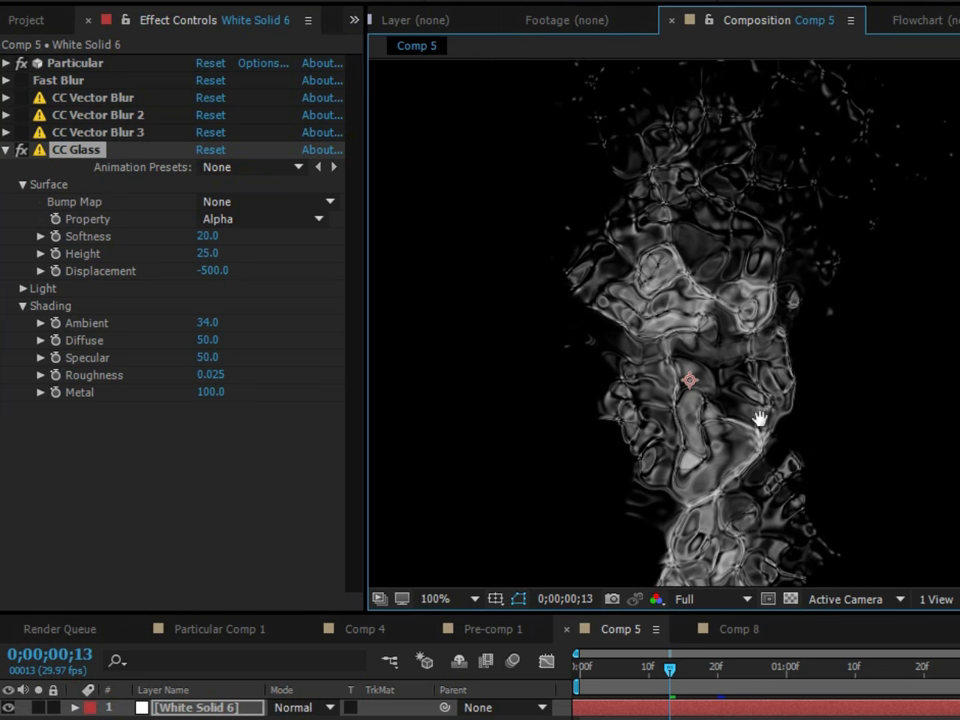
left_click_drag(760, 418, 771, 435)
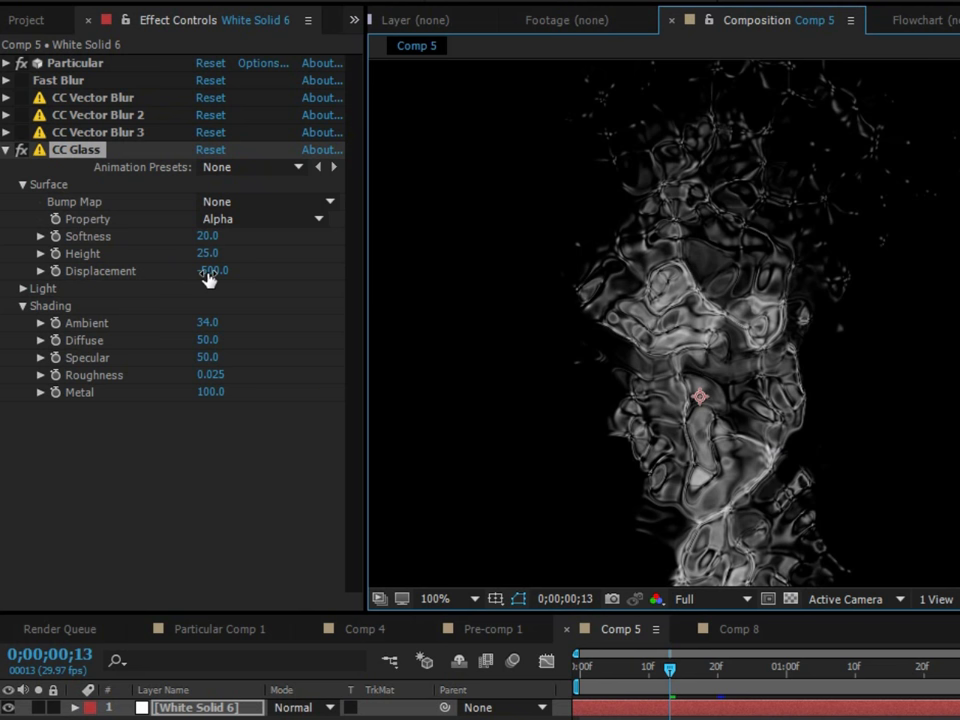
scroll(763, 407, "down", 2)
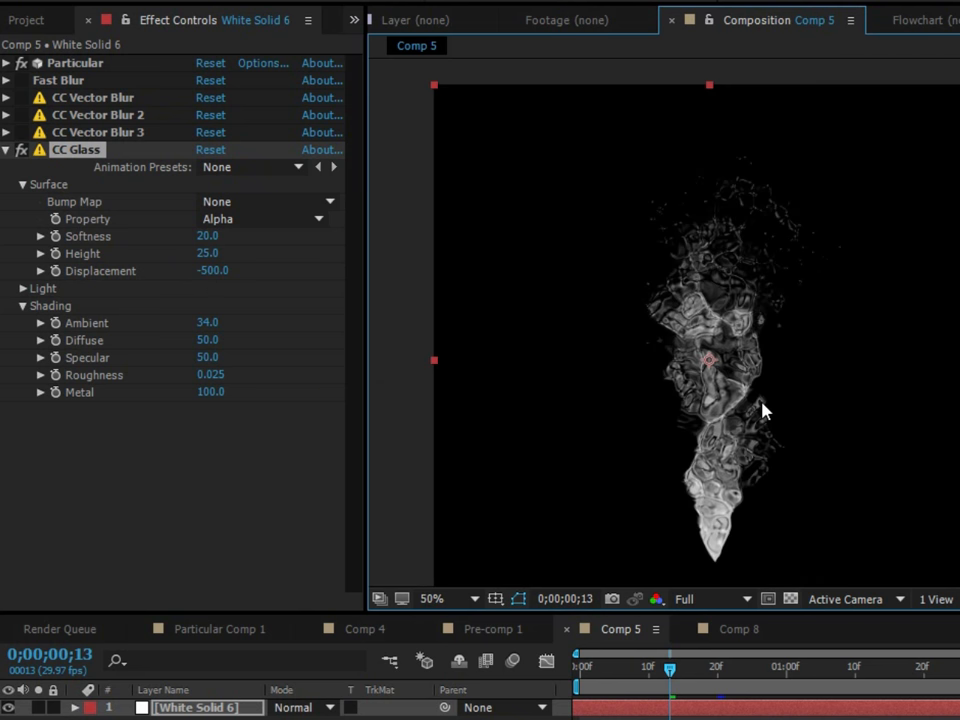
scroll(762, 410, "up", 2)
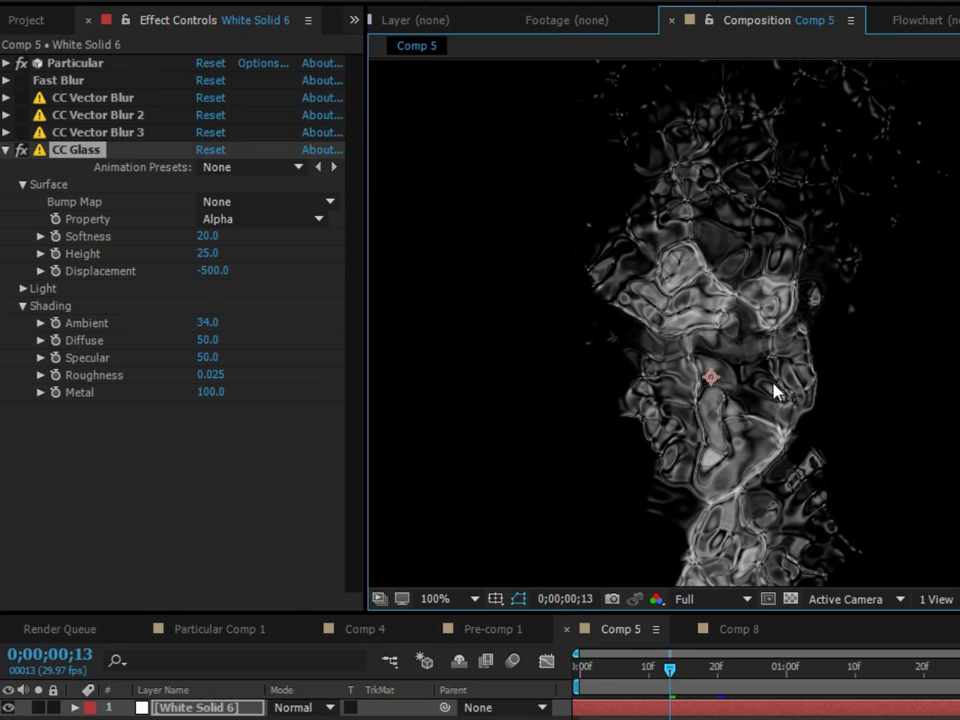
scroll(776, 390, "down", 2)
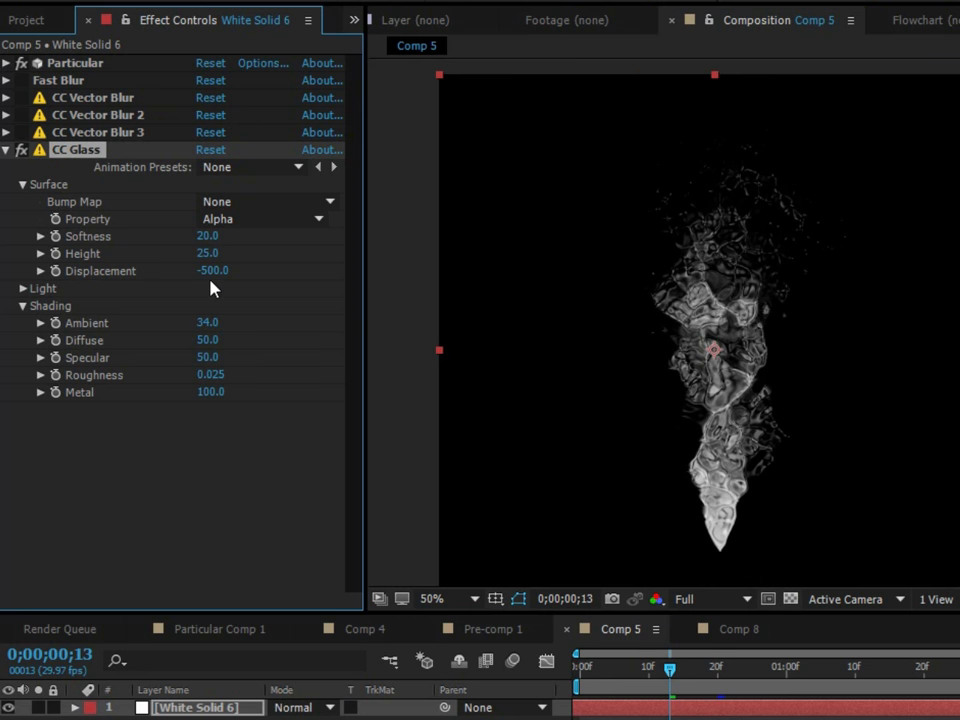
scroll(707, 349, "up", 2)
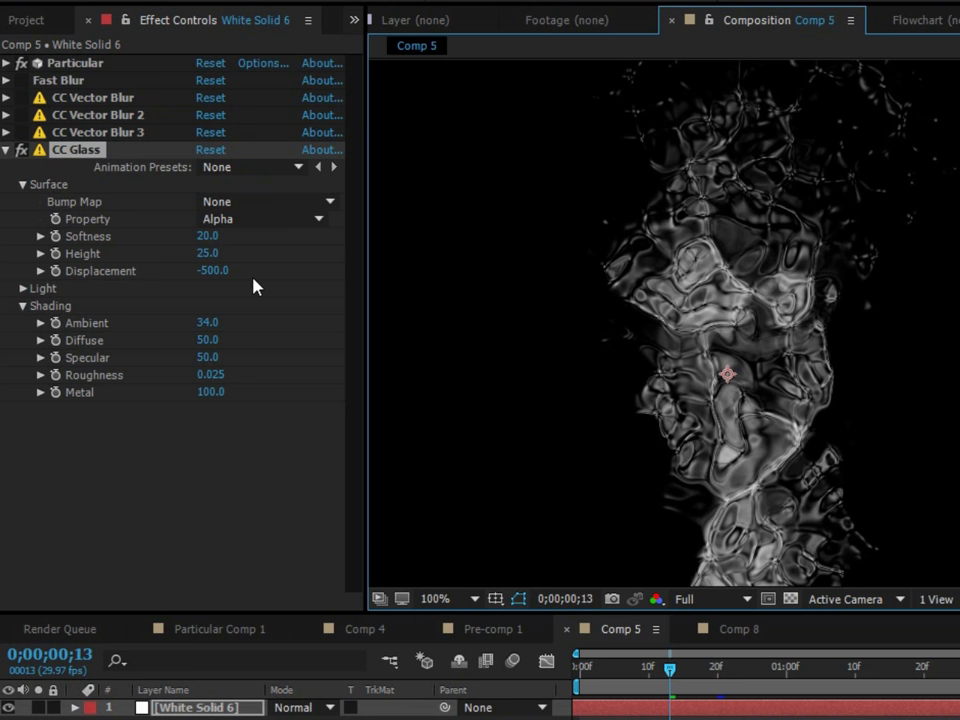
scroll(625, 355, "down", 2)
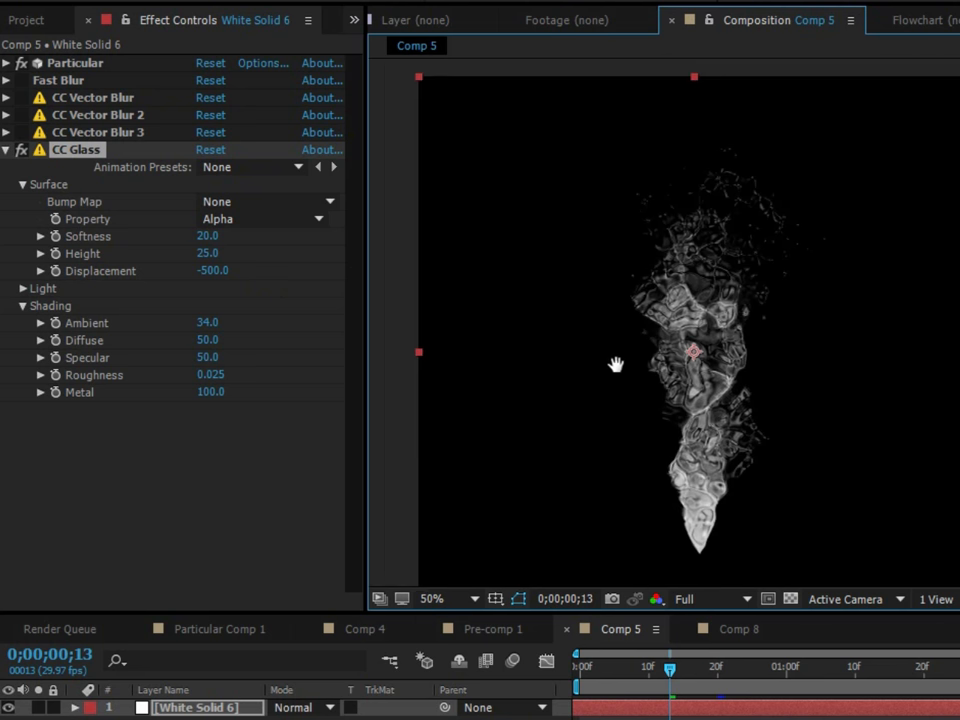
scroll(607, 352, "up", 2)
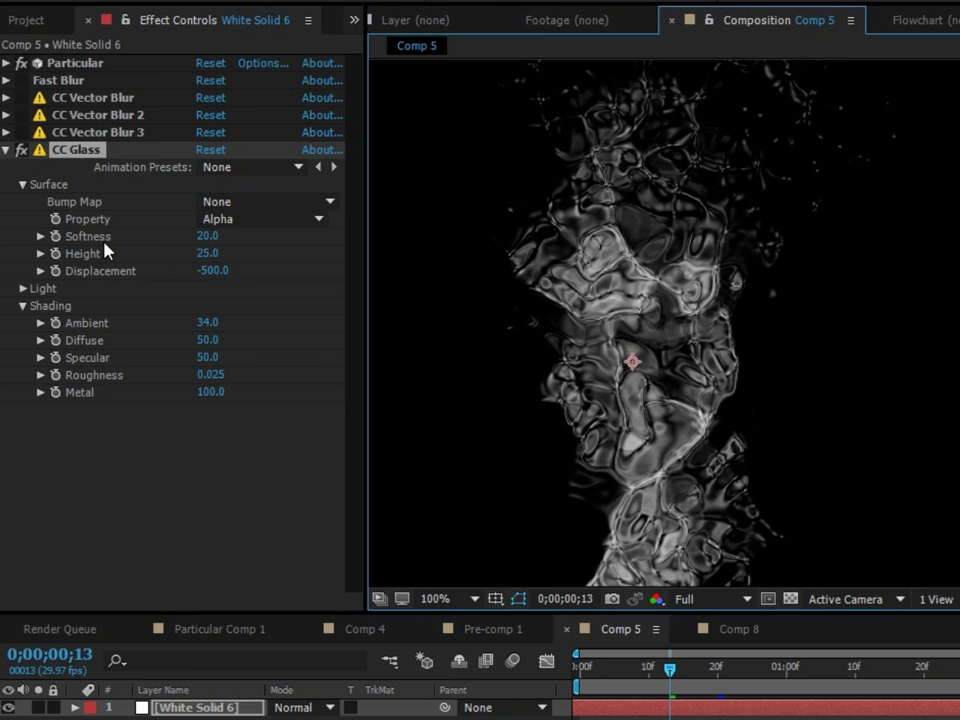
Set CC Glass's Height to 28.3 and Softness to 24.1, and inspect the refined fluid.
left_click(310, 262)
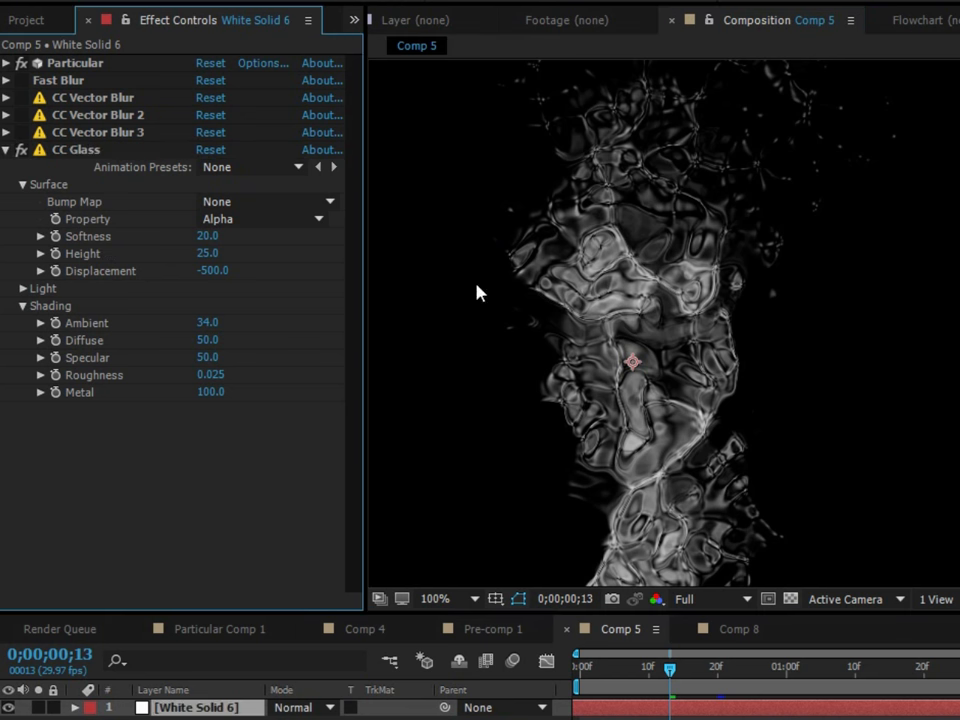
left_click_drag(213, 258, 249, 259)
scroll(622, 313, "down", 1)
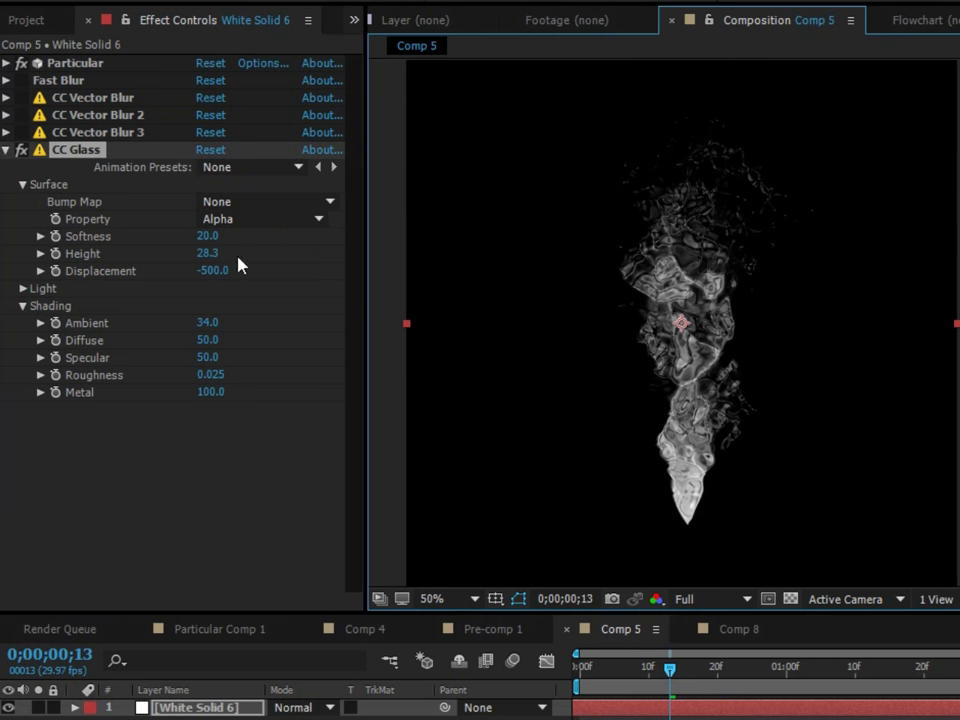
left_click_drag(214, 240, 256, 235)
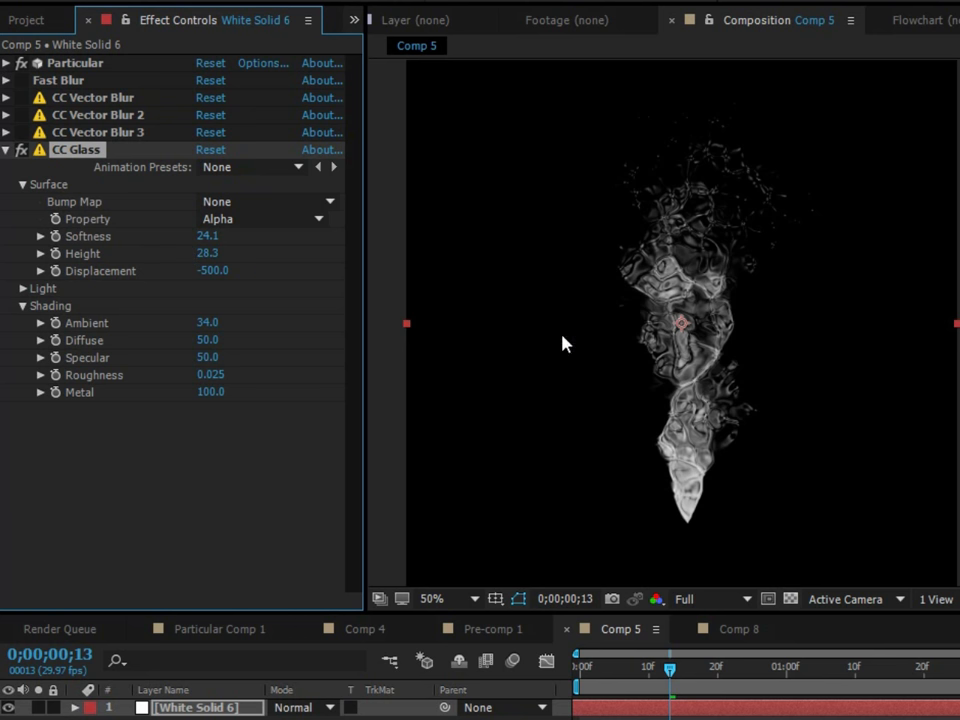
scroll(611, 368, "up", 2)
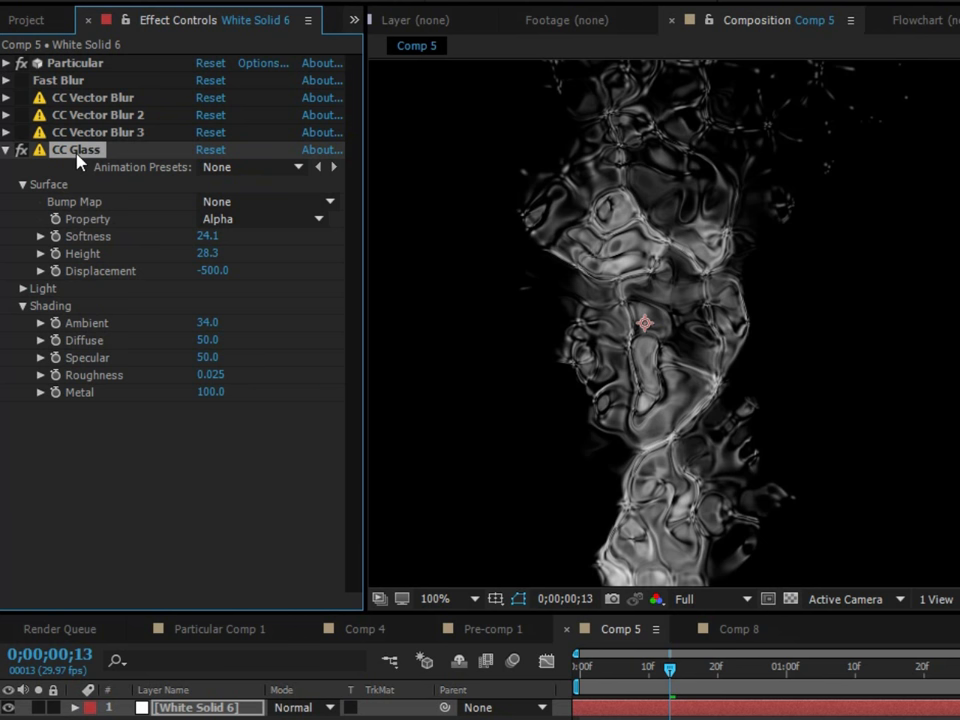
scroll(668, 298, "down", 2)
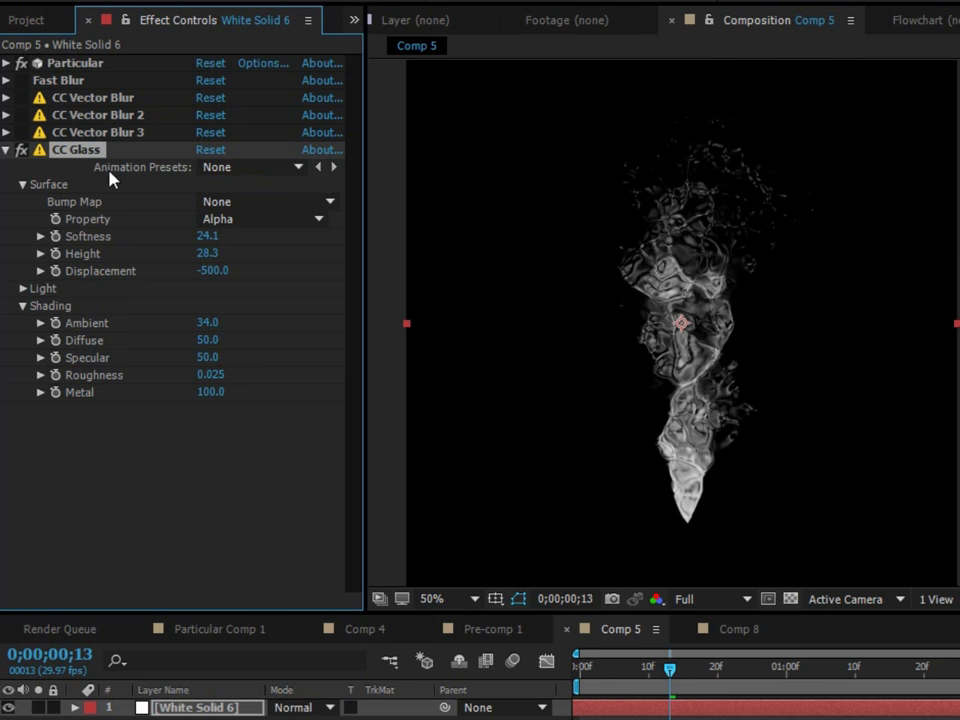
key("Return")
type("CC ")
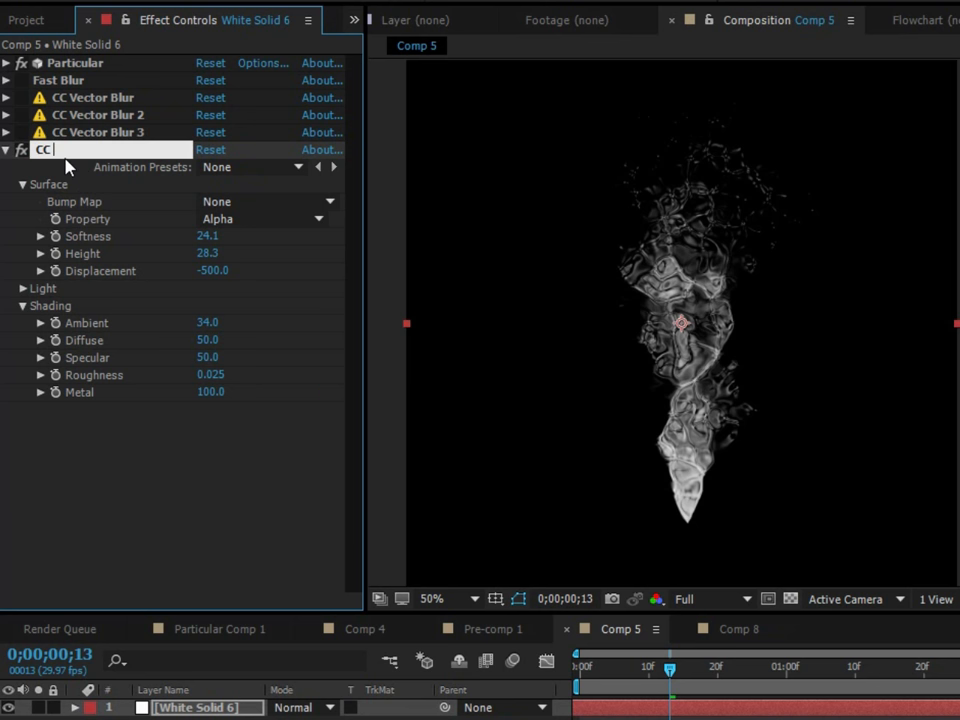
type("Fluids")
key("ctrl+a")
key("Escape")
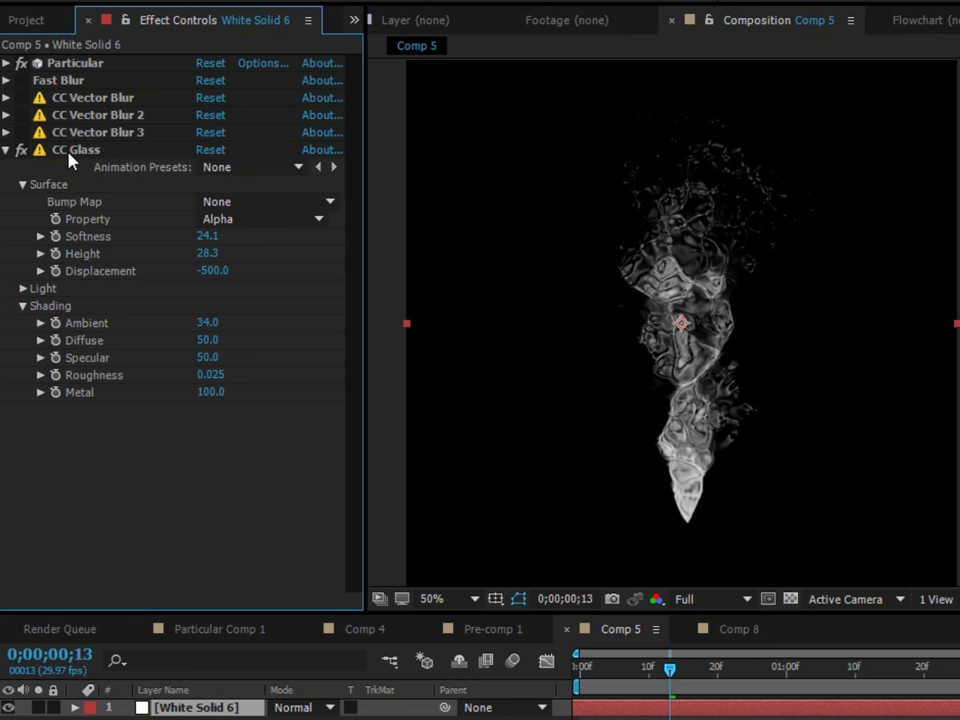
Disable CC Glass and add a fourth CC Vector Blur to White Solid 6 with an Amount of 106.
left_click(21, 151)
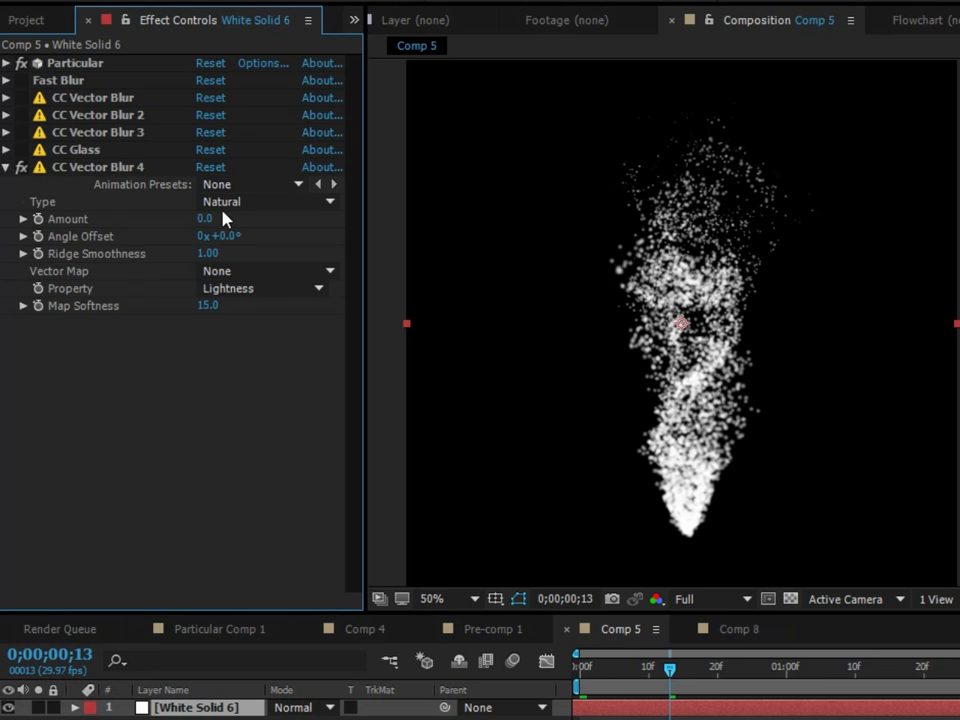
left_click_drag(201, 228, 300, 210)
scroll(712, 308, "up", 2)
scroll(706, 332, "up", 2)
scroll(706, 332, "down", 2)
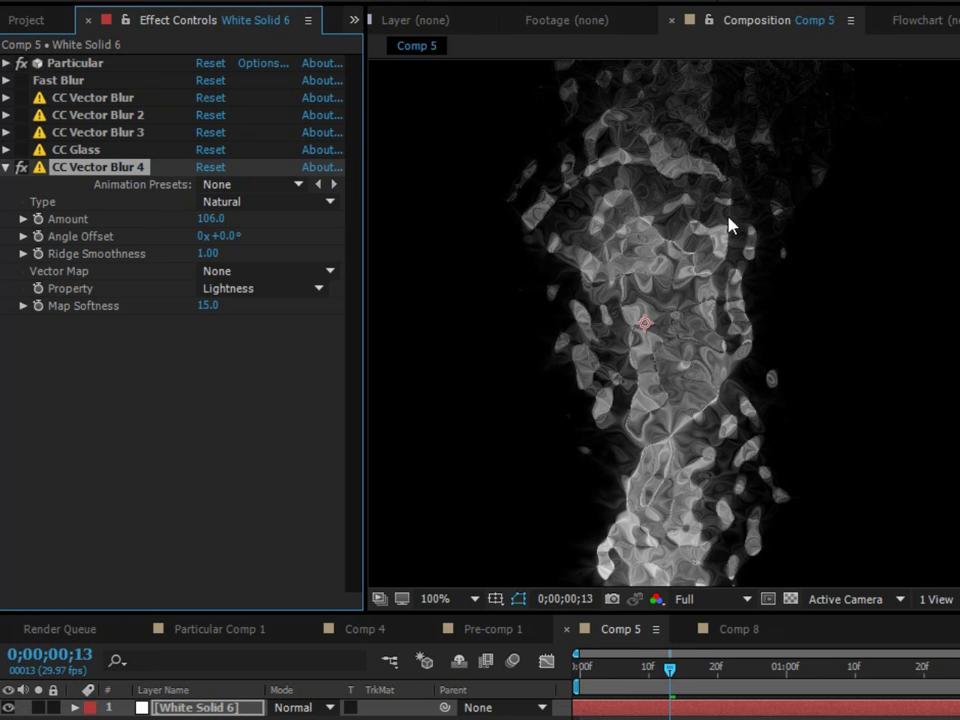
scroll(726, 225, "down", 2)
Set CC Vector Blur 4's Amount to 28 and Map Softness to 25.9, and inspect the streaks up close.
left_click_drag(210, 218, 155, 246)
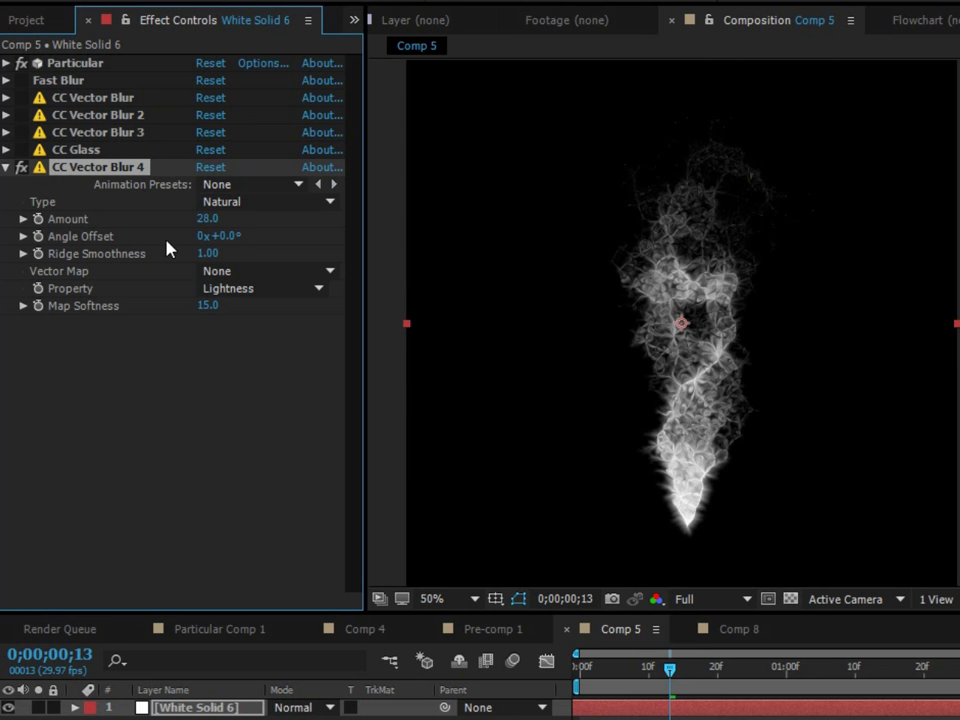
left_click_drag(211, 305, 326, 302)
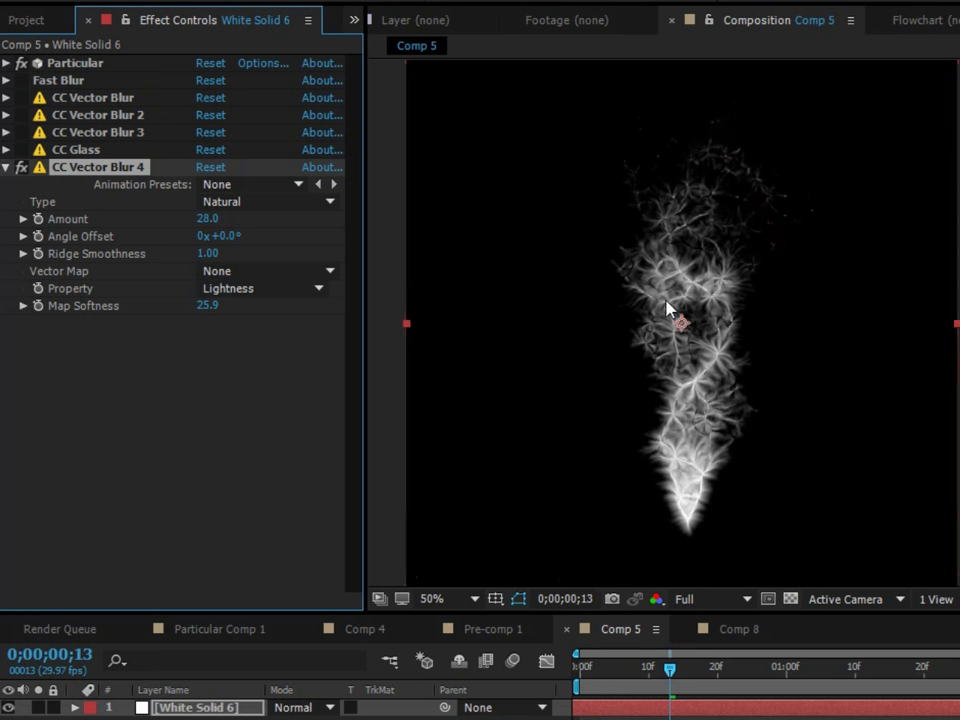
scroll(668, 309, "up", 2)
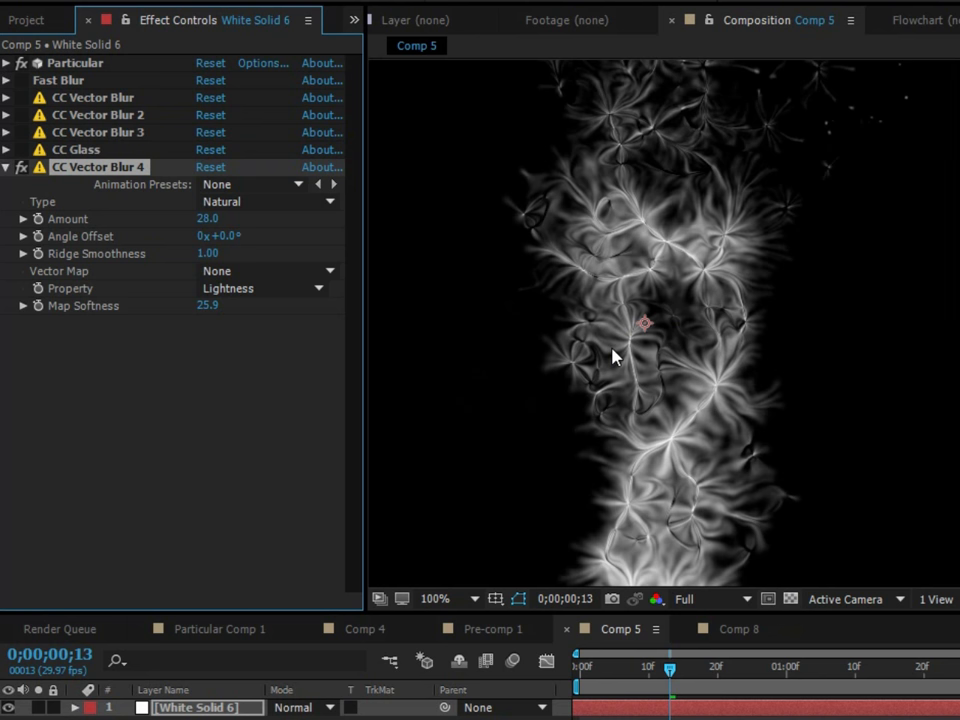
scroll(600, 359, "down", 2)
scroll(598, 360, "up", 2)
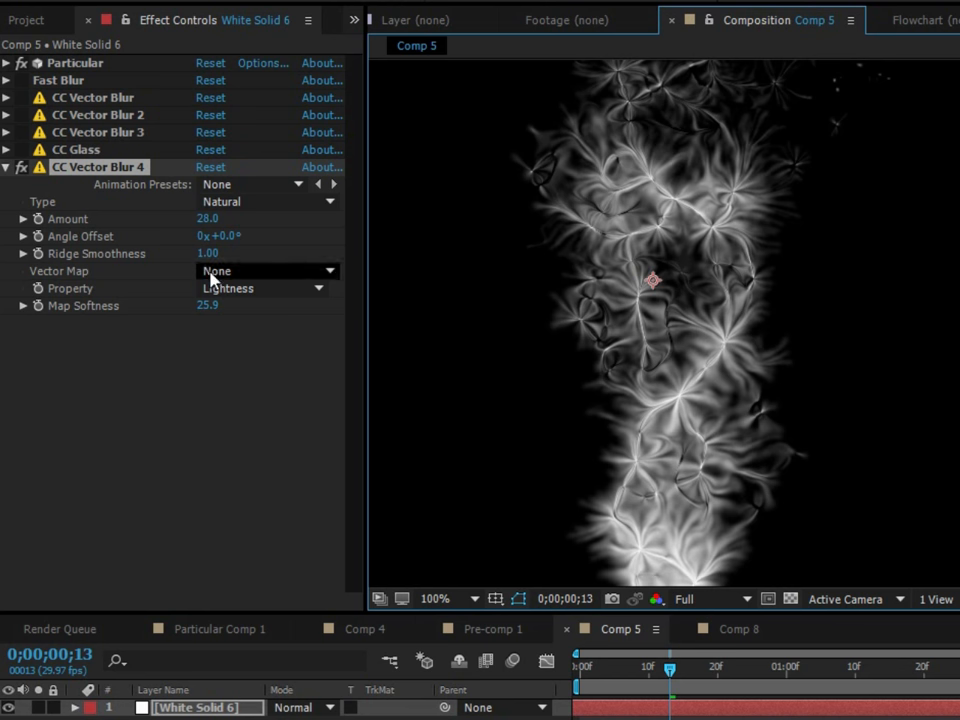
Set CC Vector Blur 4's Amount to 83, Ridge Smoothness to 1.10 and Map Softness to 21.3.
left_click(208, 218)
left_click_drag(259, 215, 280, 216)
scroll(722, 403, "down", 2)
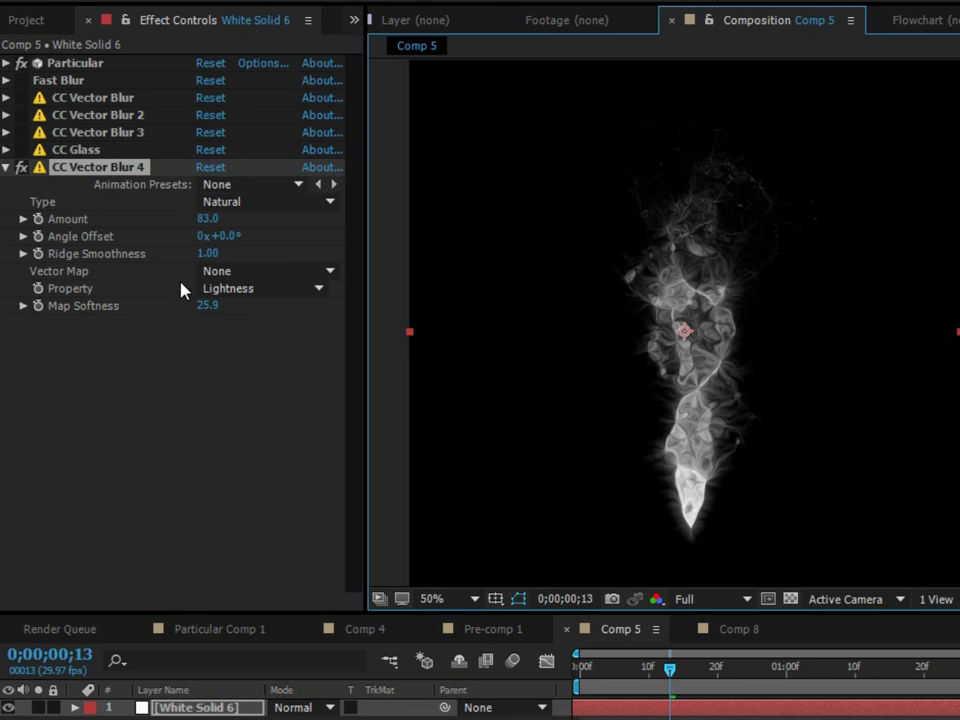
left_click_drag(221, 253, 200, 253)
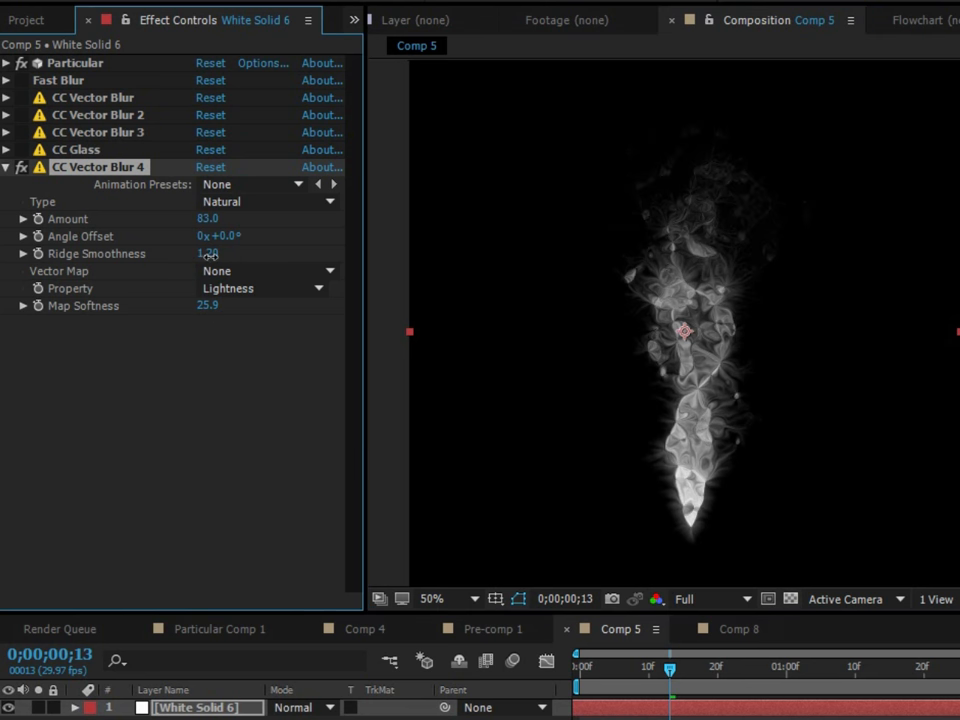
left_click_drag(206, 306, 156, 313)
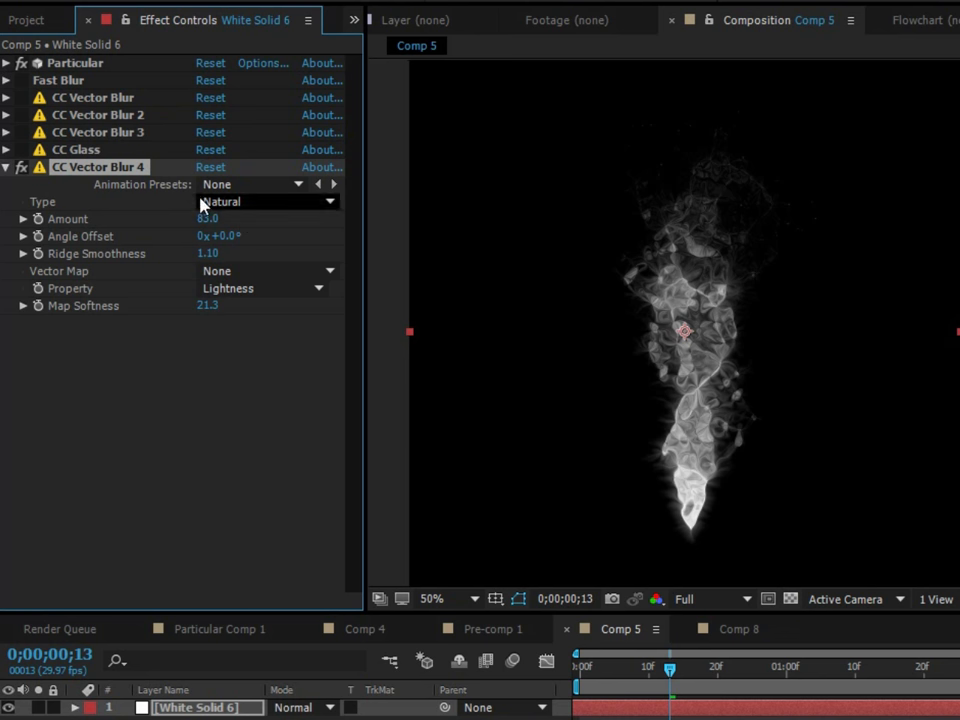
Disable CC Vector Blur 4 and add the Median effect to White Solid 6.
left_click(21, 167)
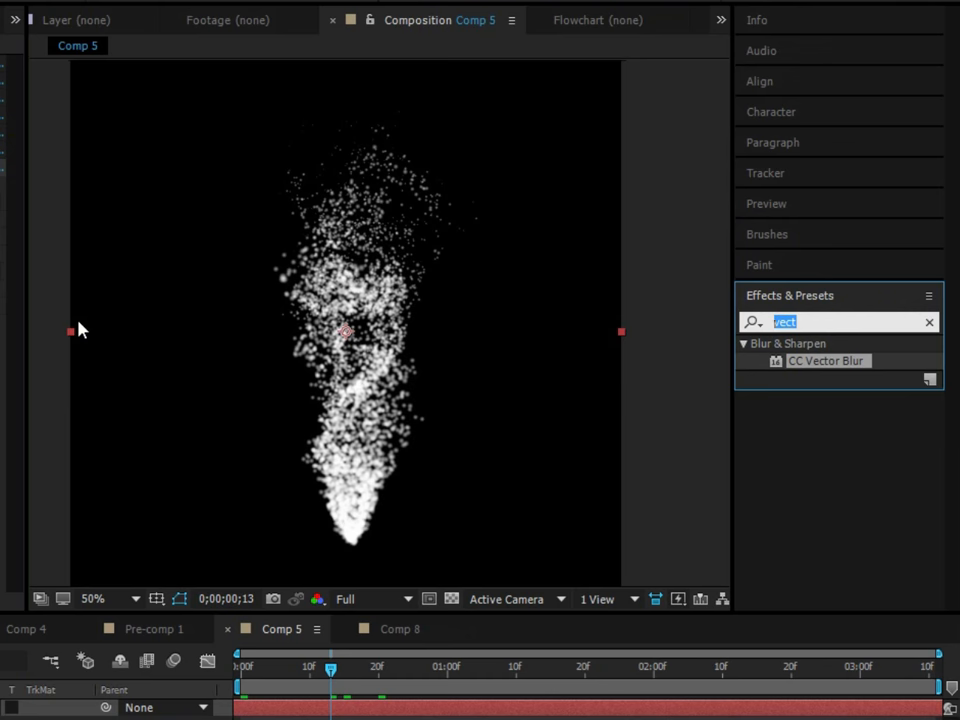
type("media")
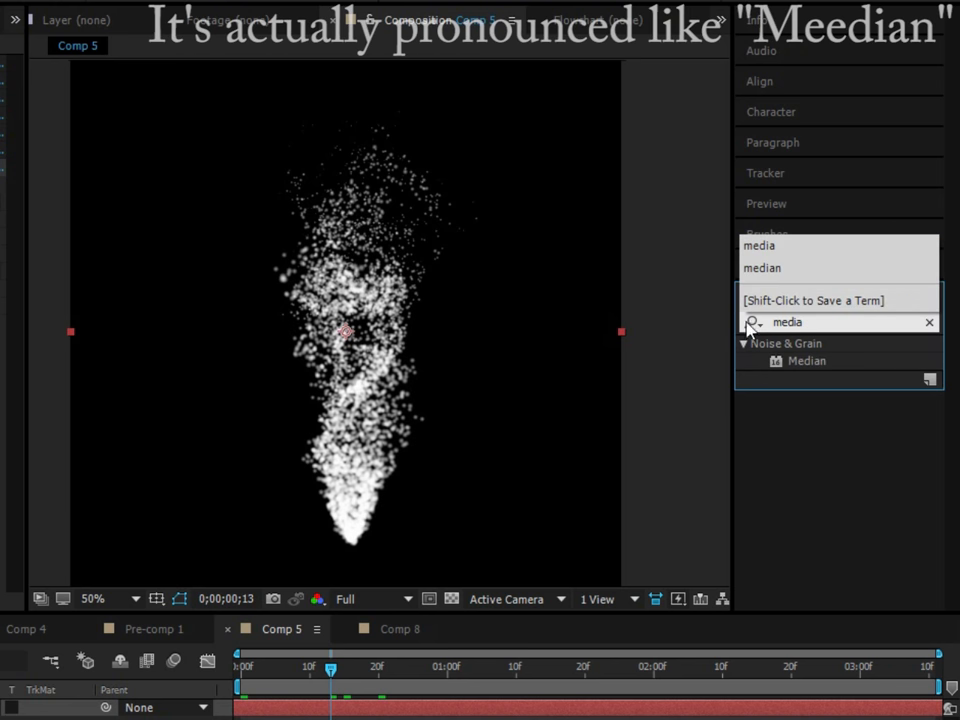
left_click(810, 361)
left_click_drag(806, 361, 5, 388)
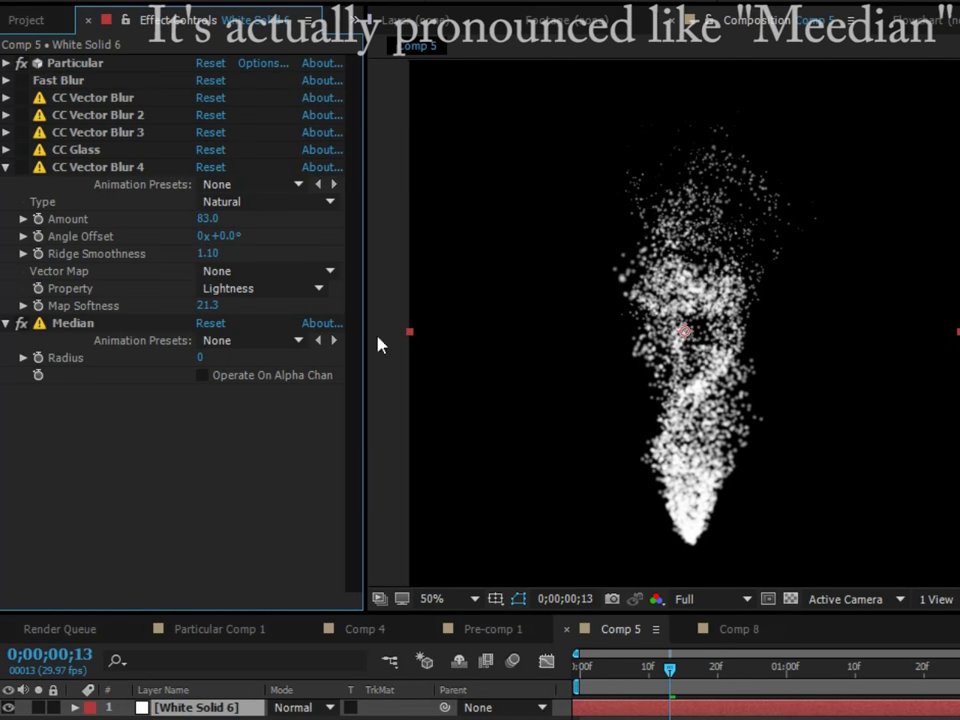
Enable Median's Operate On Alpha Channel option, set its Radius to 8, and inspect the smoothed particles up close.
left_click(203, 376)
left_click(791, 599)
left_click(791, 599)
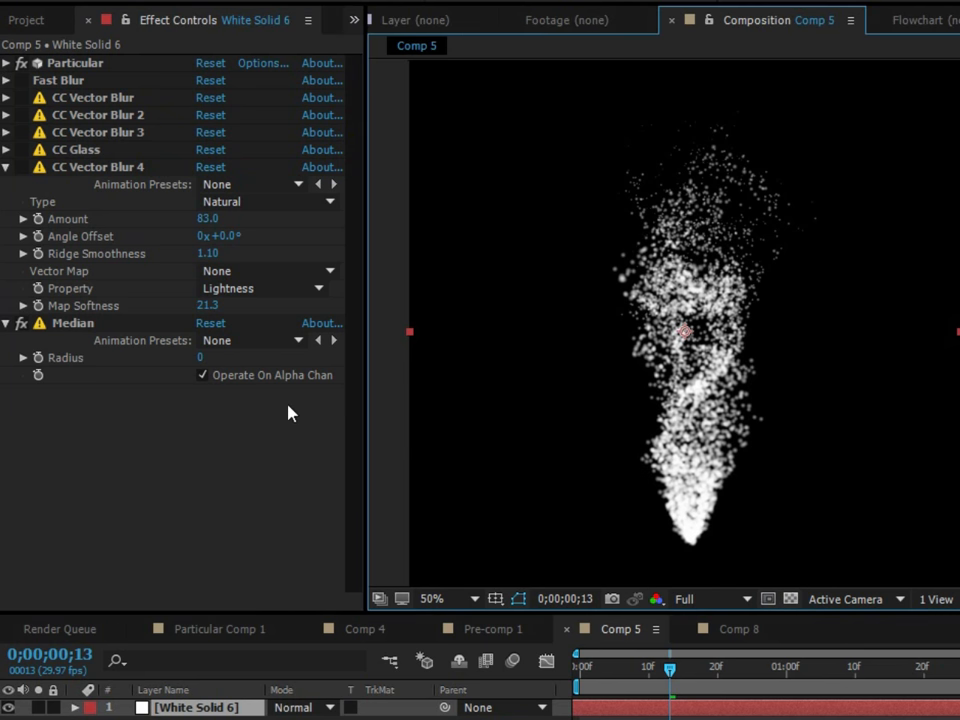
left_click(198, 372)
left_click_drag(200, 358, 210, 357)
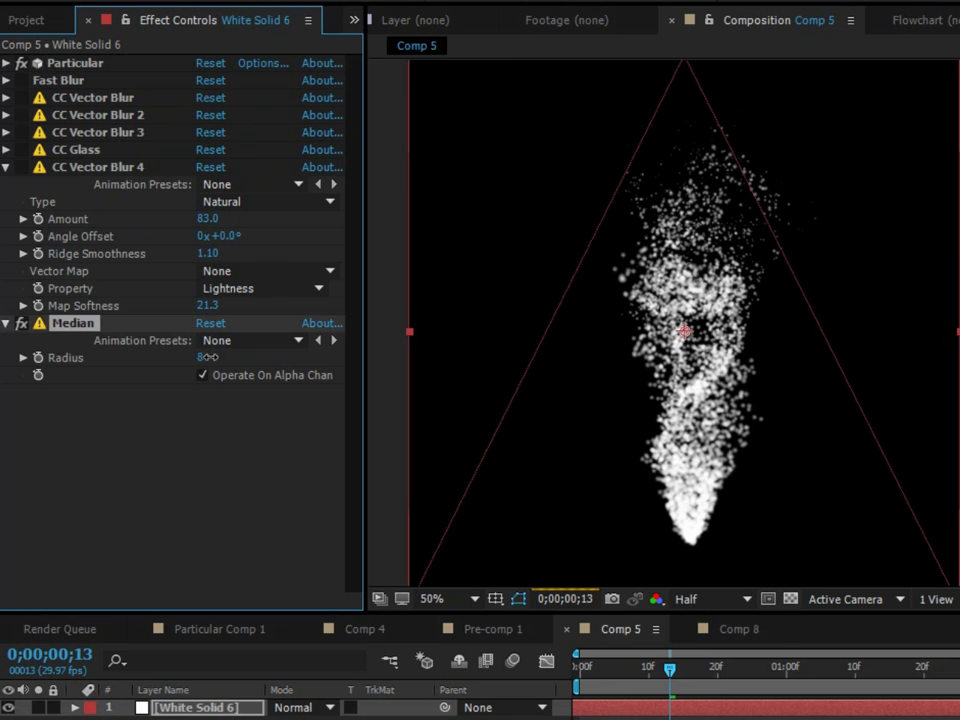
scroll(859, 403, "up", 2)
scroll(812, 409, "down", 2)
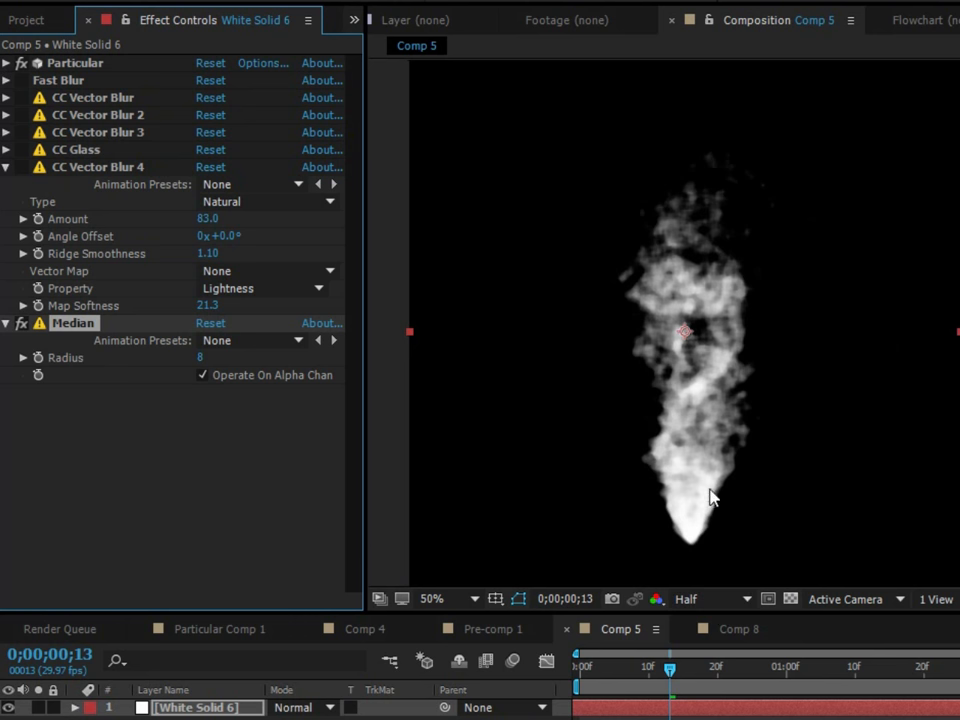
Try a Median Radius of 24, inspect the result, and set the Radius to 15.
left_click_drag(200, 357, 215, 356)
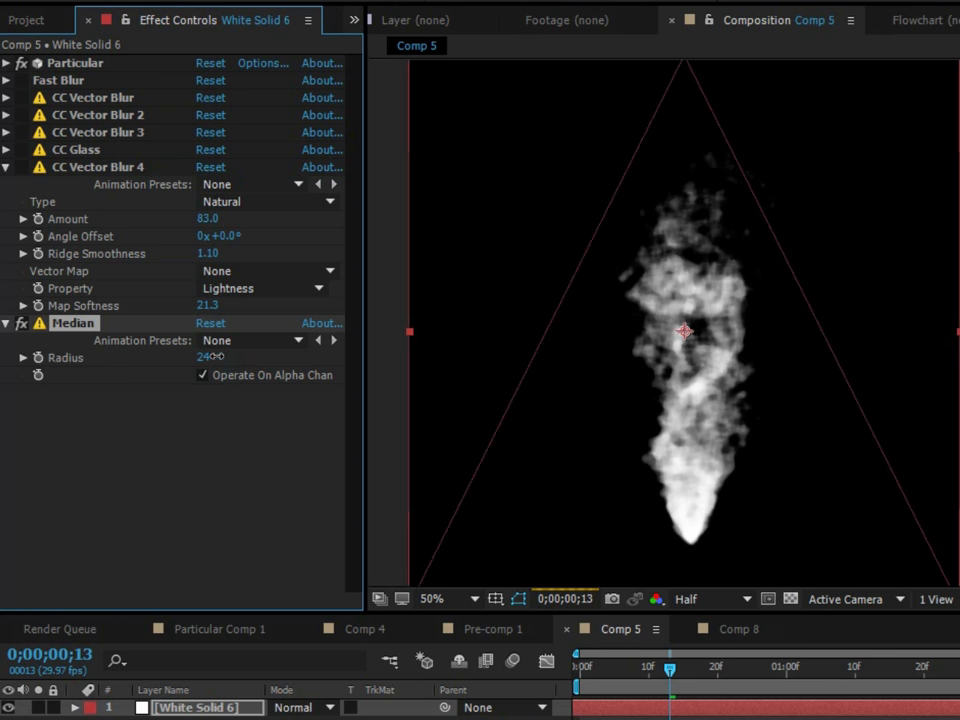
scroll(707, 497, "up", 2)
scroll(707, 497, "down", 2)
left_click(204, 357)
type("15")
left_click(209, 456)
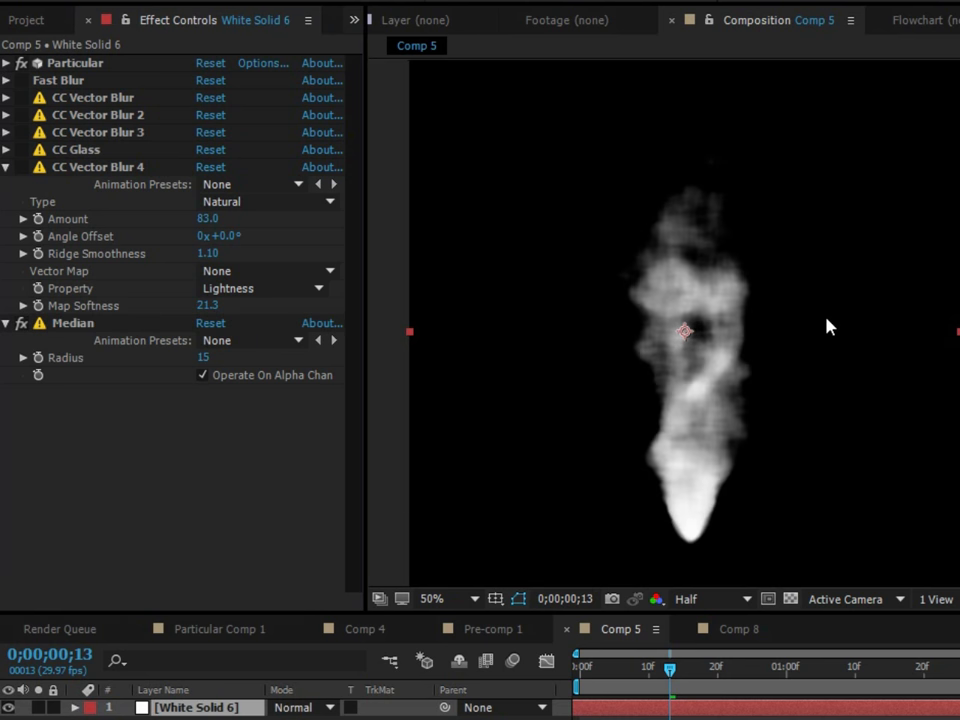
Add a second Fast Blur above Median with a Blurriness of 21 and inspect the softened fluid.
left_click_drag(955, 330, 180, 298)
left_click_drag(198, 357, 218, 360)
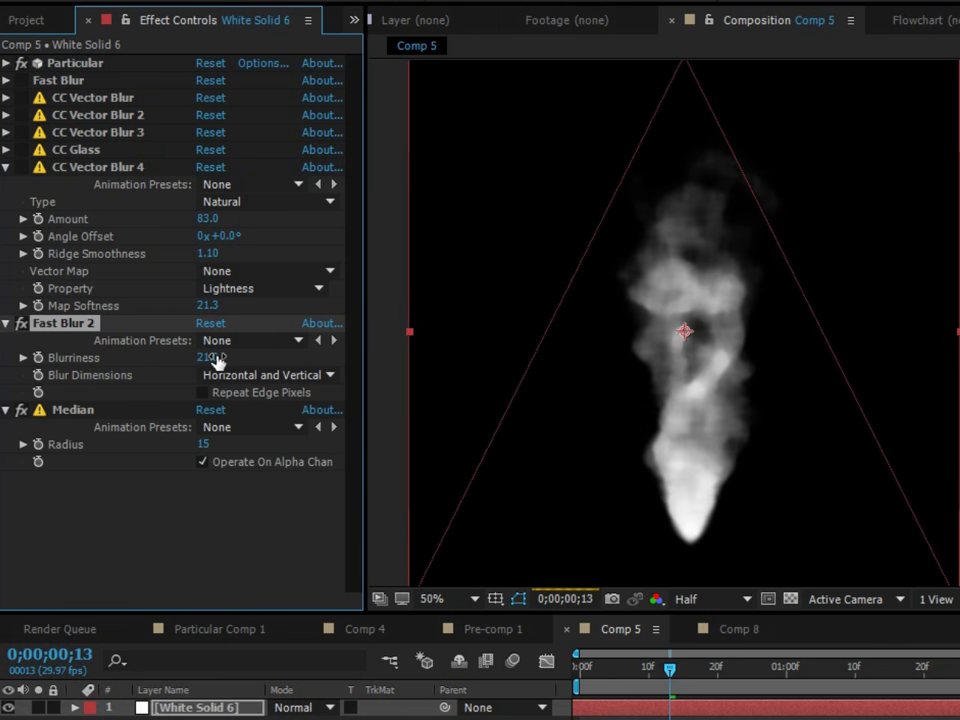
scroll(634, 330, "up", 1)
scroll(628, 339, "down", 1)
left_click_drag(627, 306, 641, 257)
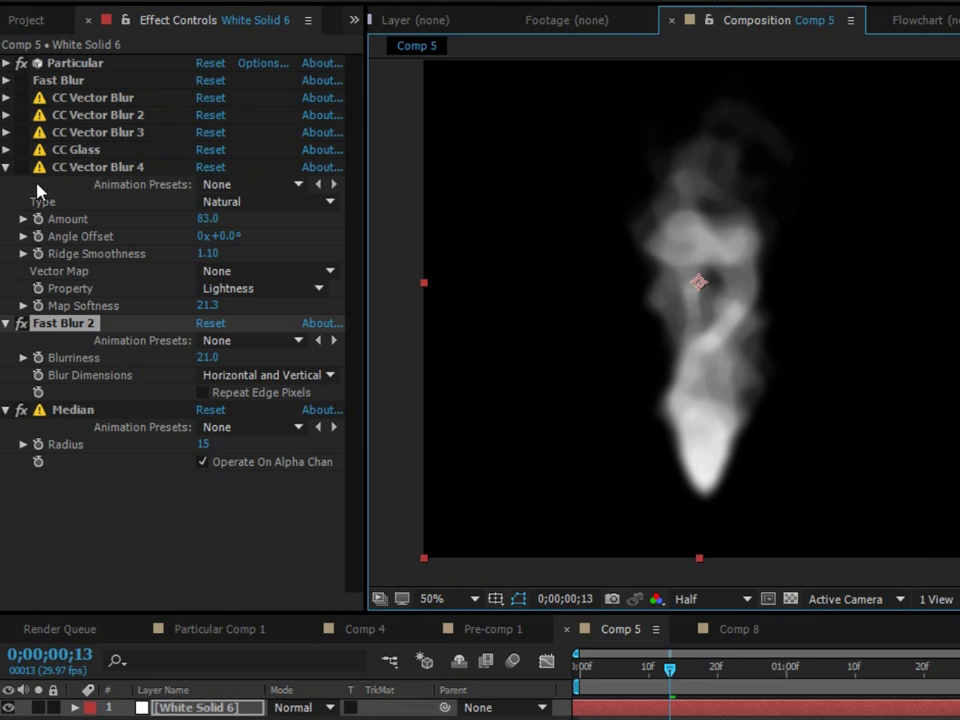
Delete Median and Fast Blur 2 from White Solid 6.
left_click(70, 100)
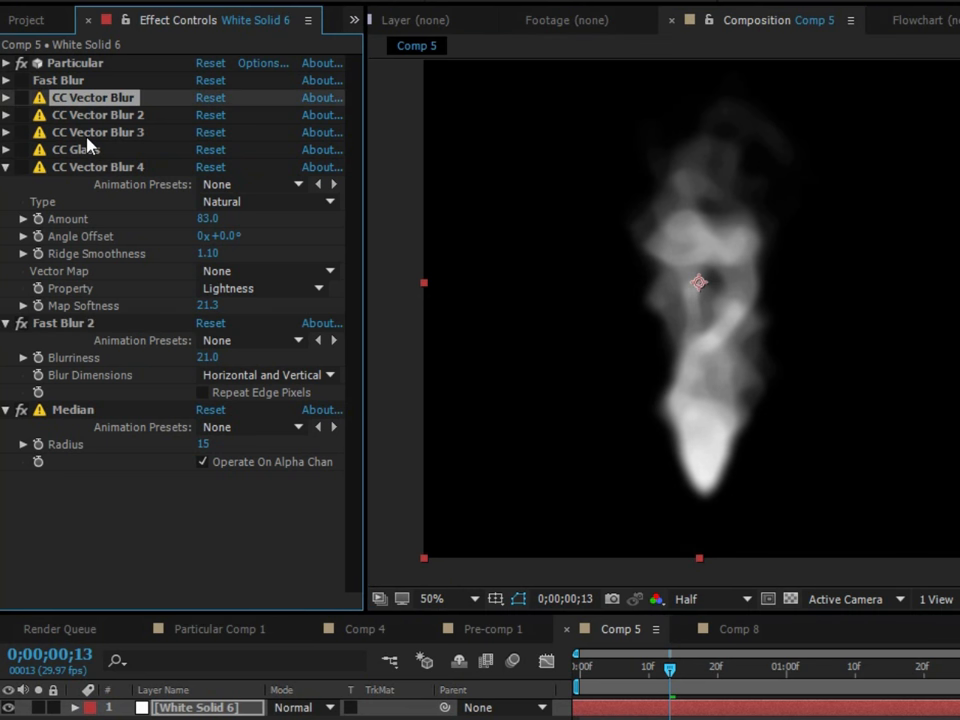
left_click(70, 410)
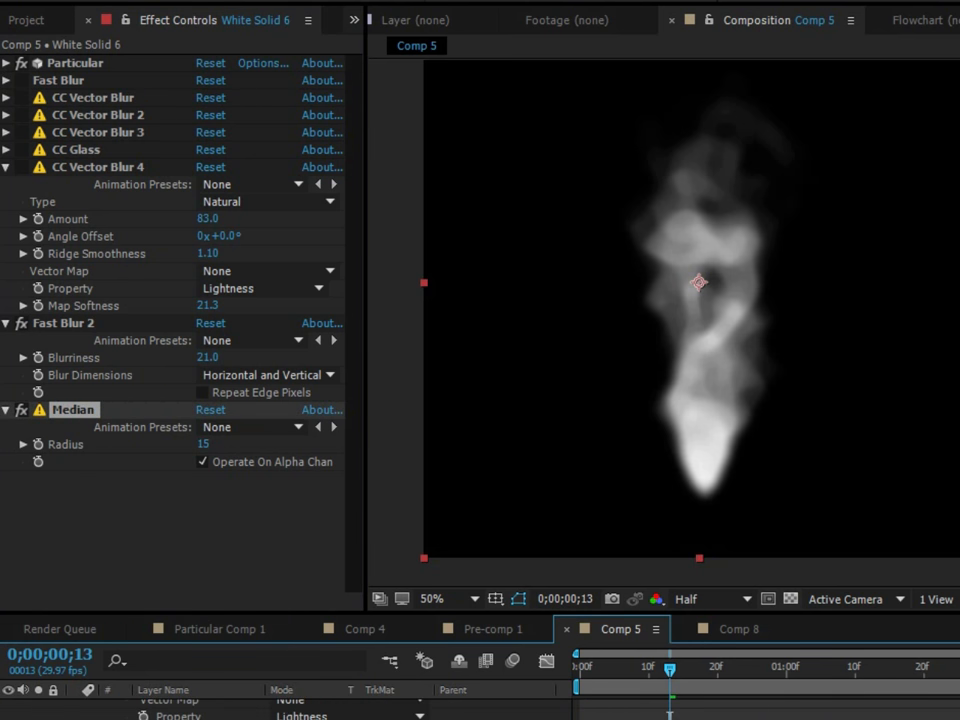
left_click(322, 410)
left_click(744, 484)
left_click(65, 412)
key("Delete")
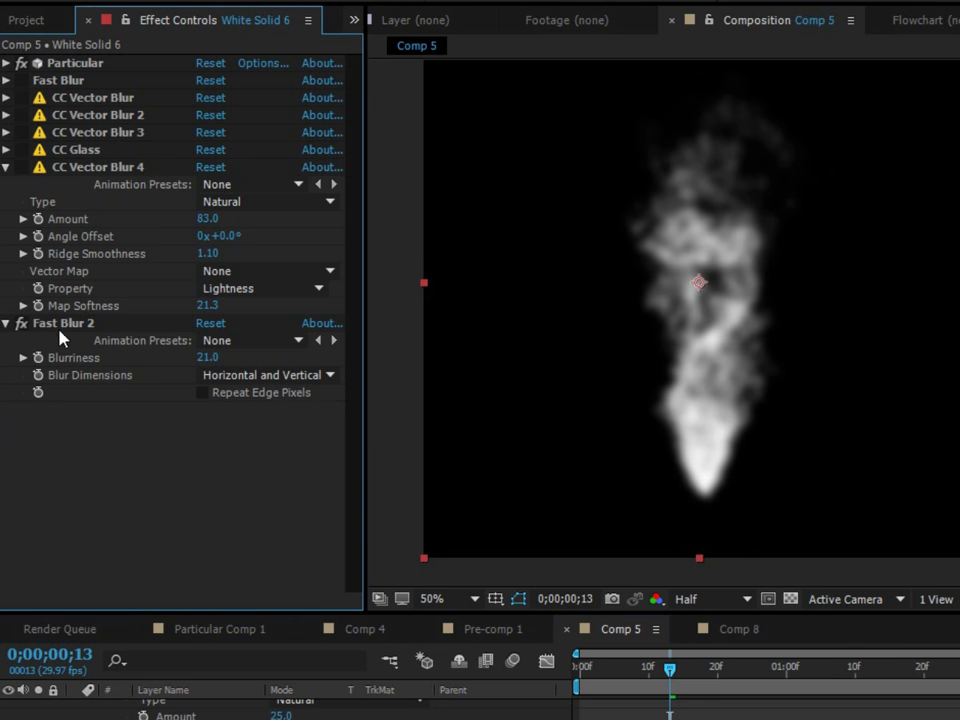
left_click(60, 332)
key("Delete")
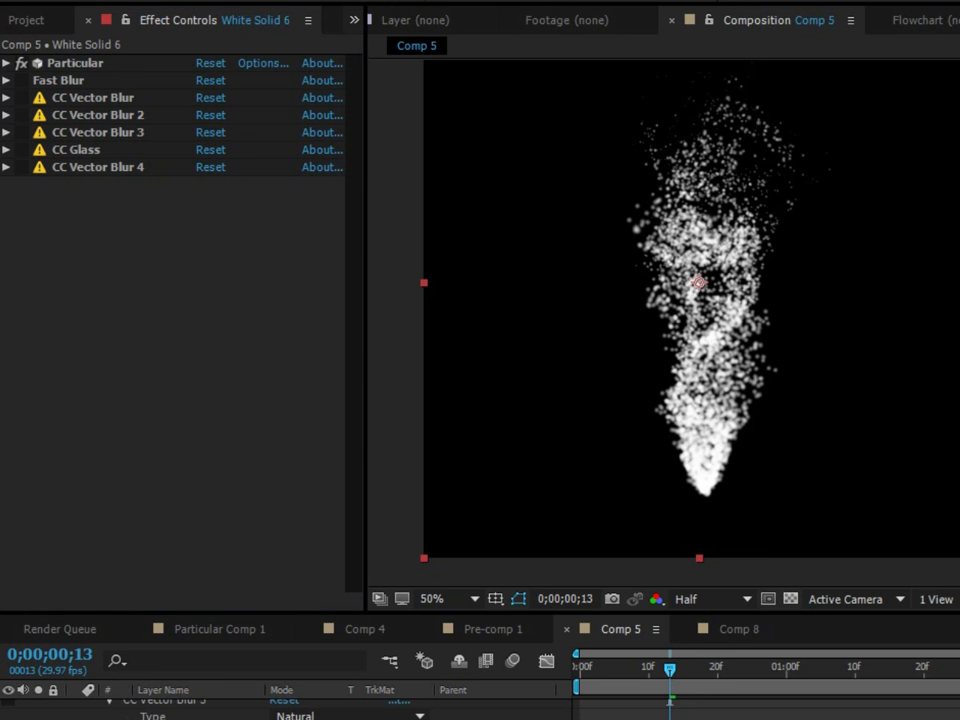
Add a new Fast Blur with a Blurriness of 22 after CC Vector Blur 4, followed by a Curves effect.
left_click_drag(955, 300, 170, 390)
left_click_drag(199, 219, 229, 228)
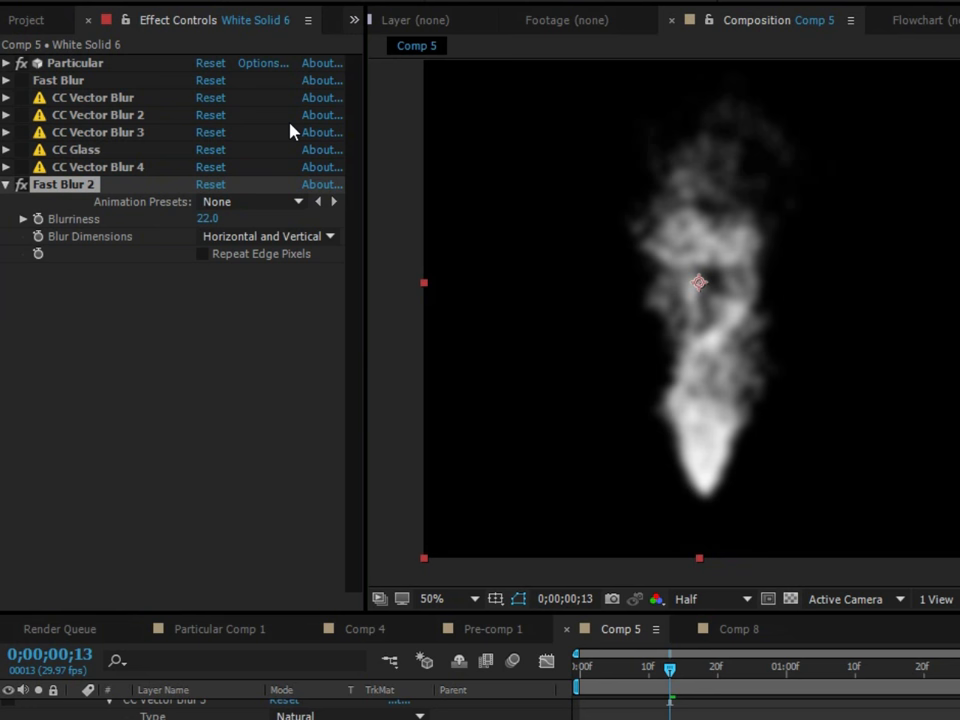
key("ctrl+v")
left_click(209, 188)
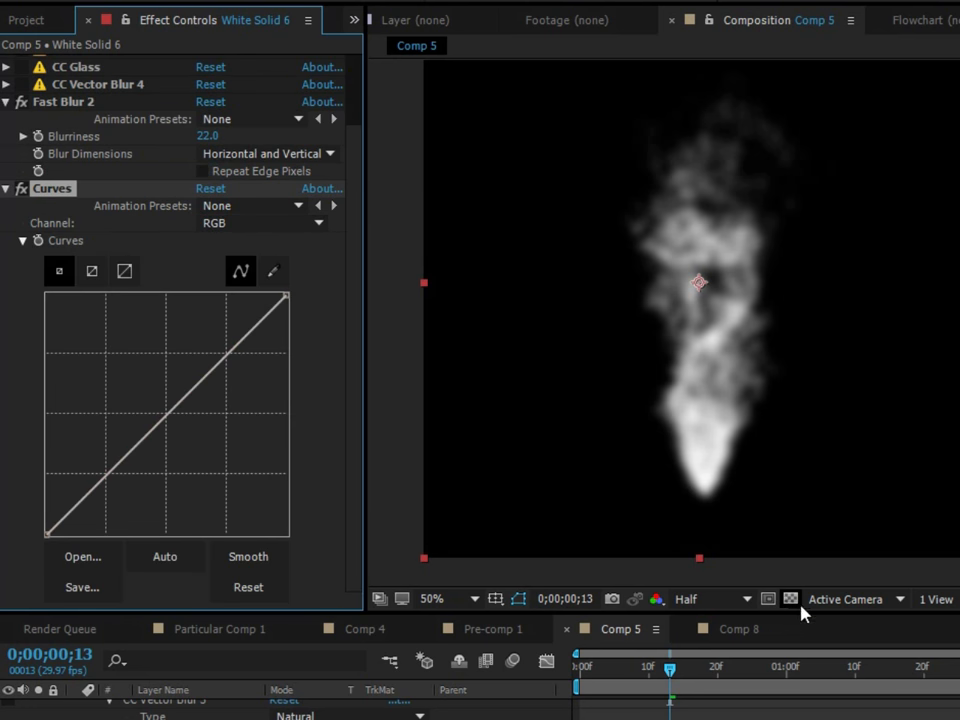
left_click(790, 598)
left_click(790, 598)
Shape the Curves effect's Alpha channel into a steep S-curve and check the fluid at the first frame.
left_click(250, 222)
left_click(250, 335)
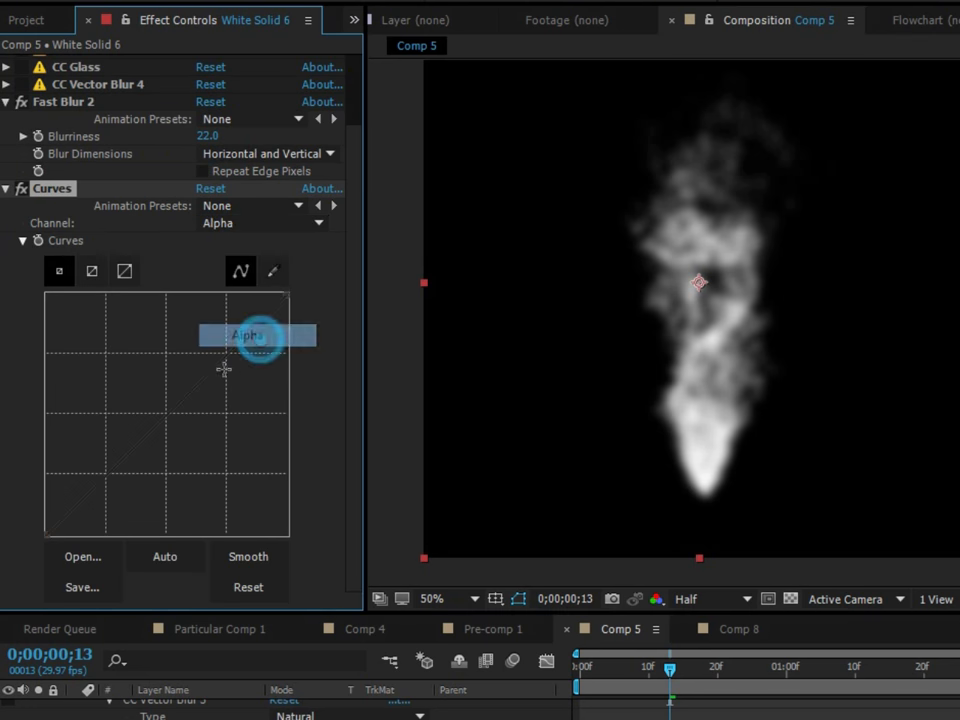
left_click_drag(199, 373, 195, 356)
left_click(112, 445)
left_click_drag(115, 460, 143, 486)
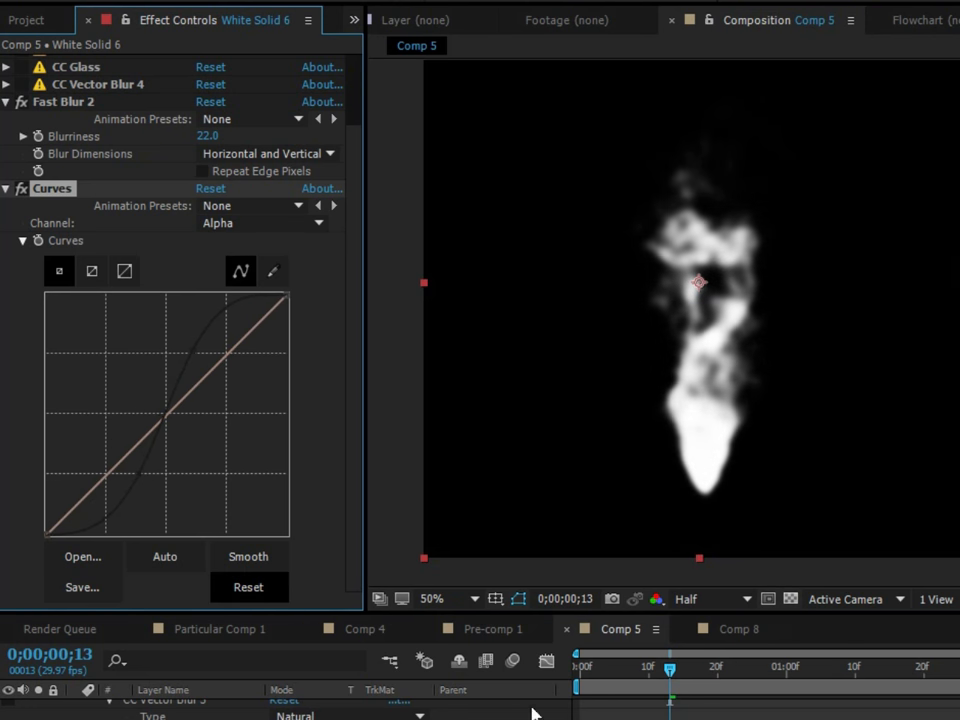
key("Home")
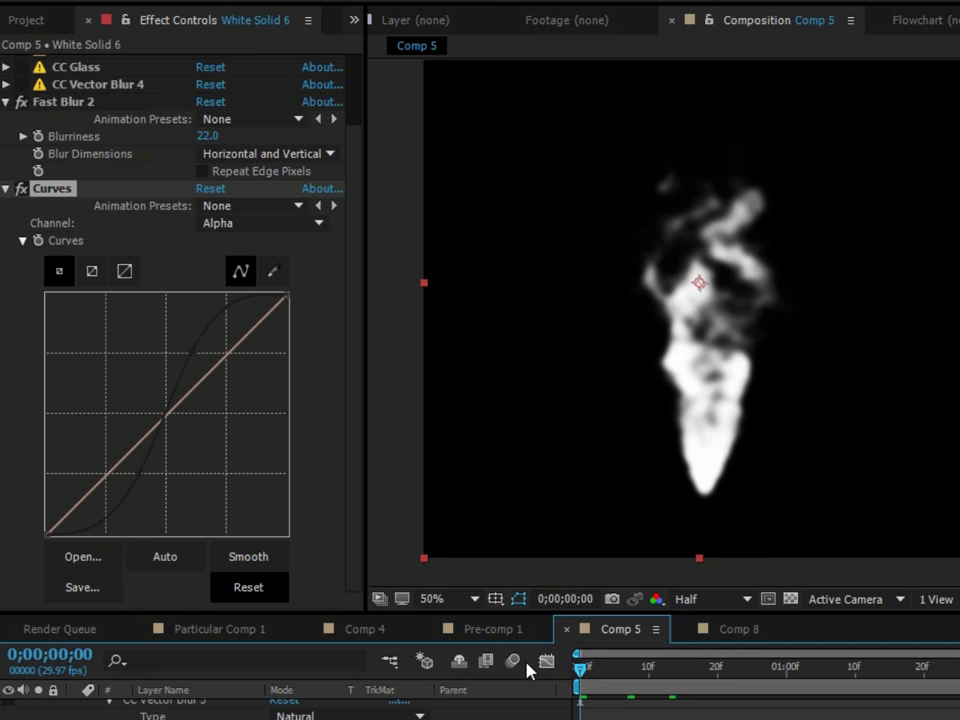
Collapse all effects on White Solid 6 and compare the fluid with and without Curves.
left_click(8, 186, "ctrl")
left_click(54, 201)
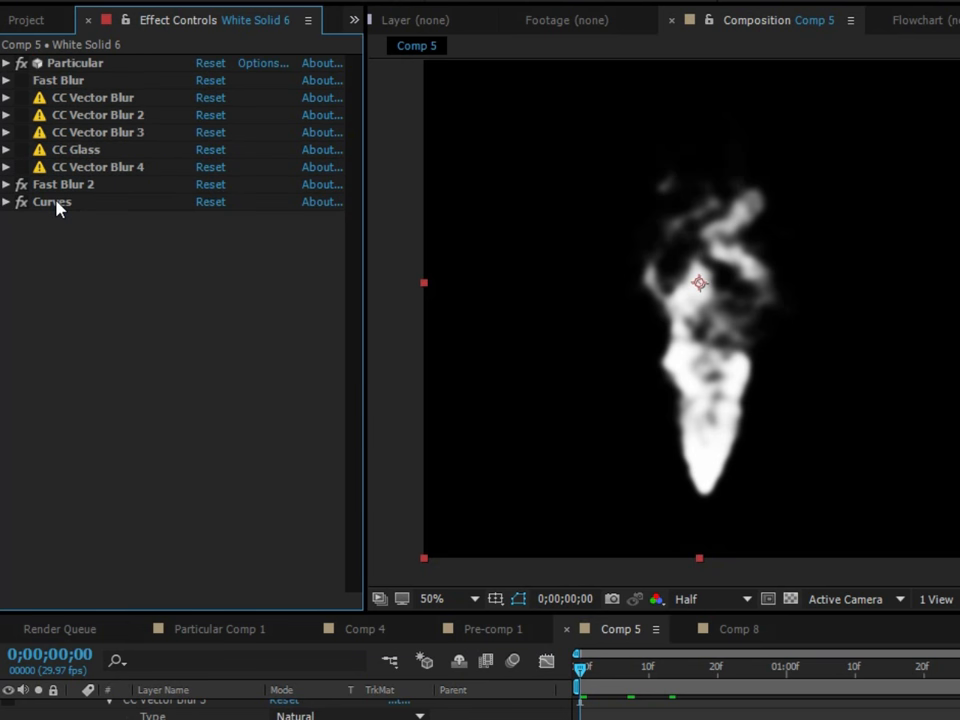
left_click(62, 186, "shift")
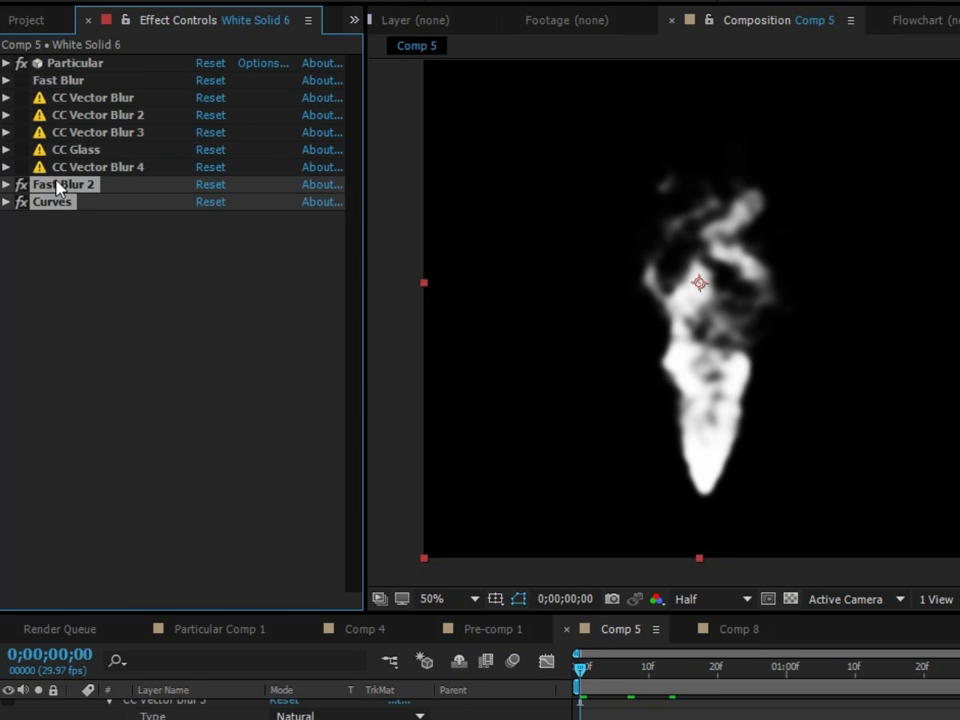
left_click(92, 254)
left_click_drag(73, 169, 24, 226)
left_click(21, 202)
left_click(19, 203)
left_click_drag(60, 186, 78, 161)
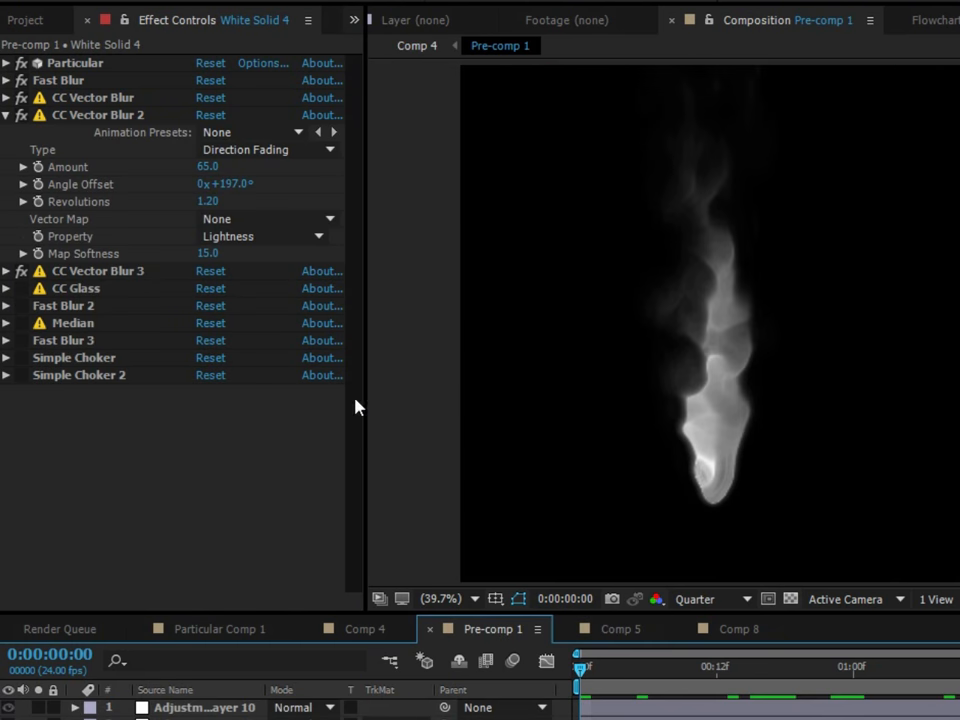
Compare Pre-comp 1 at 0:00:00:17 as a full composite and with only White Solid 4 soloed, and examine 0:00:00:06.
left_click(6, 115)
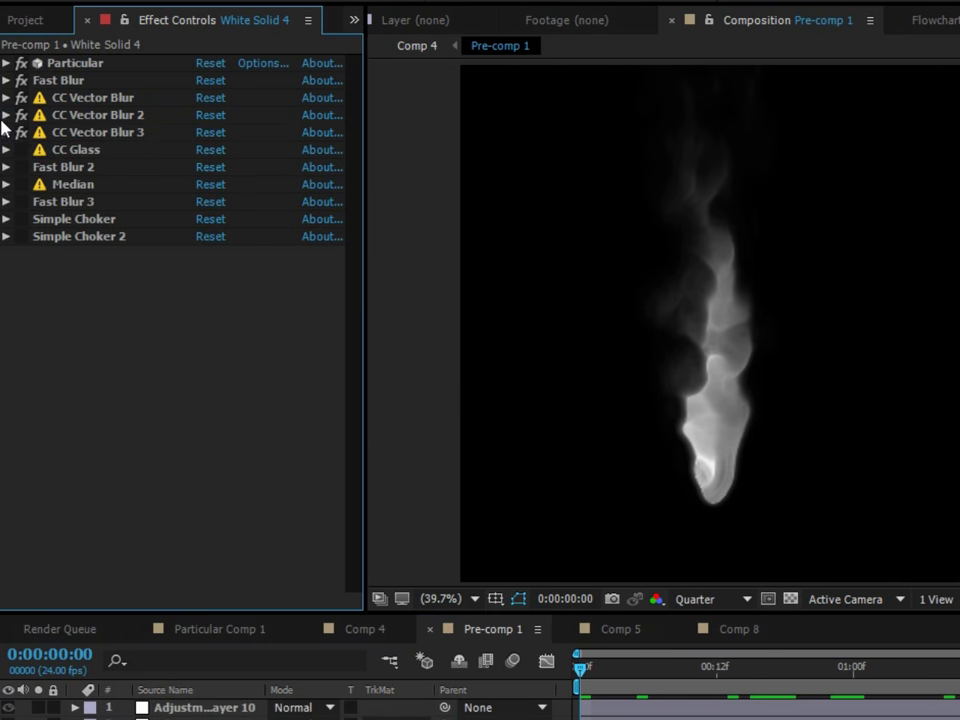
left_click_drag(658, 666, 771, 677)
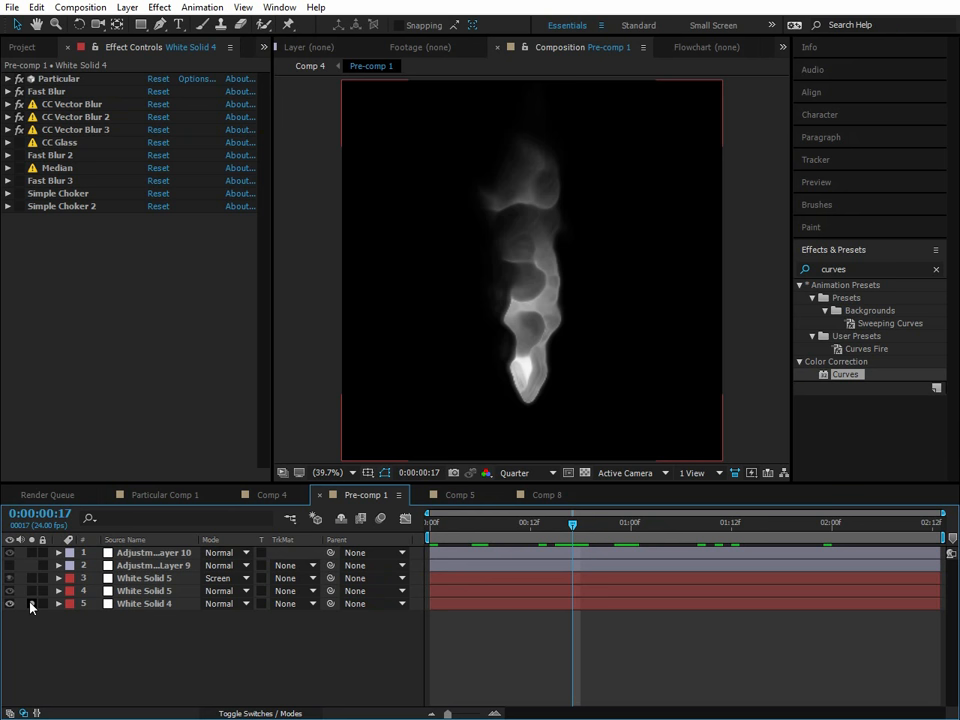
left_click(31, 602)
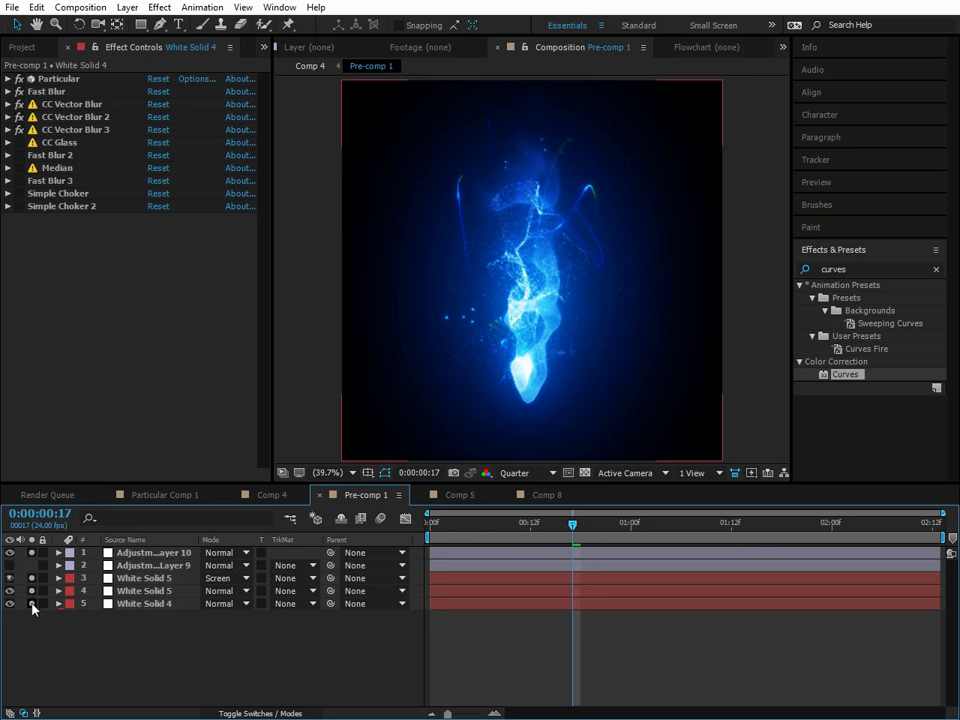
left_click_drag(31, 591, 40, 540)
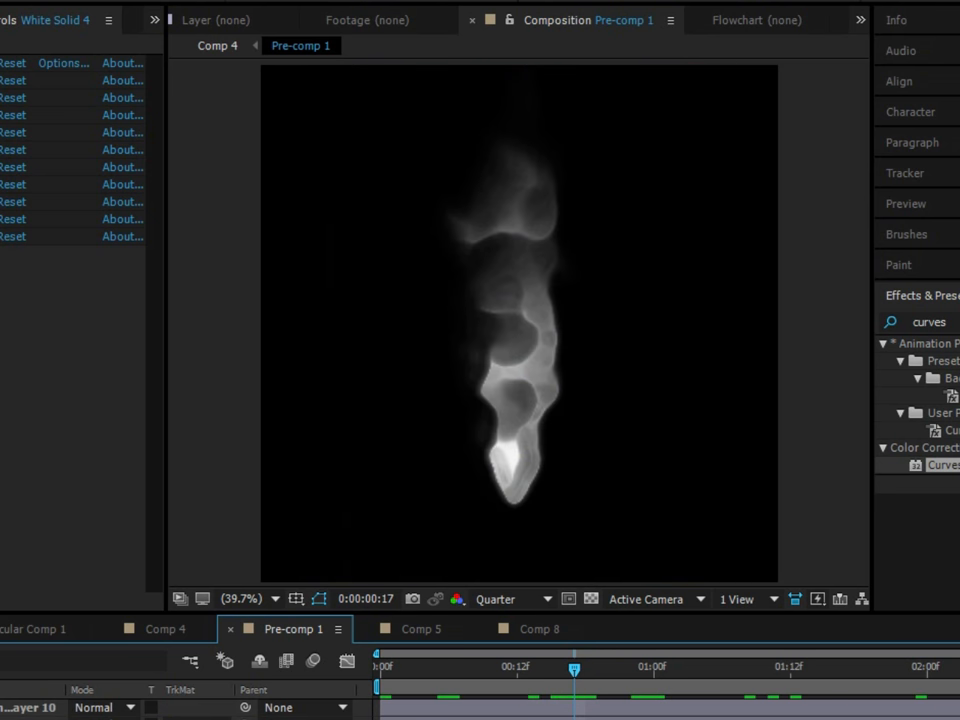
left_click(450, 686)
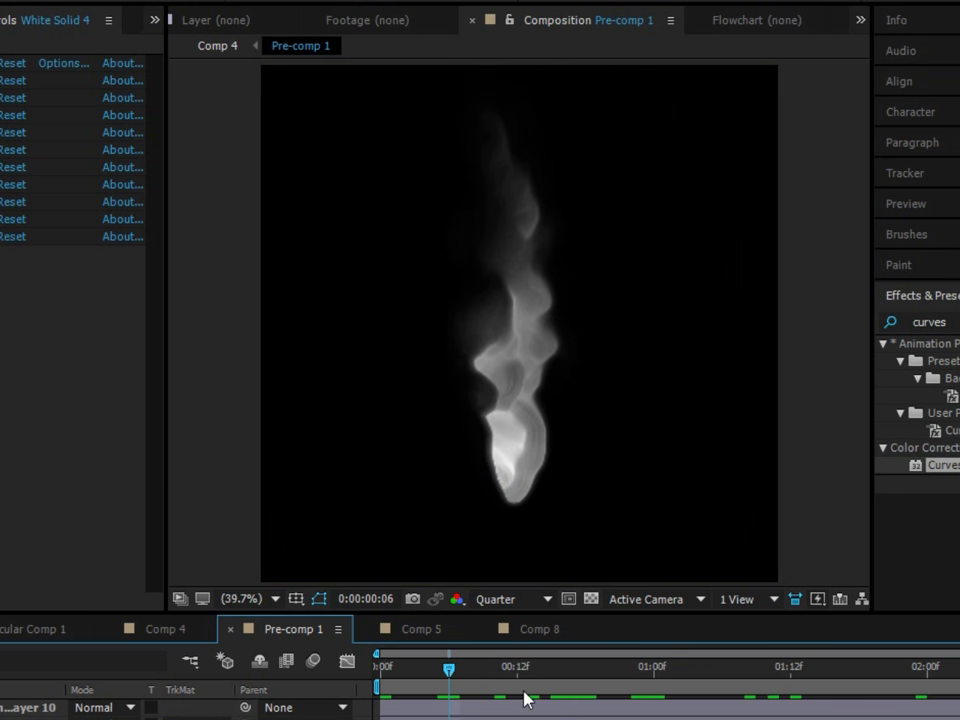